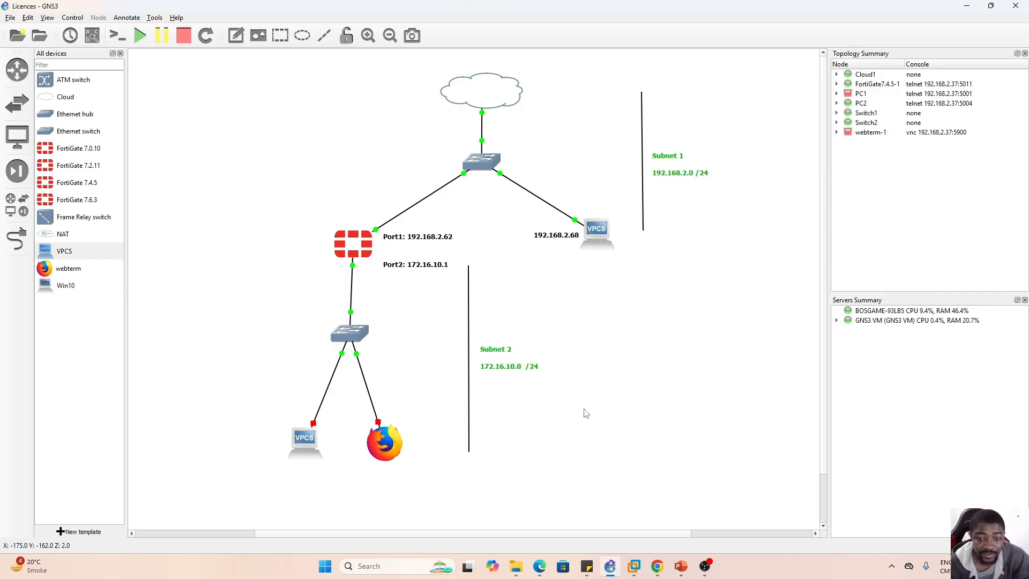
# - Switch to Chrome and load the FortiGate web login page at 192.168.2.62
pyautogui.click(660, 574)
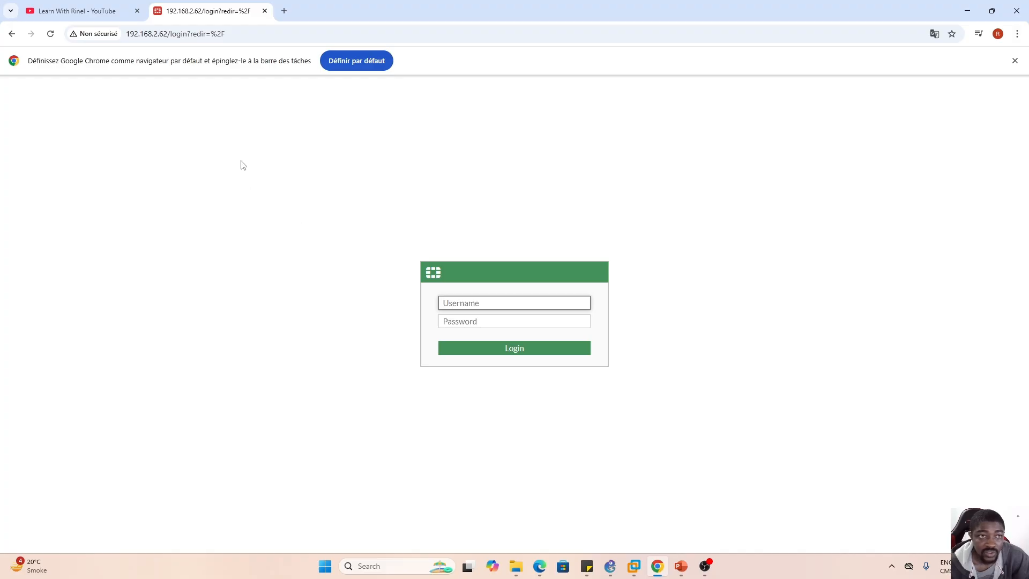
pyautogui.moveTo(226, 33); pyautogui.dragTo(170, 50)
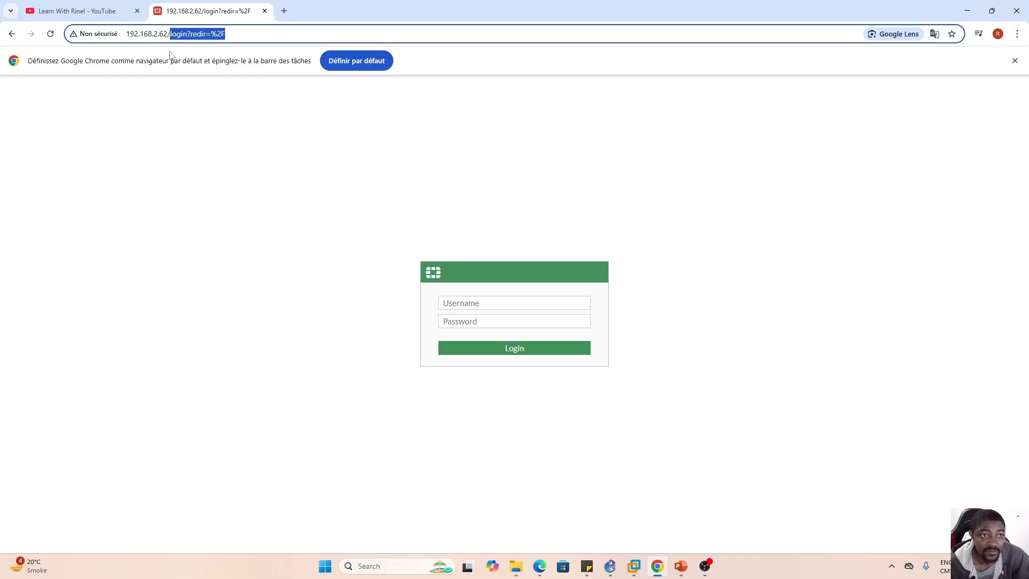
pyautogui.press('Return')
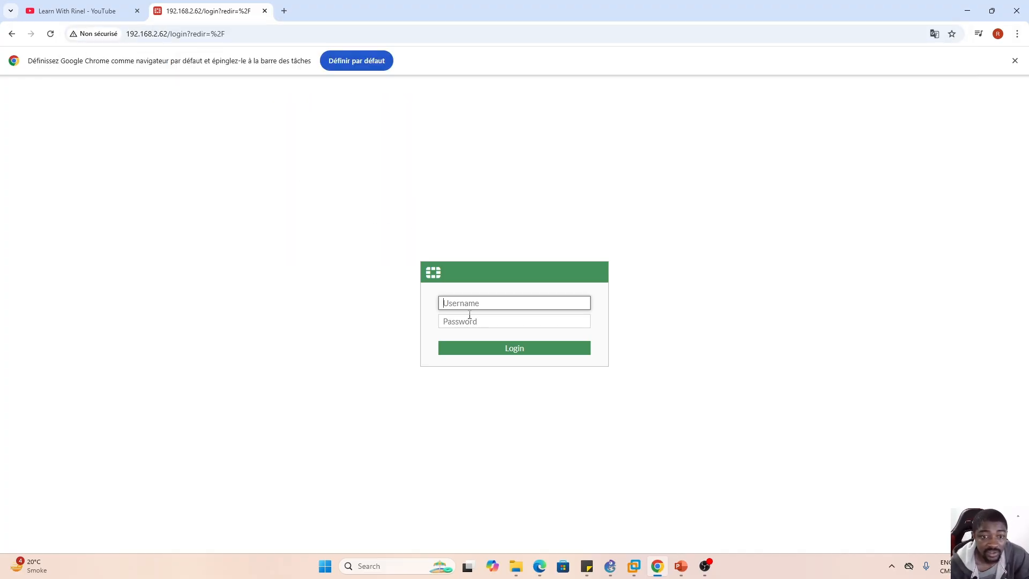
# - Log in to the FortiGate as admin with the account password and postpone the recommended file system check
pyautogui.write('adm')
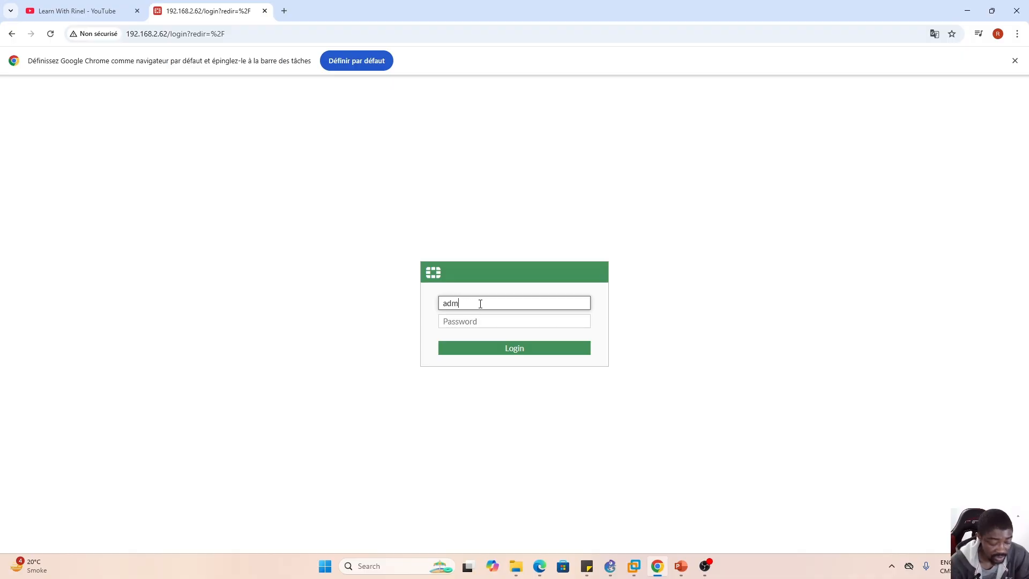
pyautogui.write('in')
pyautogui.press('Tab')
pyautogui.write('a')
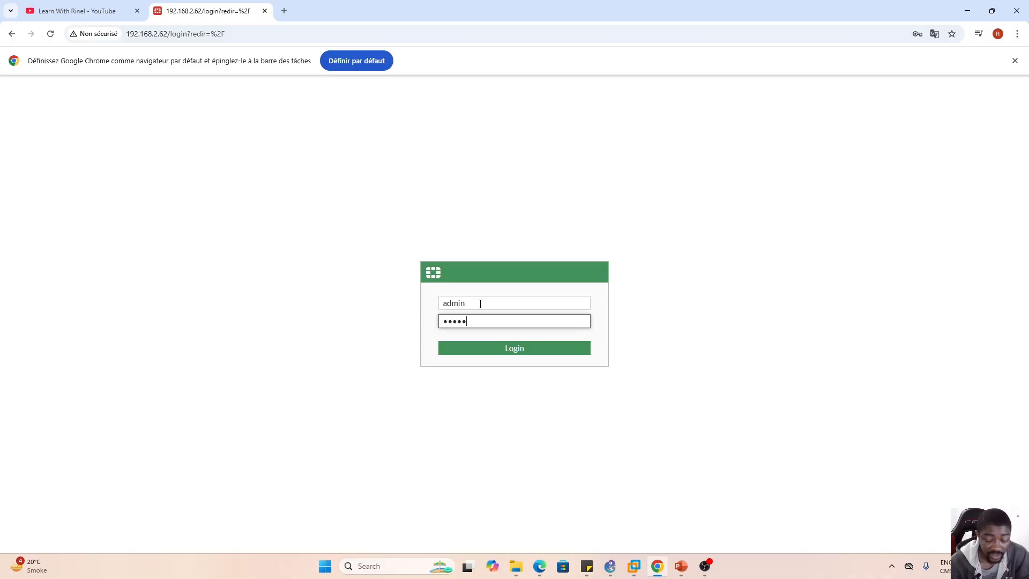
pyautogui.press('Return')
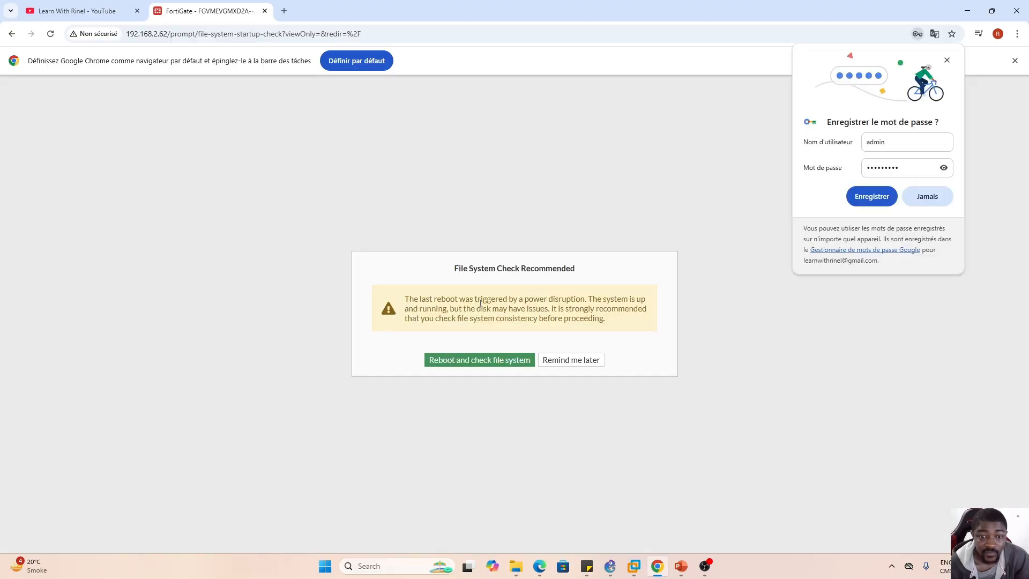
pyautogui.click(566, 359)
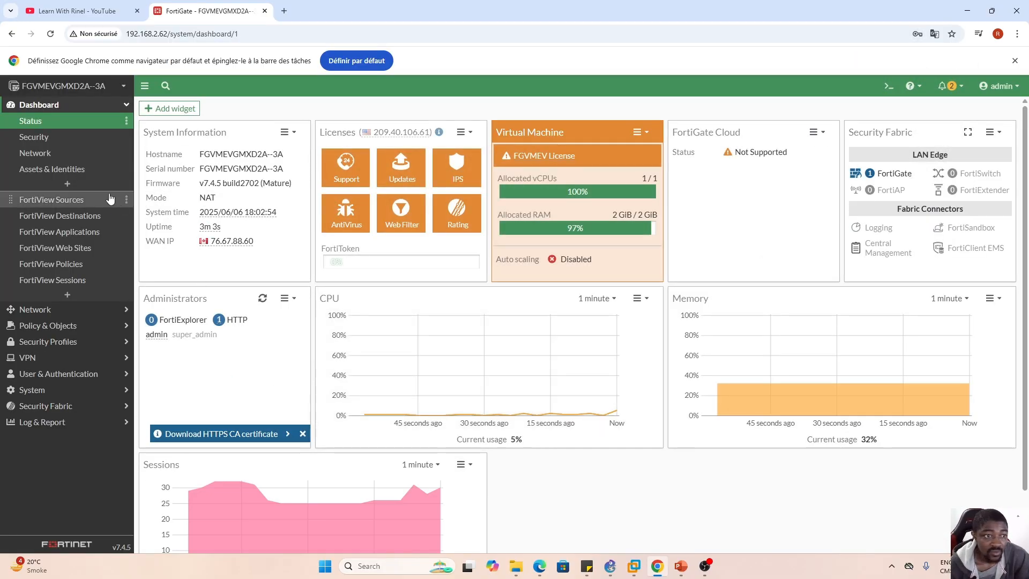
# - Open the FortiGate's network interfaces list, check the topology in GNS3, and return to Chrome
pyautogui.click(116, 106)
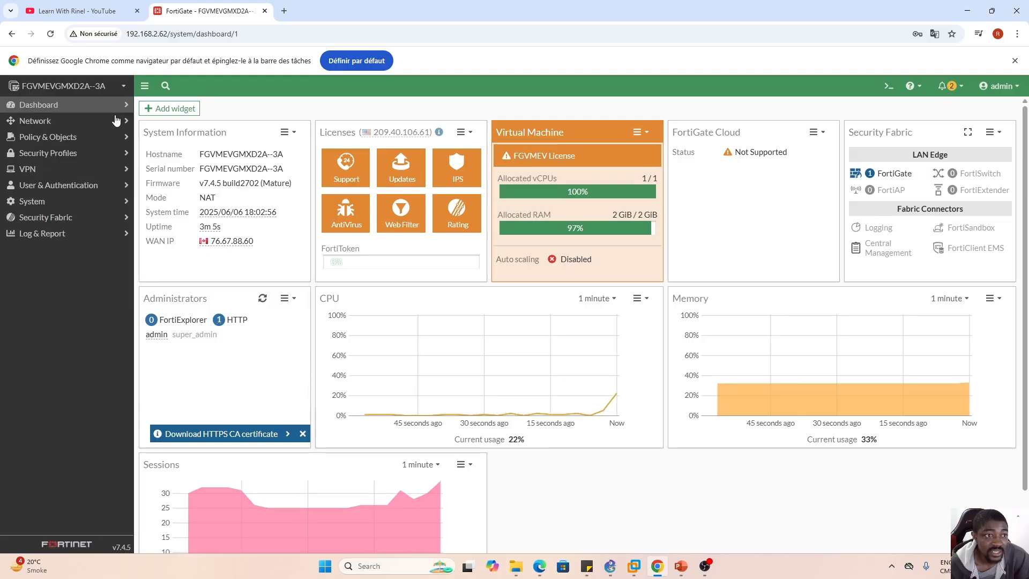
pyautogui.click(102, 126)
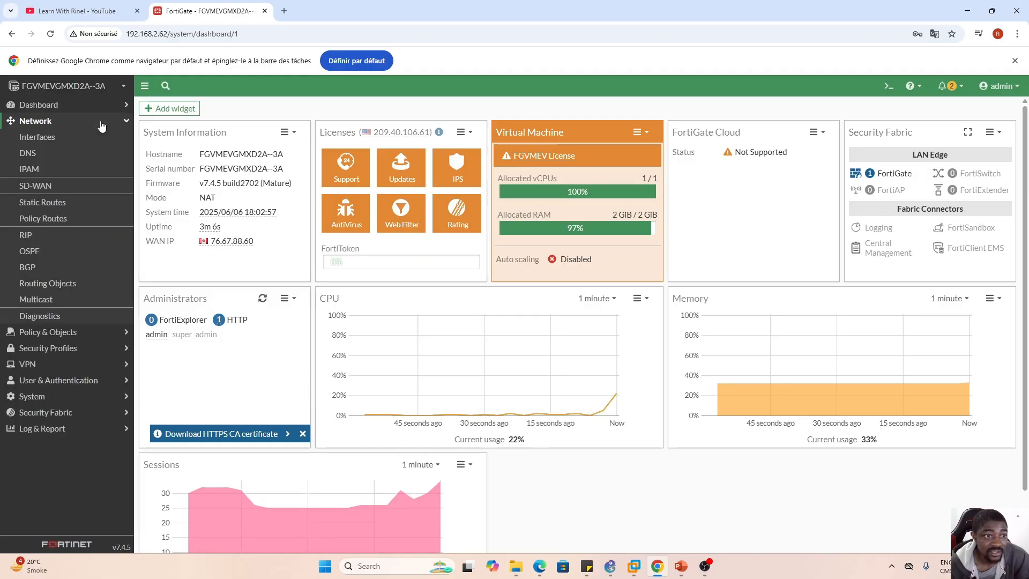
pyautogui.click(60, 141)
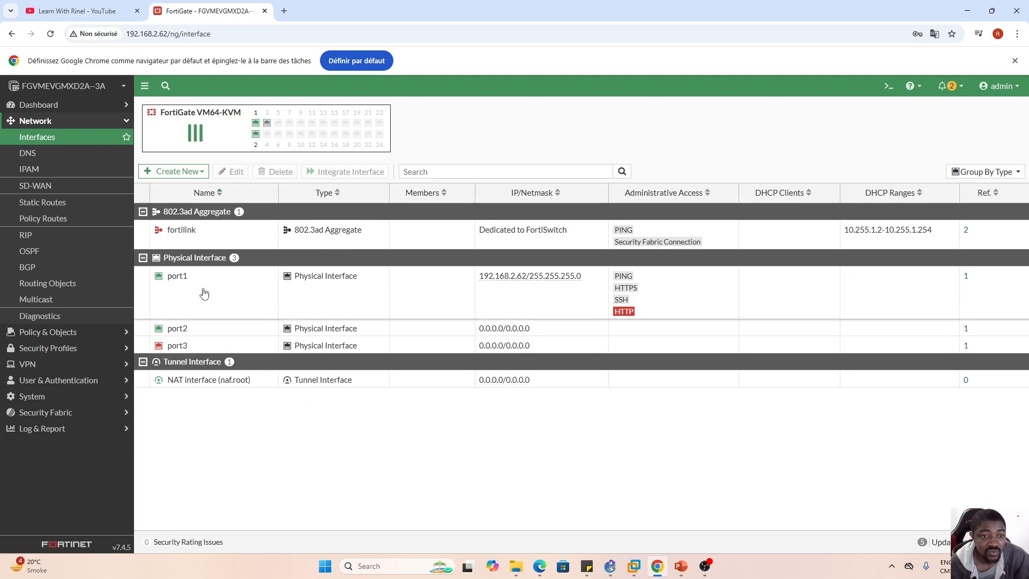
pyautogui.click(610, 567)
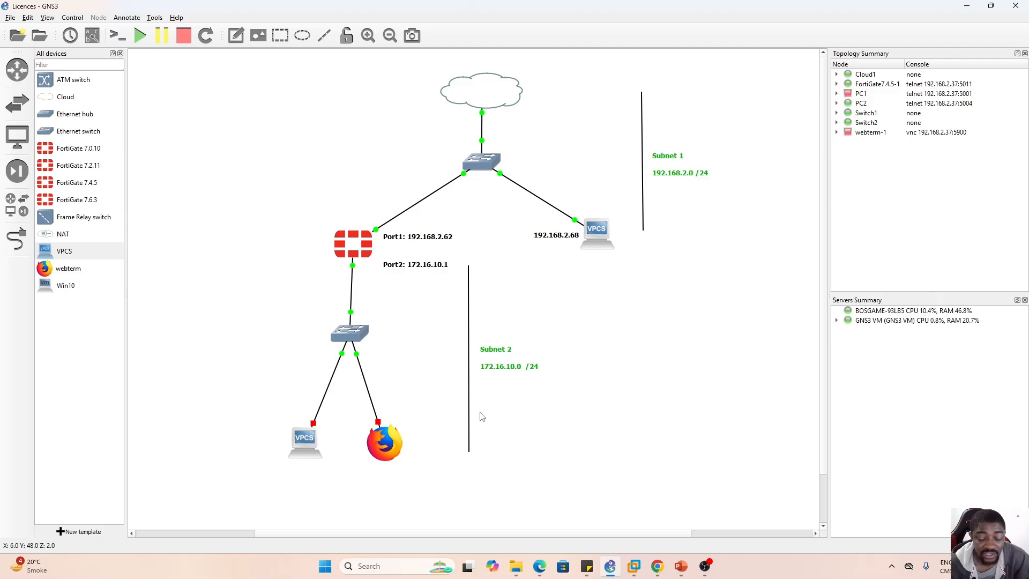
pyautogui.click(657, 566)
# - Give the port1 interface the alias Subnet1 and save the change
pyautogui.click(202, 297)
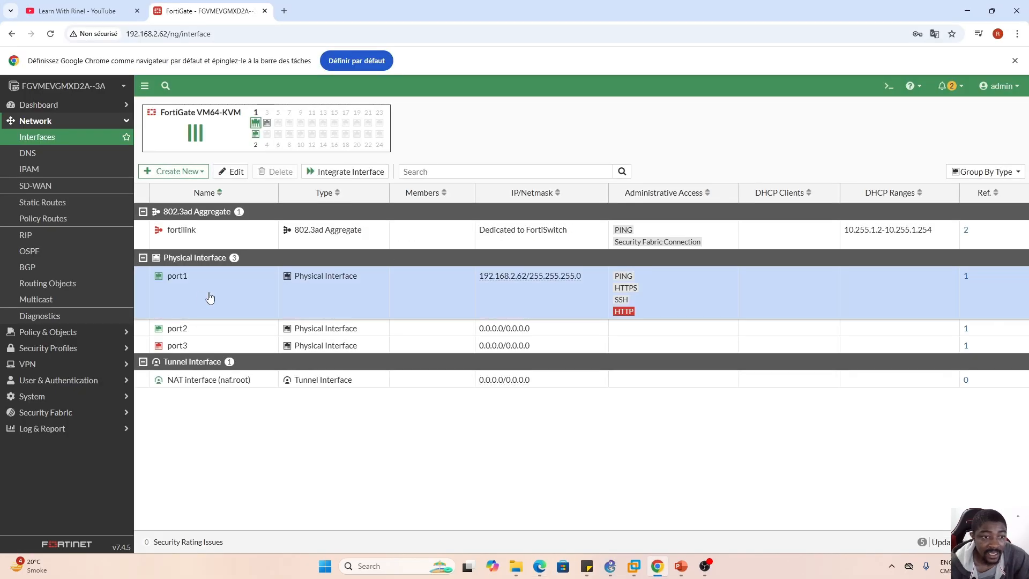
pyautogui.click(233, 173)
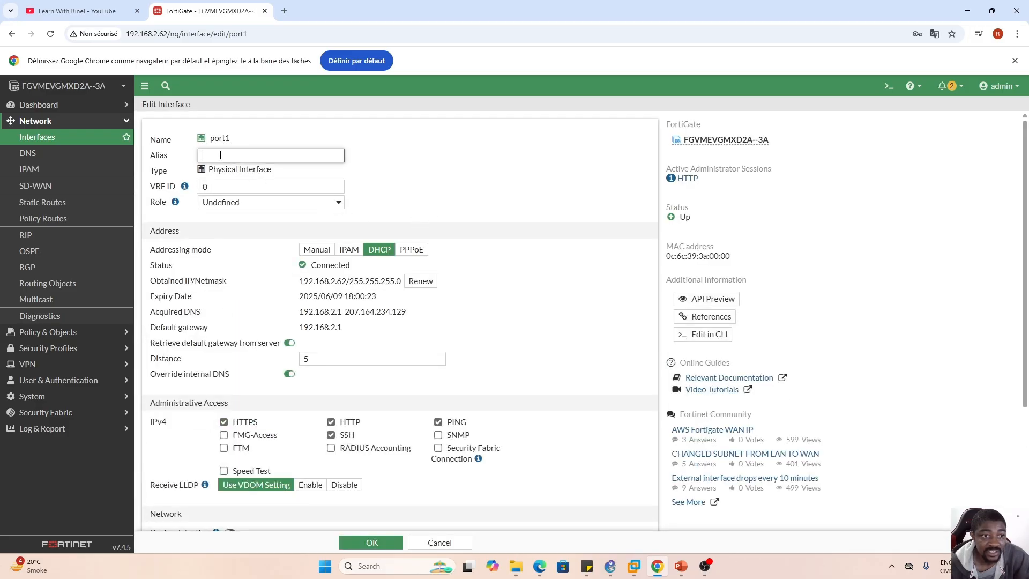
pyautogui.press('capslock')
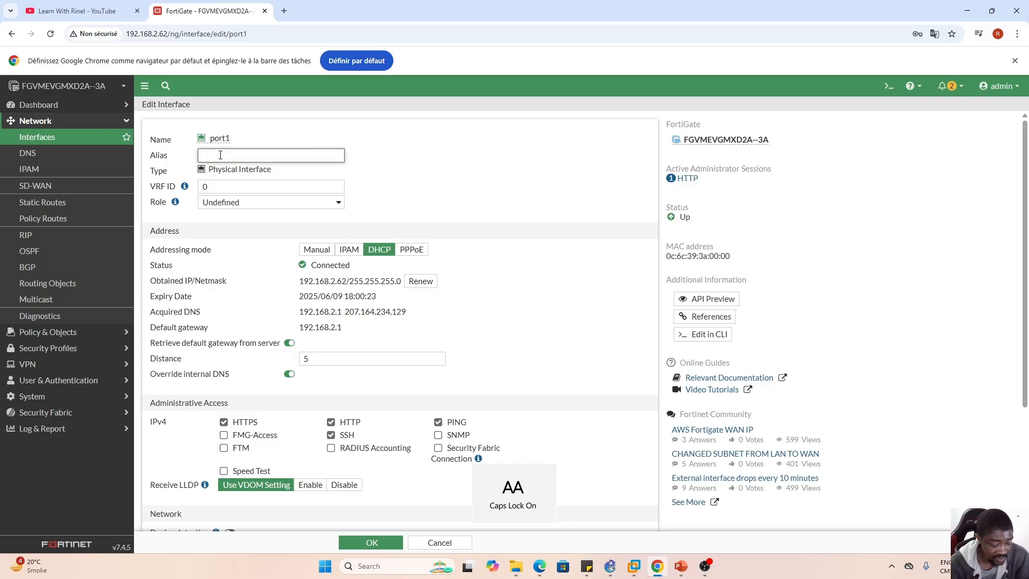
pyautogui.press('capslock')
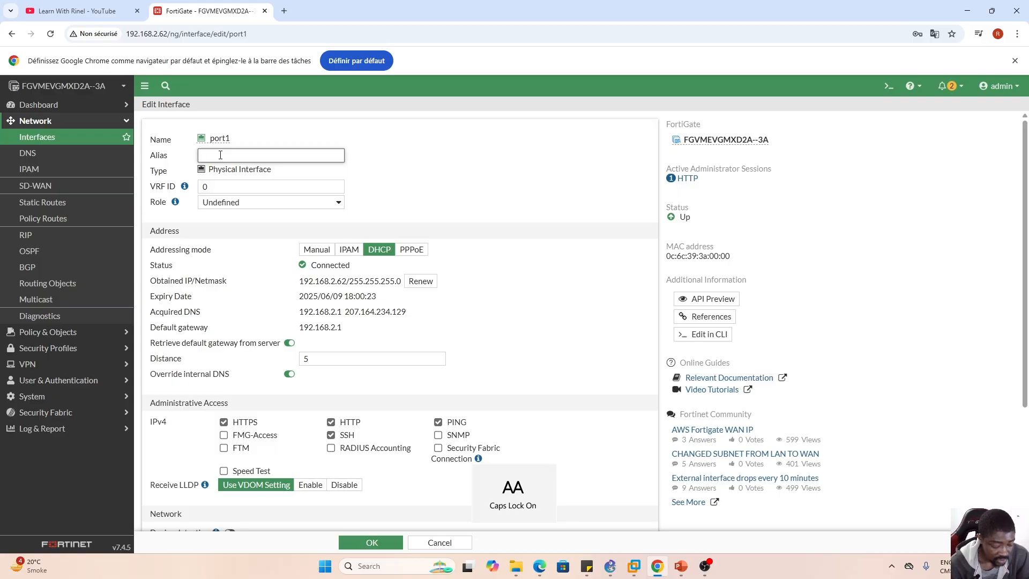
pyautogui.press('capslock')
pyautogui.write('Subnet1')
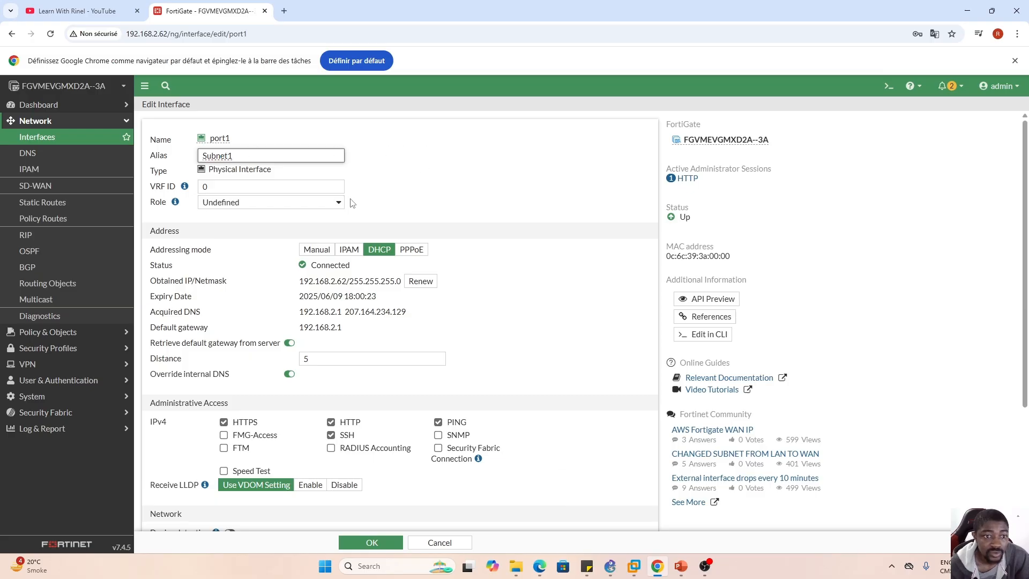
pyautogui.click(375, 545)
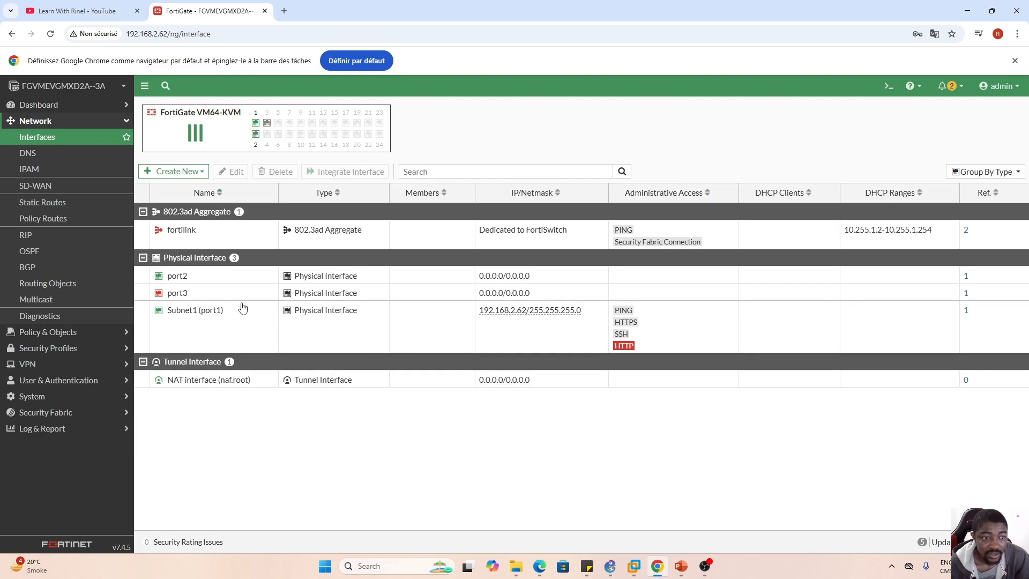
# - Open the port2 interface for editing and set its alias to Subnet2
pyautogui.click(227, 280)
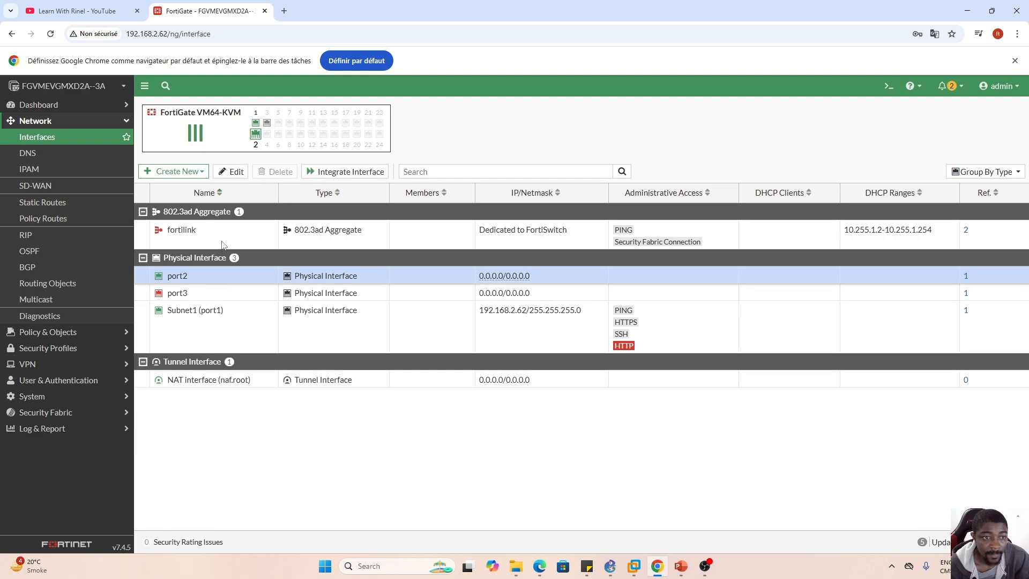
pyautogui.click(231, 171)
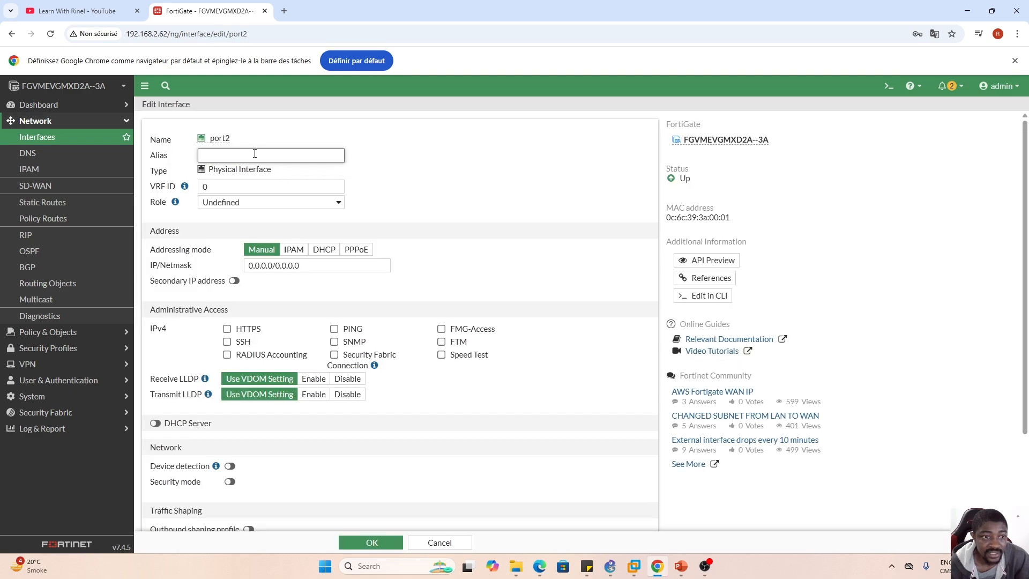
pyautogui.press('capslock')
pyautogui.write('S')
pyautogui.press('capslock')
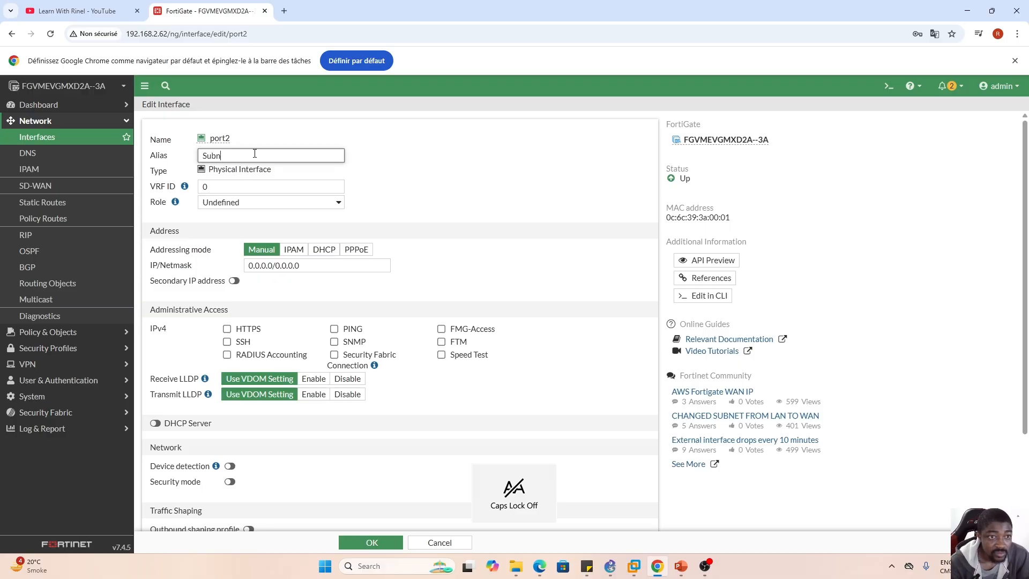
pyautogui.write('ubnet2')
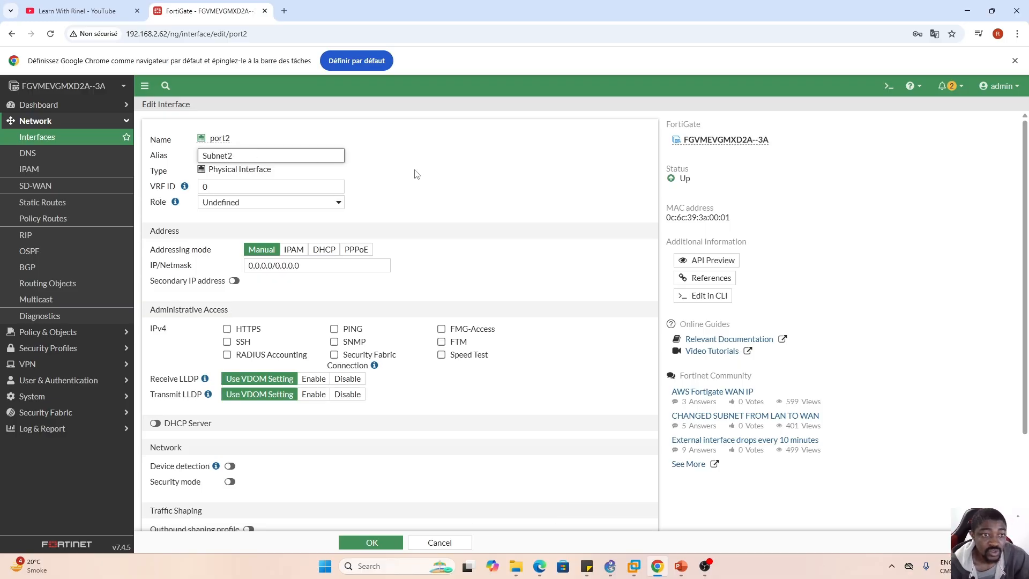
pyautogui.click(517, 190)
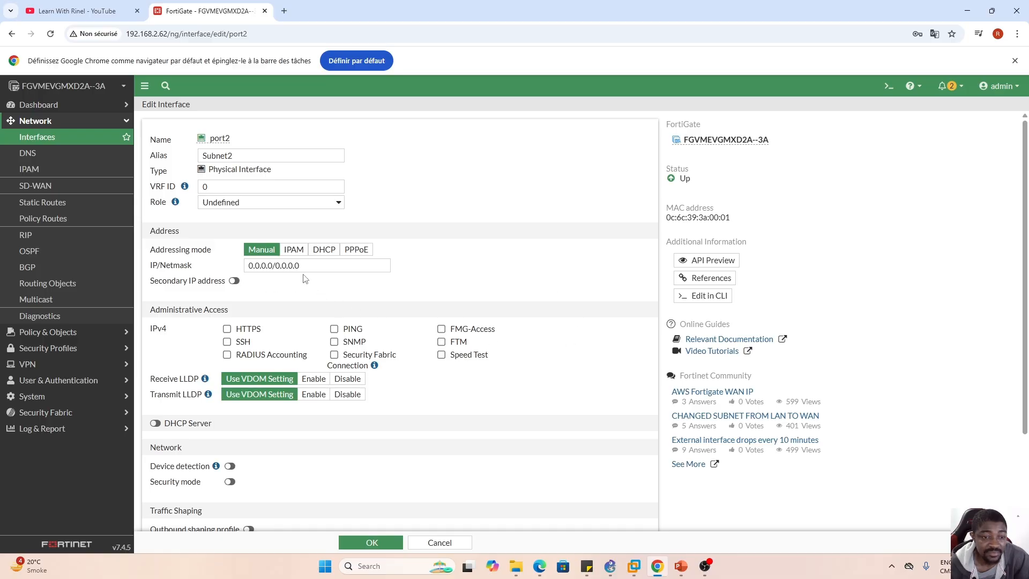
# - Set port2's manual IP address and netmask to 172.16.10.1/24
pyautogui.moveTo(304, 267); pyautogui.dragTo(238, 279)
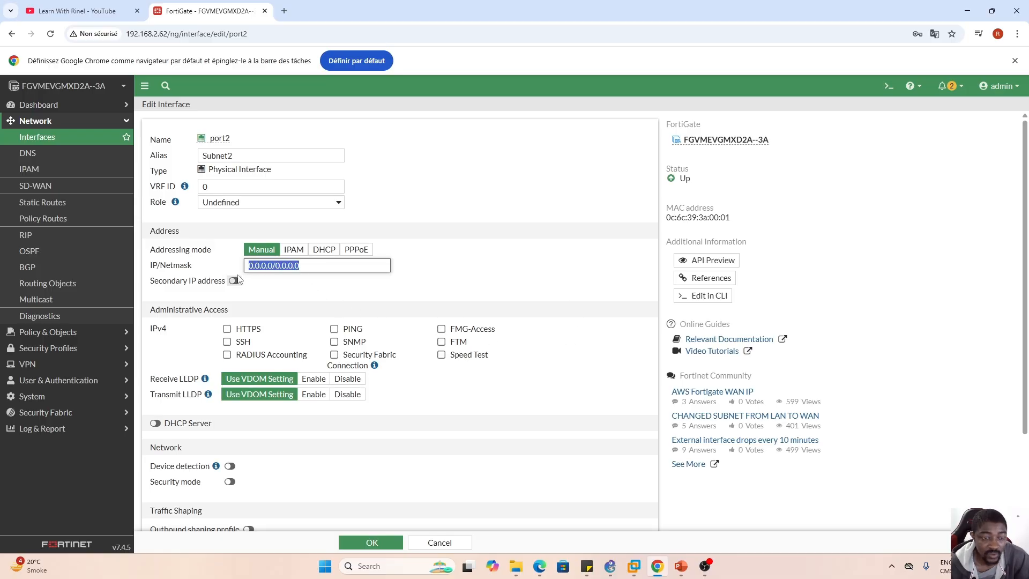
pyautogui.write('172.16.10.')
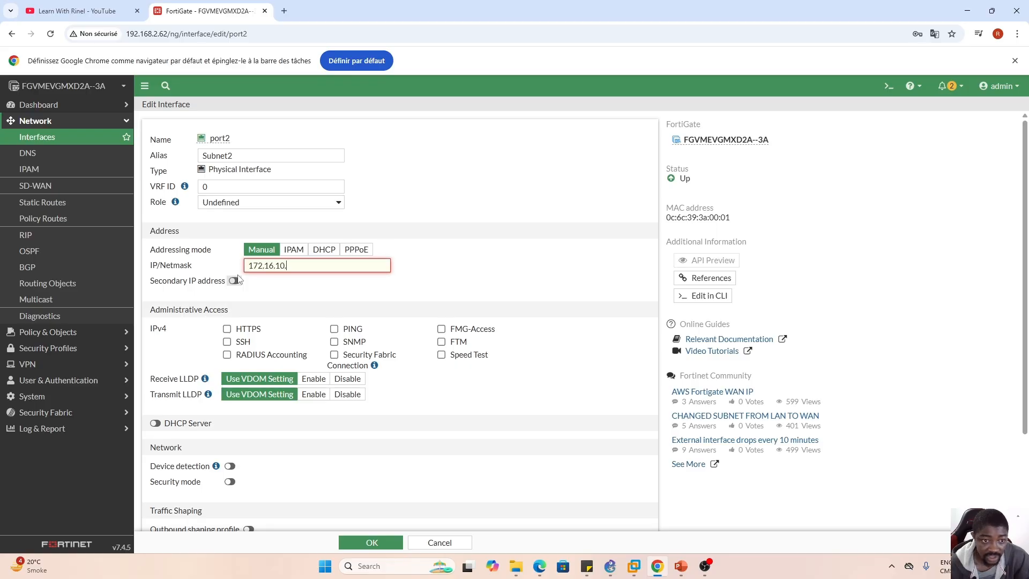
pyautogui.write('1/24')
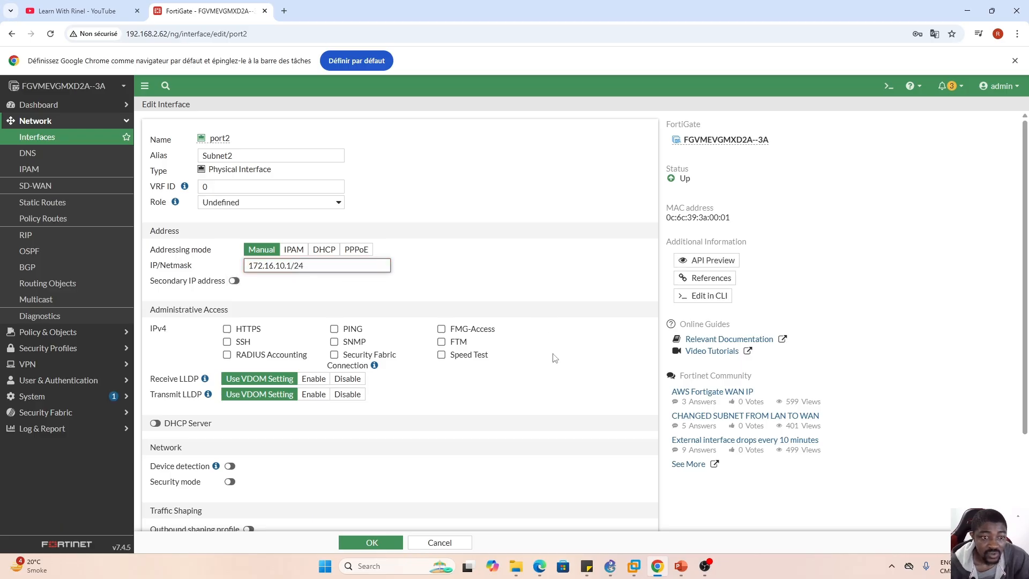
# - Enable the DHCP server on port2 with the address range 172.16.10.20-172.16.10.254
pyautogui.scroll(-2, 534, 372)
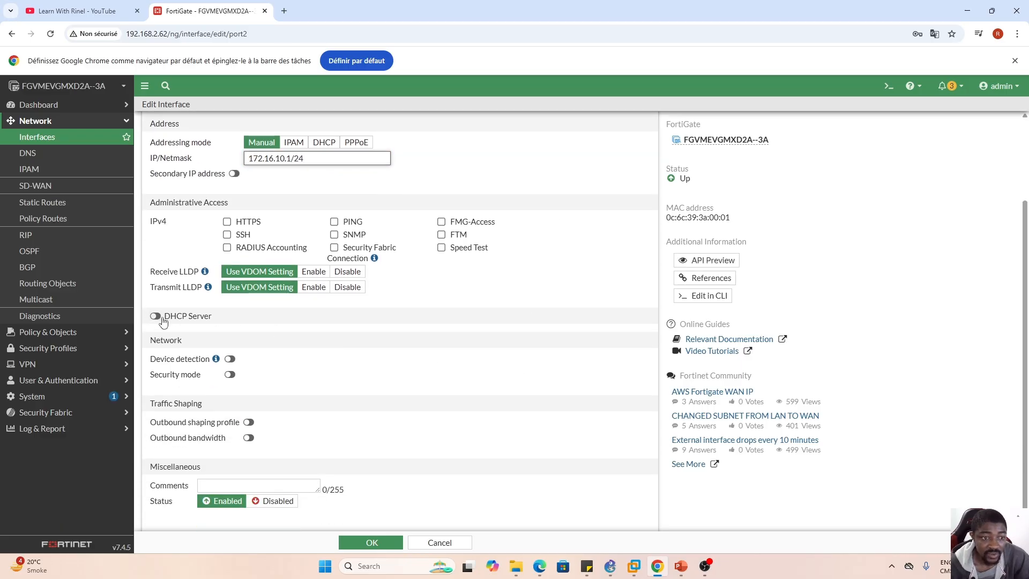
pyautogui.click(155, 317)
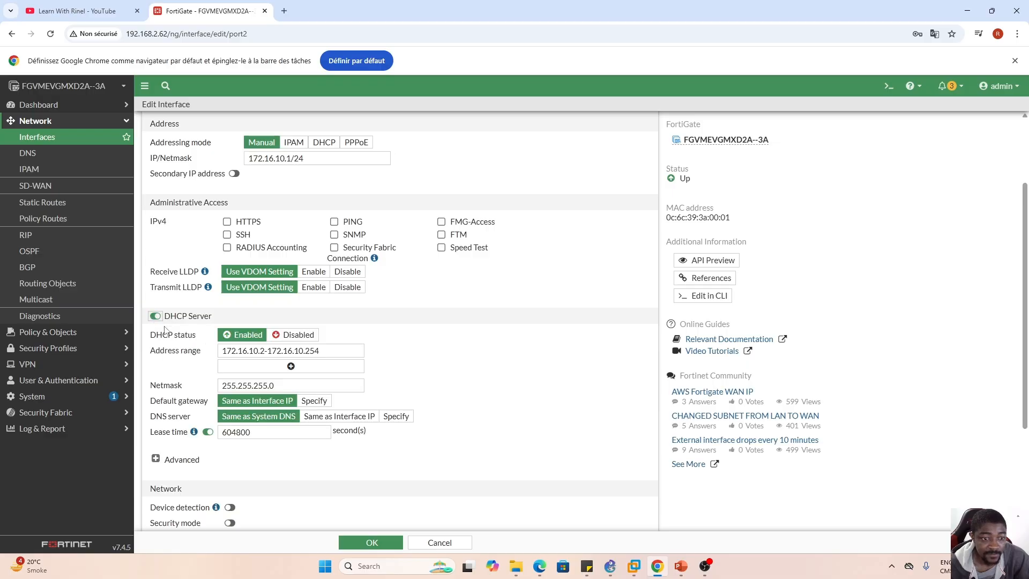
pyautogui.click(265, 352)
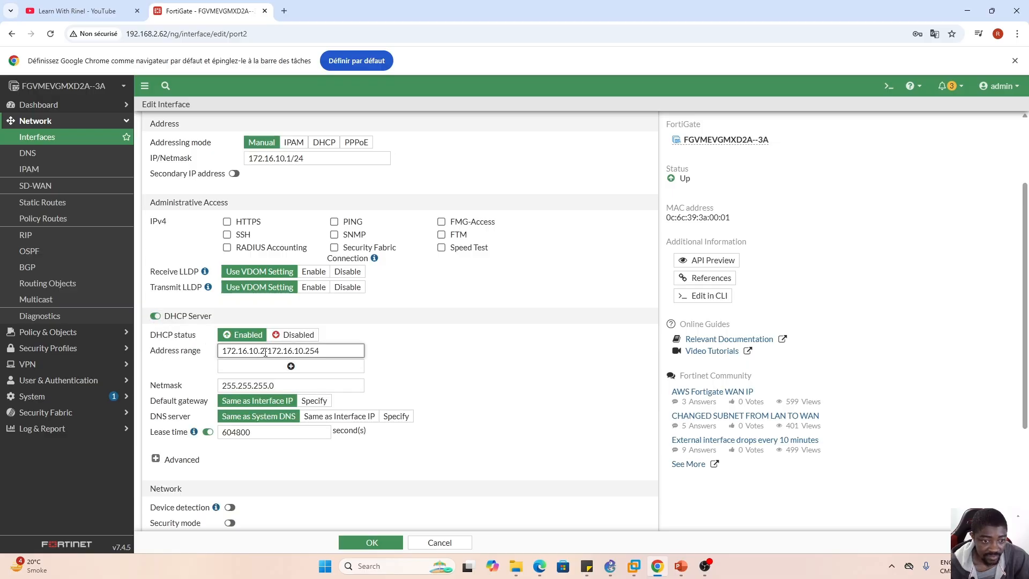
pyautogui.write('0')
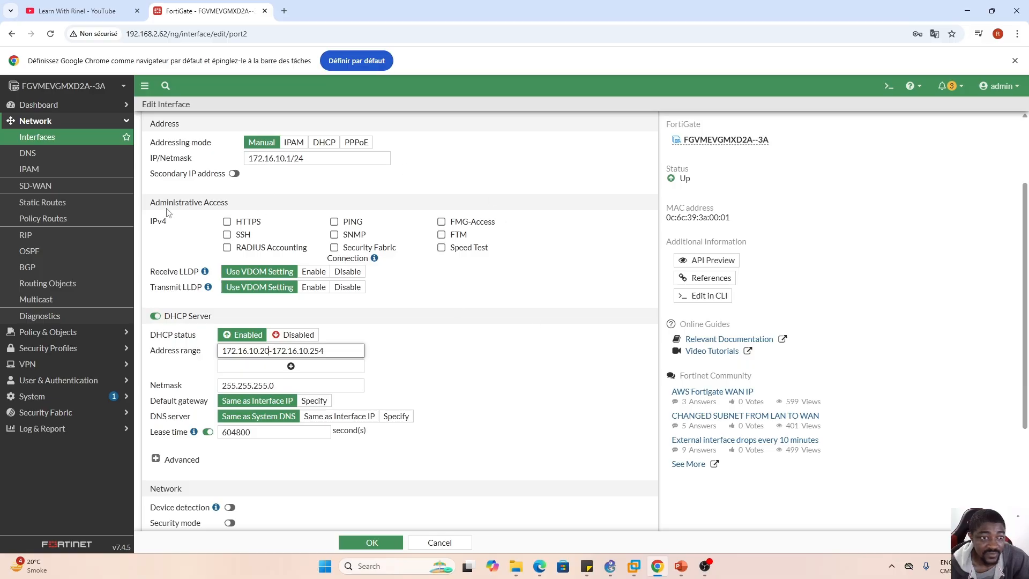
# - Allow HTTPS, SSH, PING and SNMP administrative access on port2 and review the interface settings
pyautogui.click(226, 221)
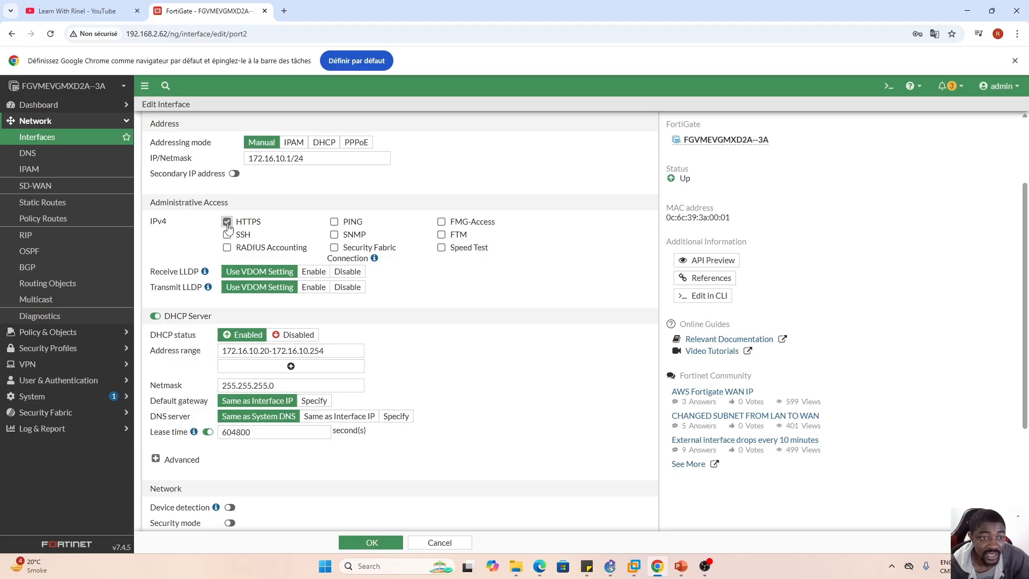
pyautogui.click(227, 235)
pyautogui.click(334, 221)
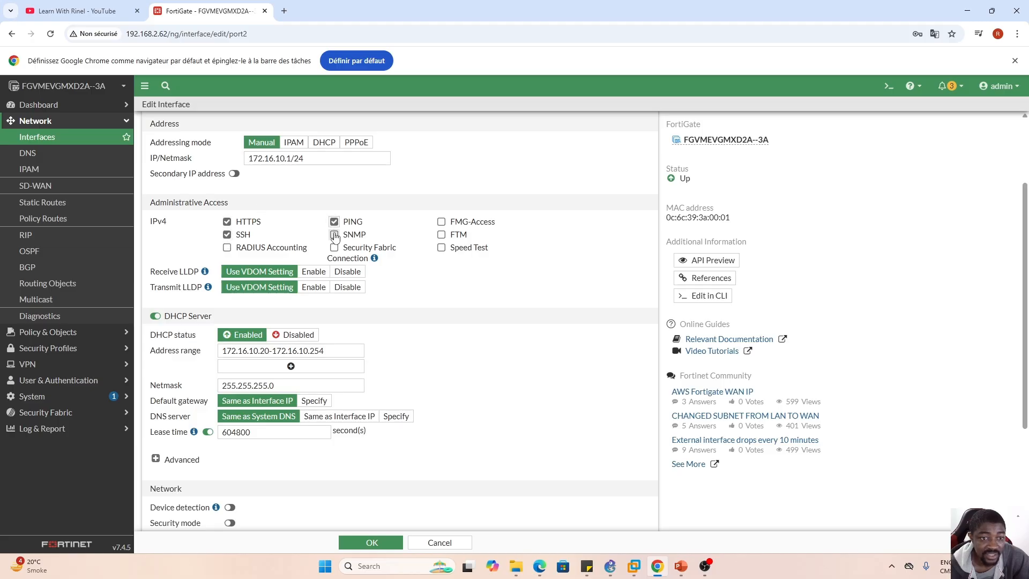
pyautogui.click(334, 235)
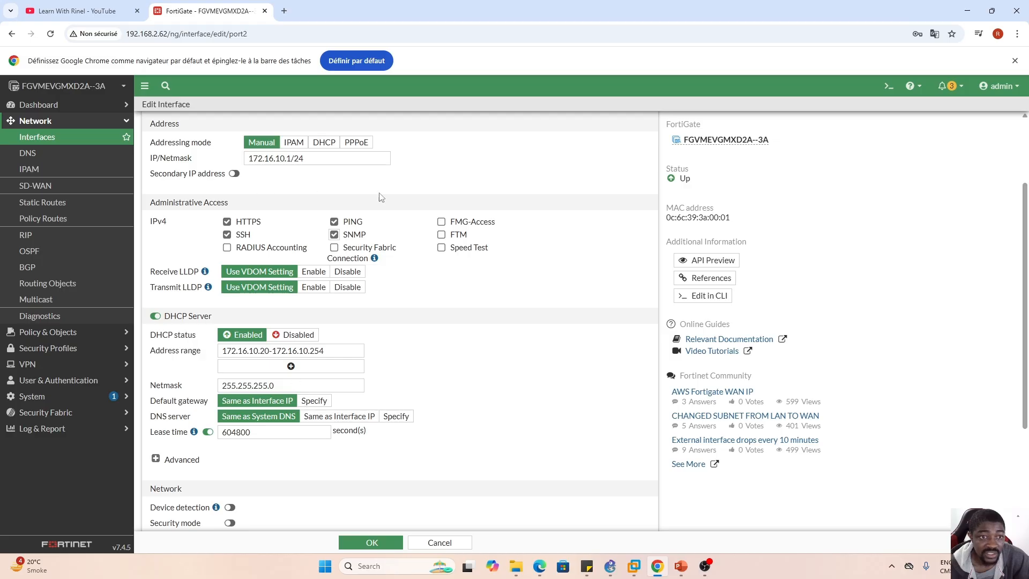
pyautogui.scroll(1, 328, 300)
pyautogui.scroll(1, 328, 299)
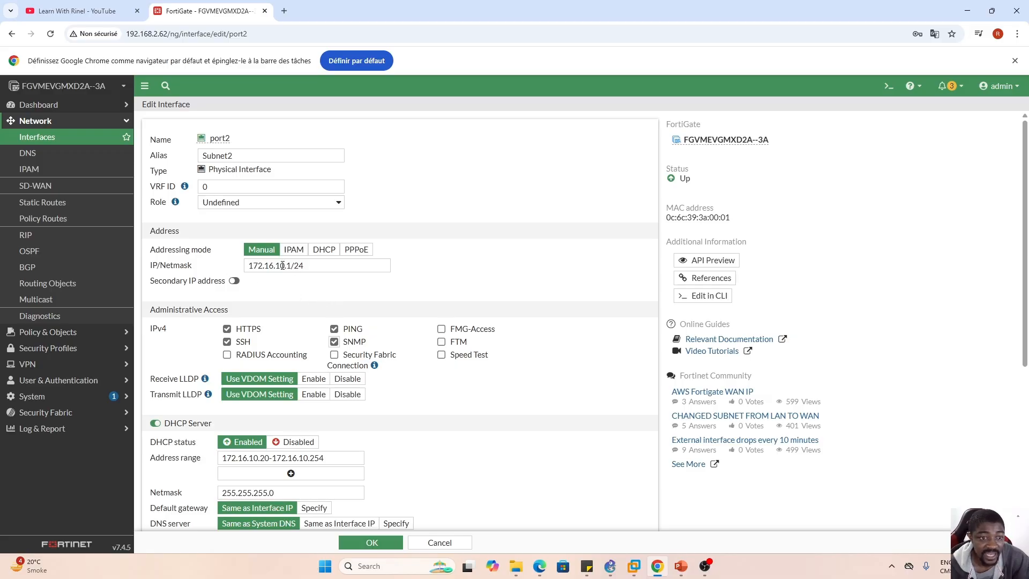
pyautogui.scroll(-3, 279, 275)
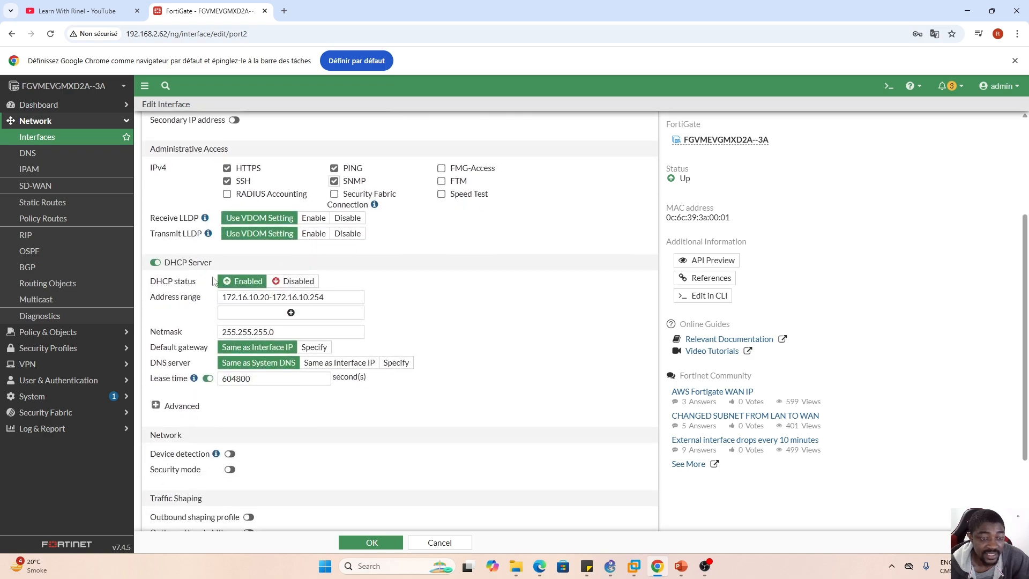
pyautogui.scroll(-1, 225, 268)
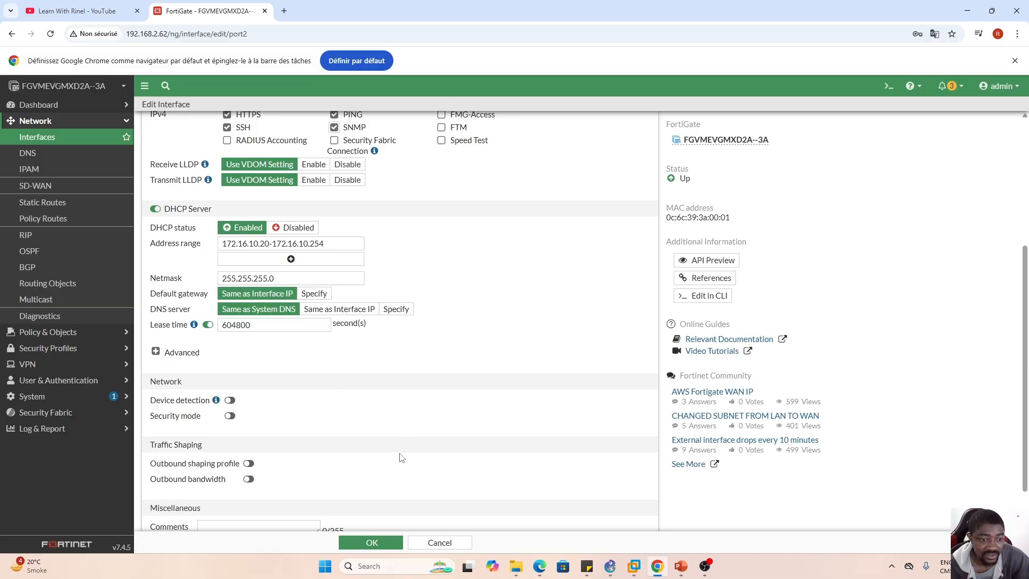
# - Save the port2 interface settings and select Subnet2 (port2) in the interface list
pyautogui.click(372, 542)
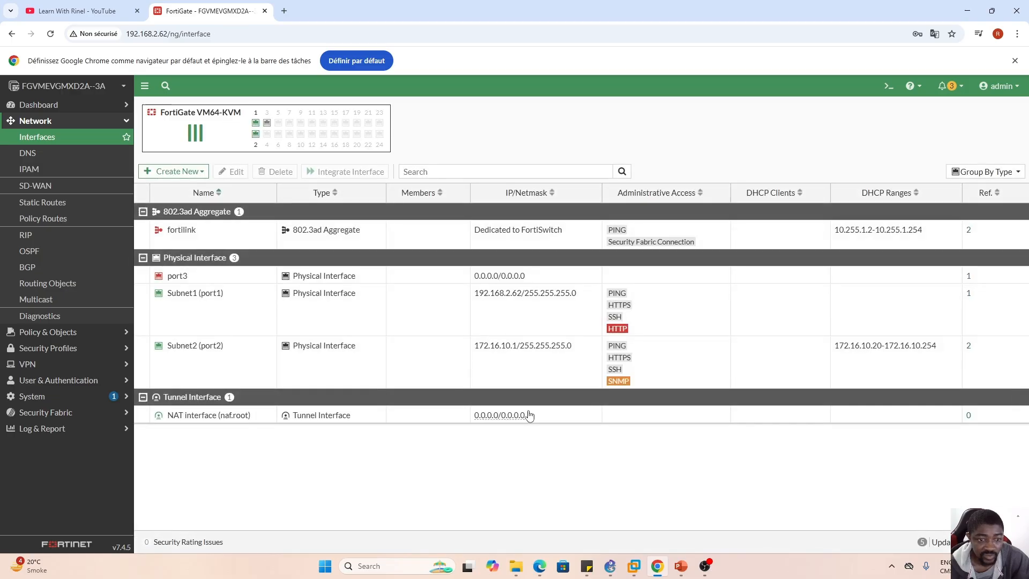
pyautogui.click(223, 372)
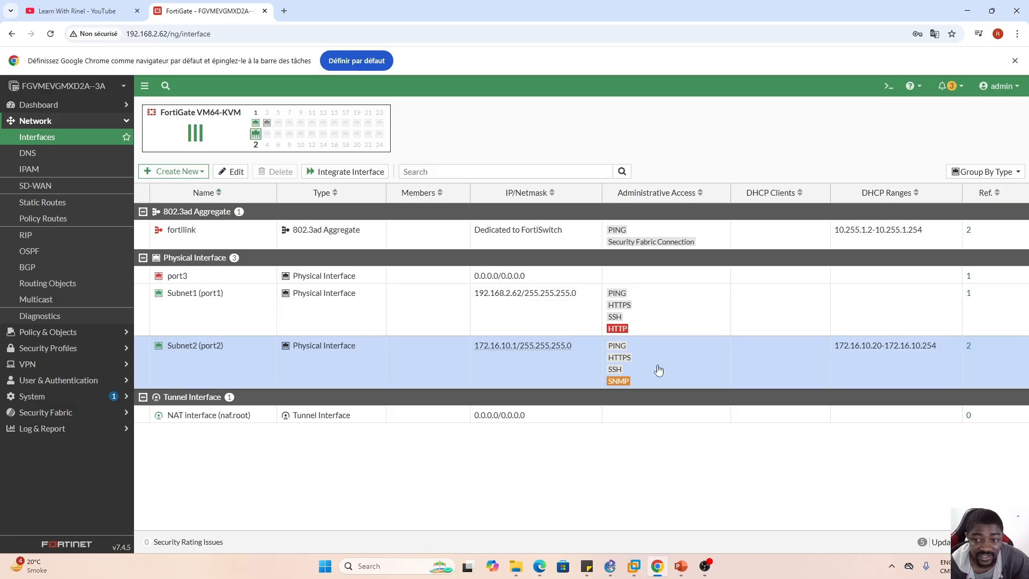
# - Switch to GNS3, save PC1's startup configuration with the dhcp line enabled, and start PC1
pyautogui.click(610, 566)
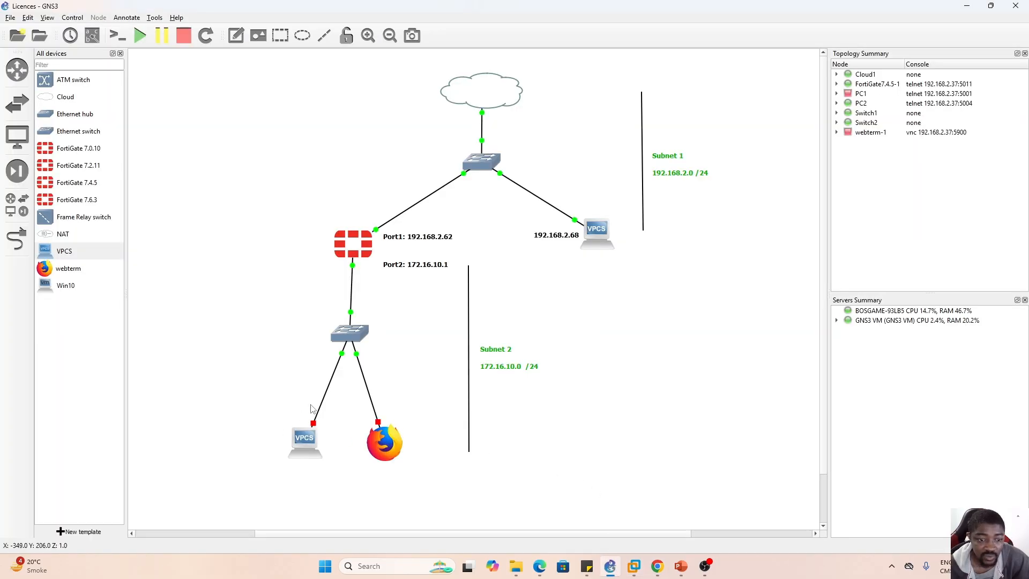
pyautogui.moveTo(263, 407); pyautogui.dragTo(450, 482)
pyautogui.rightClick(302, 436)
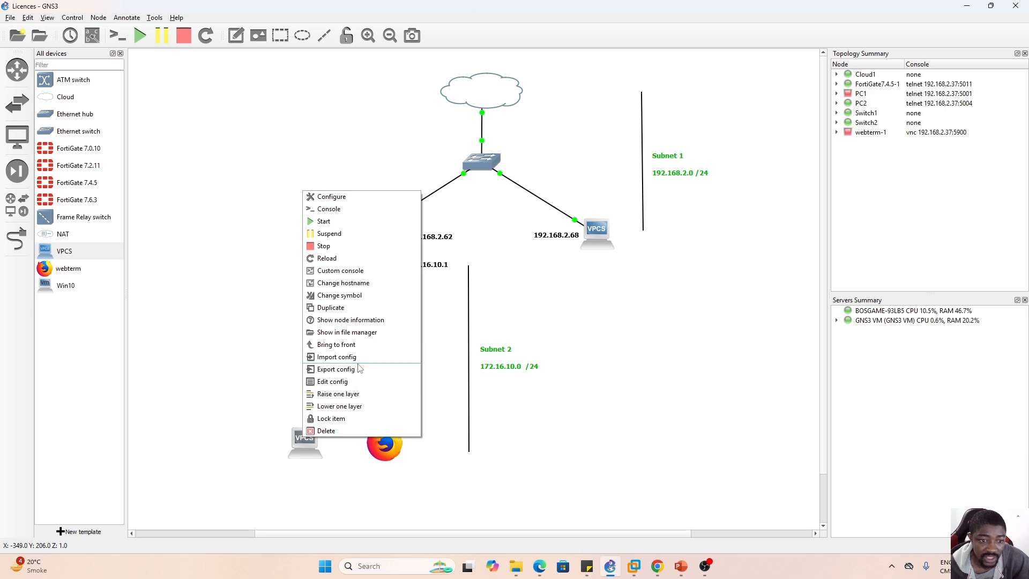
pyautogui.click(325, 382)
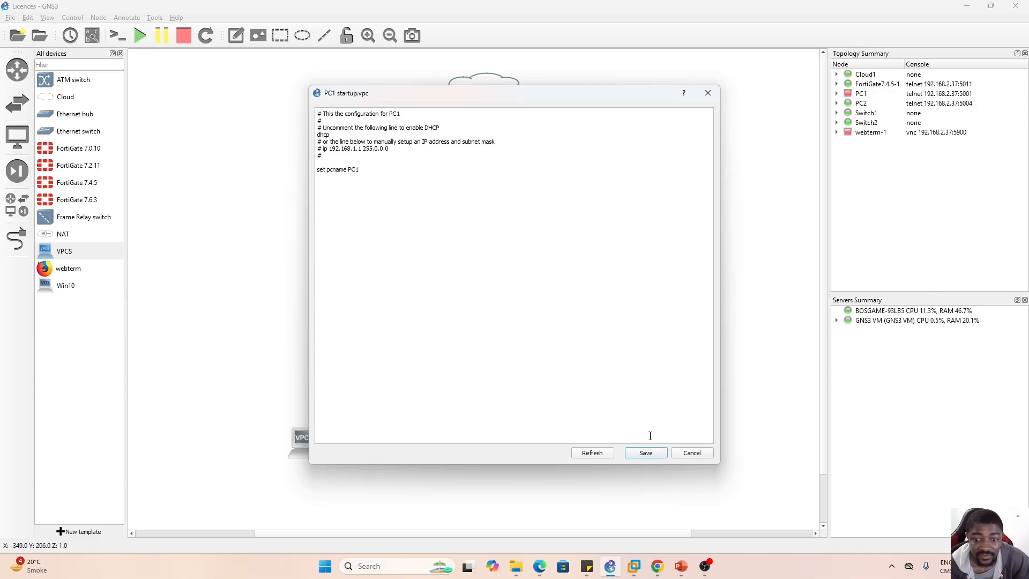
pyautogui.click(645, 454)
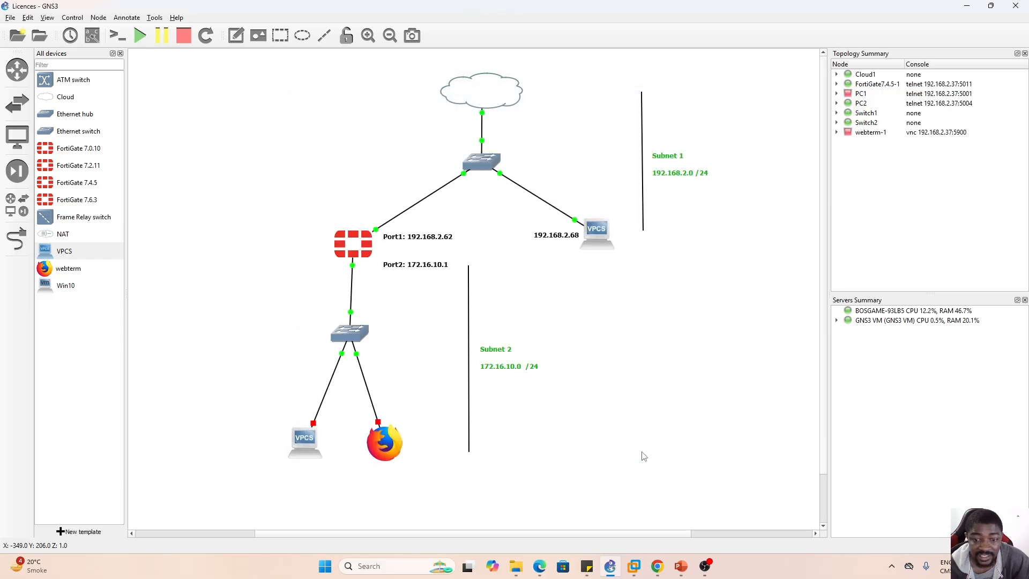
pyautogui.rightClick(313, 433)
pyautogui.click(333, 217)
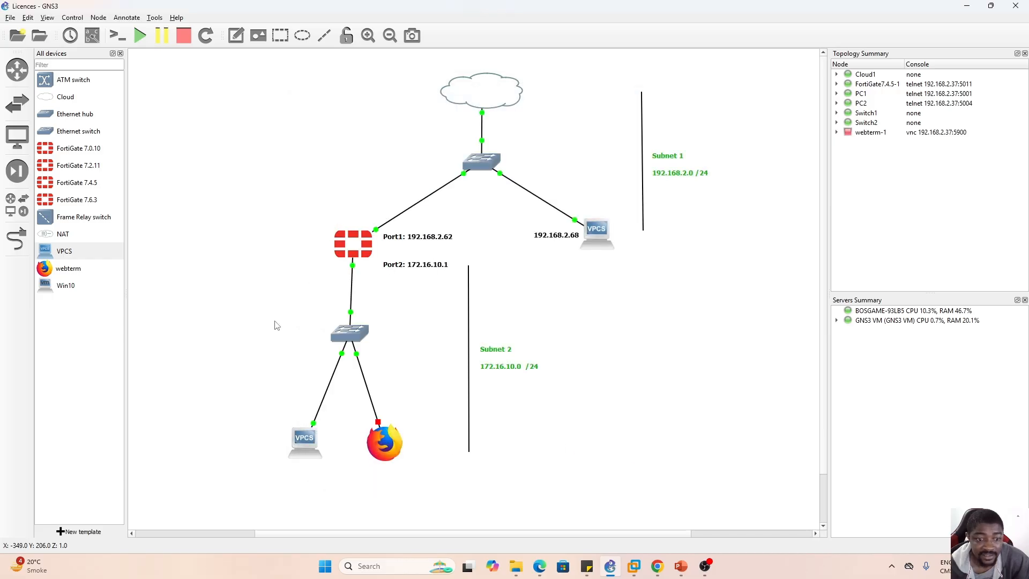
# - Uncomment the DHCP lines "auto eth0" and "iface eth0 inet dhcp" in webterm-1's interface configuration, save it, and start webterm-1
pyautogui.click(380, 446)
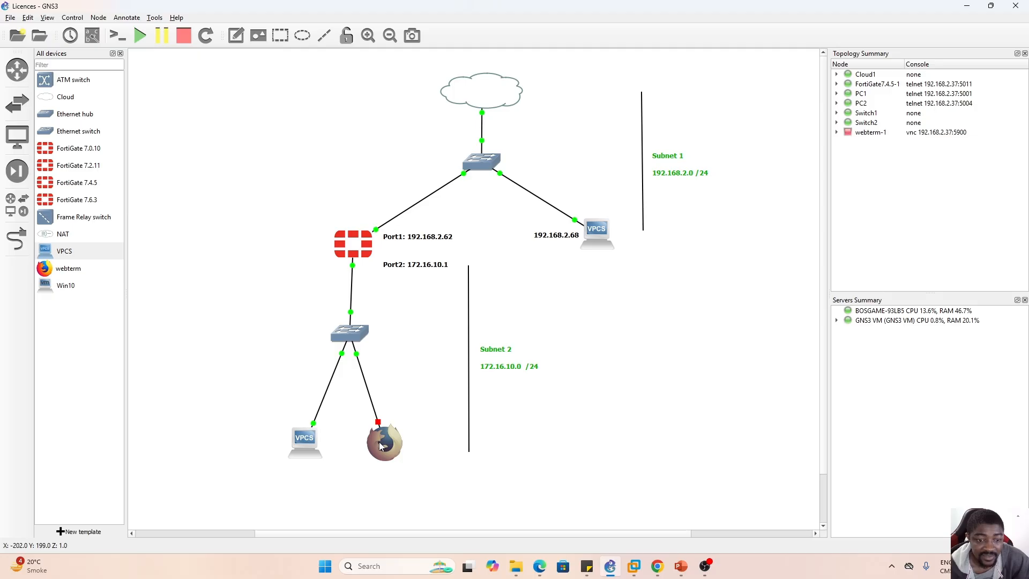
pyautogui.rightClick(380, 446)
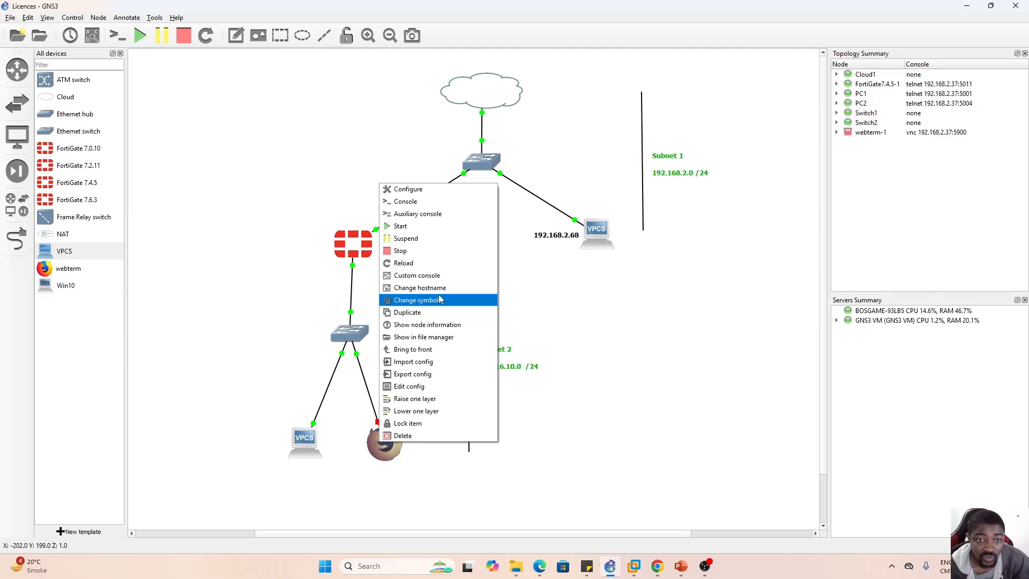
pyautogui.click(406, 387)
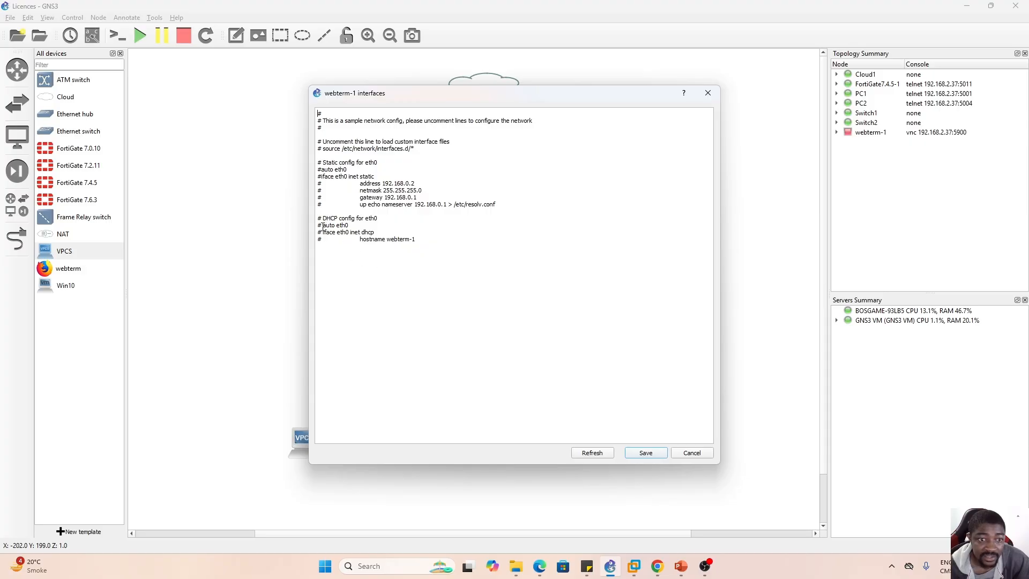
pyautogui.moveTo(322, 227); pyautogui.dragTo(309, 225)
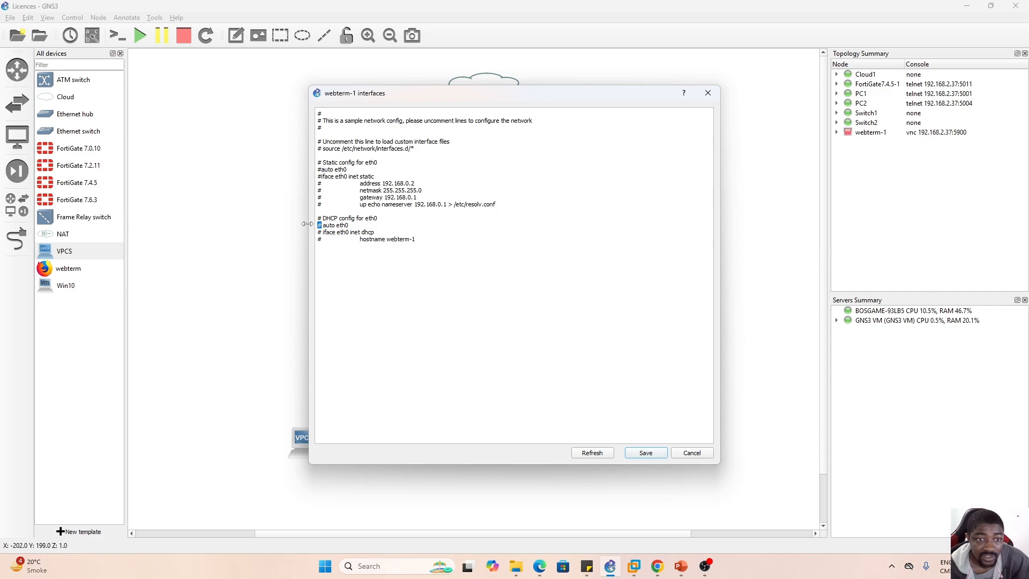
pyautogui.press('BackSpace')
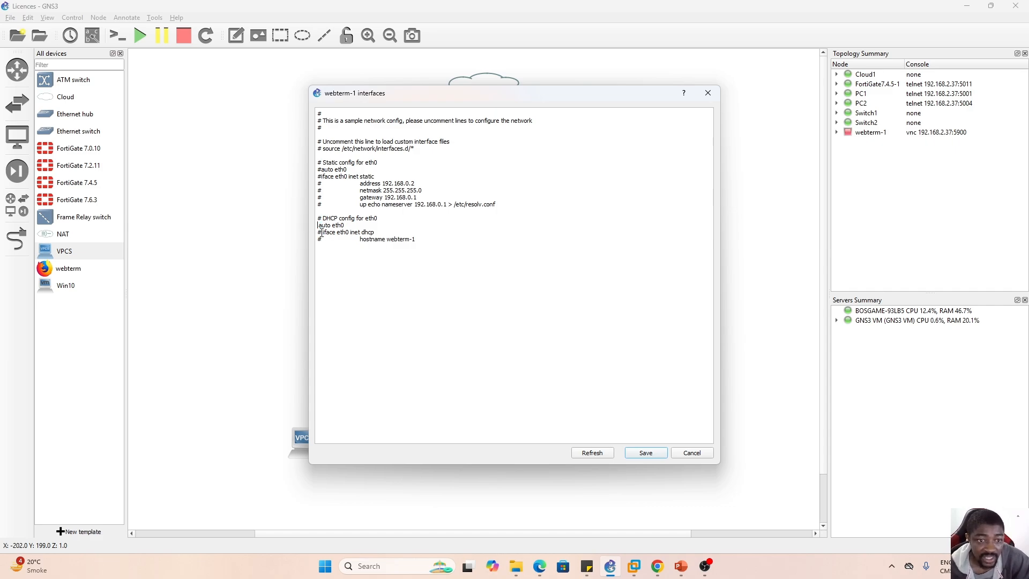
pyautogui.press('BackSpace')
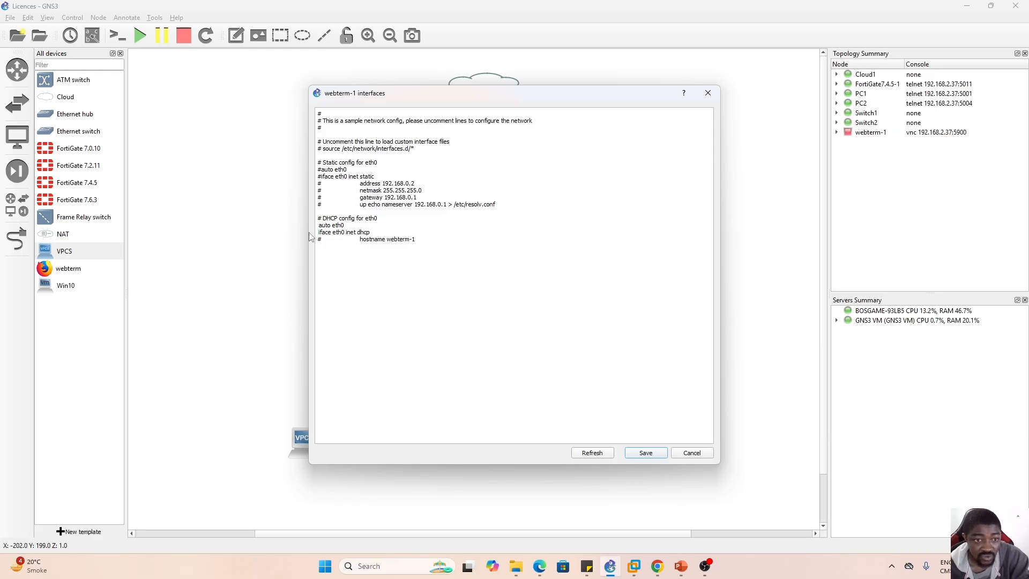
pyautogui.click(646, 454)
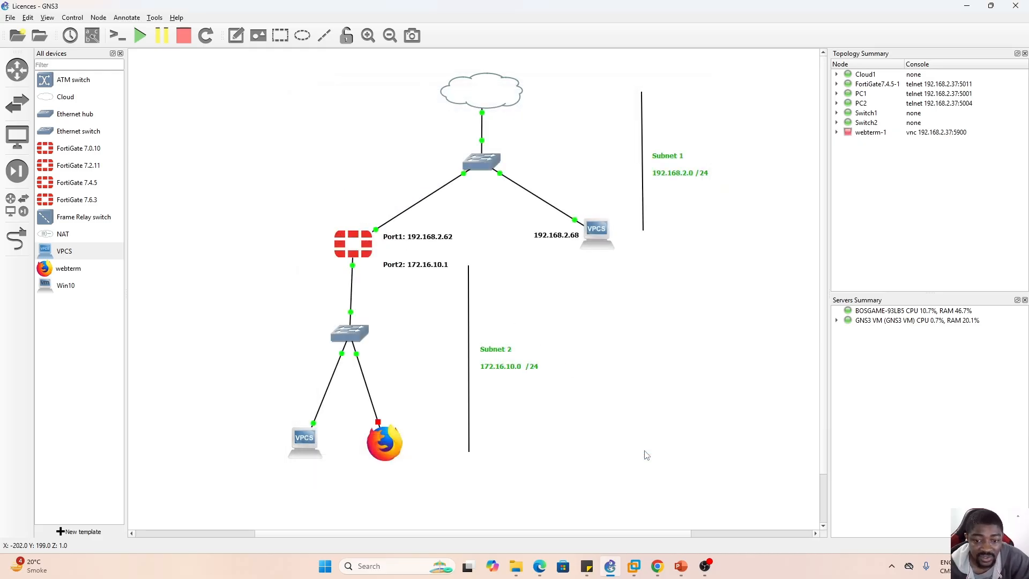
pyautogui.rightClick(386, 444)
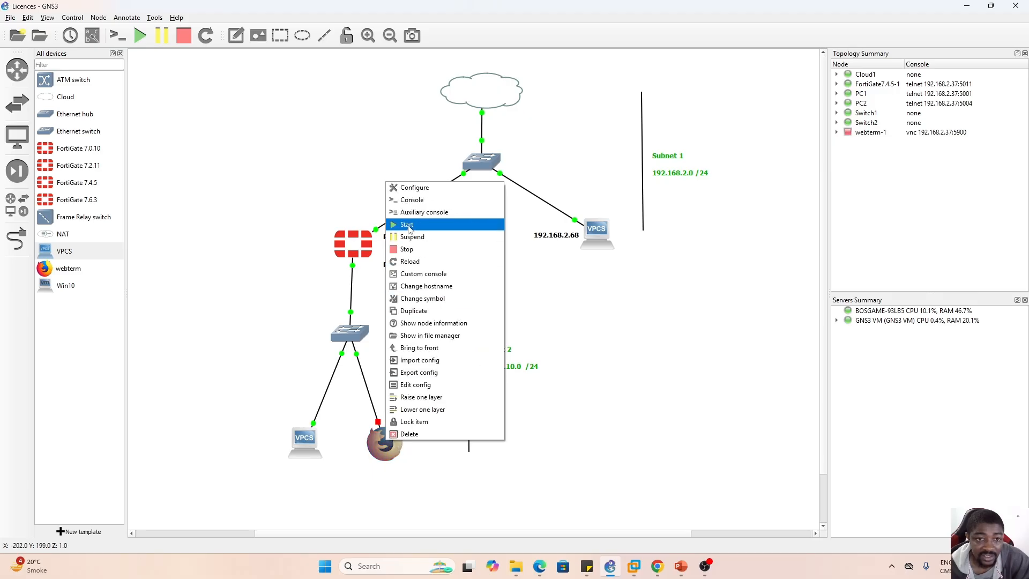
pyautogui.click(409, 226)
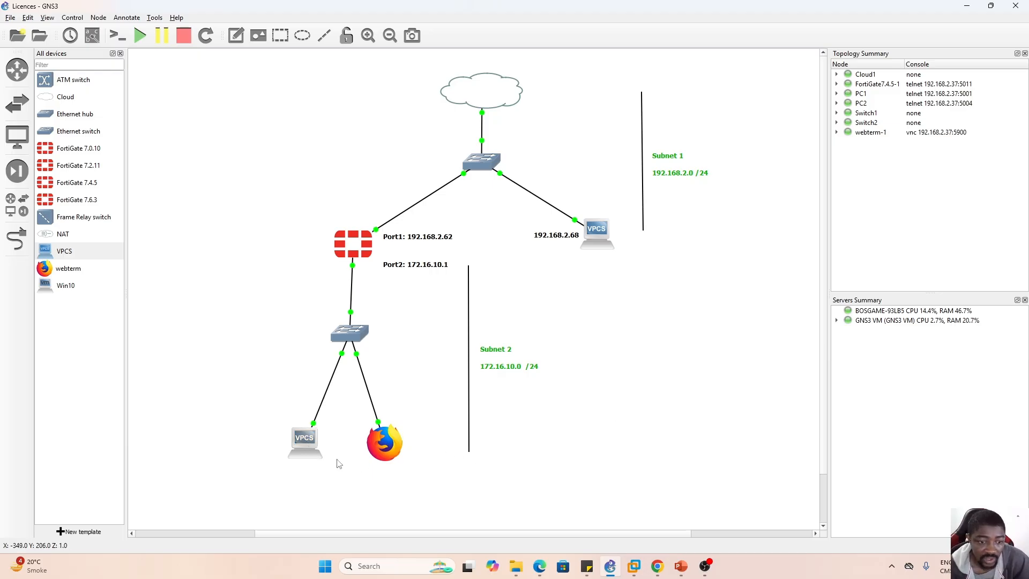
# - Check PC1's IP configuration by running "sh ip" in its console
pyautogui.doubleClick(305, 440)
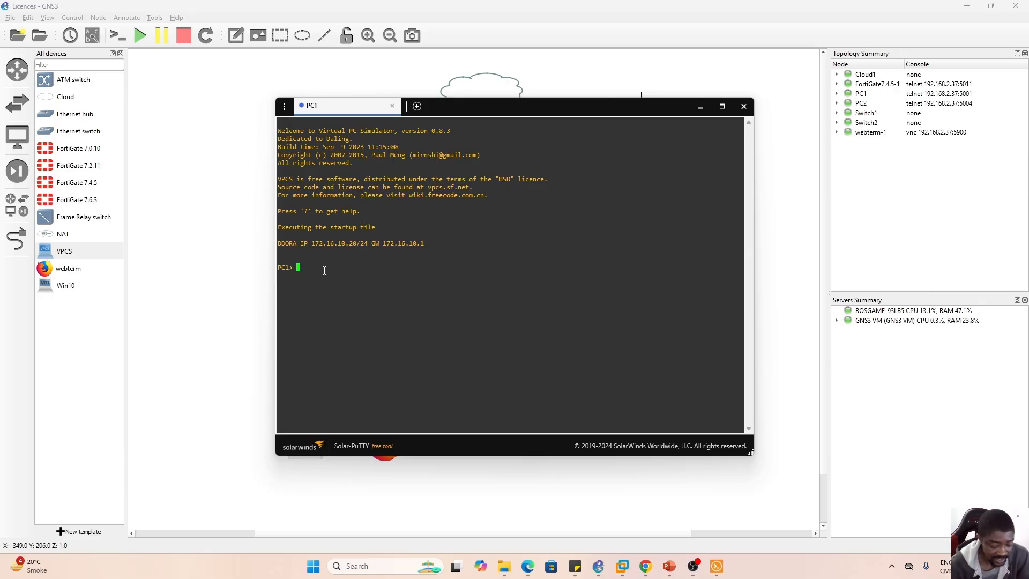
pyautogui.write('sh ip')
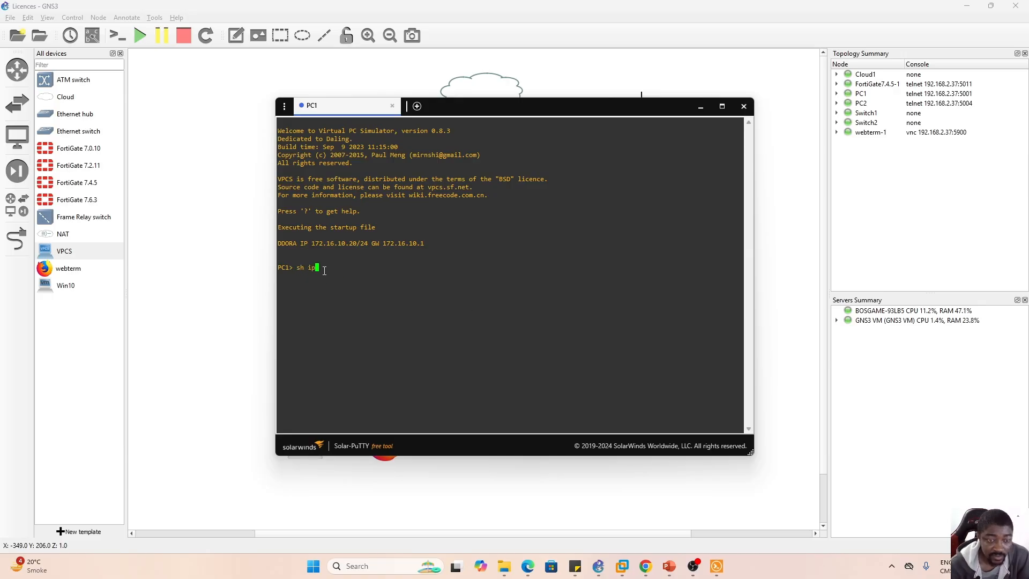
pyautogui.press('Return')
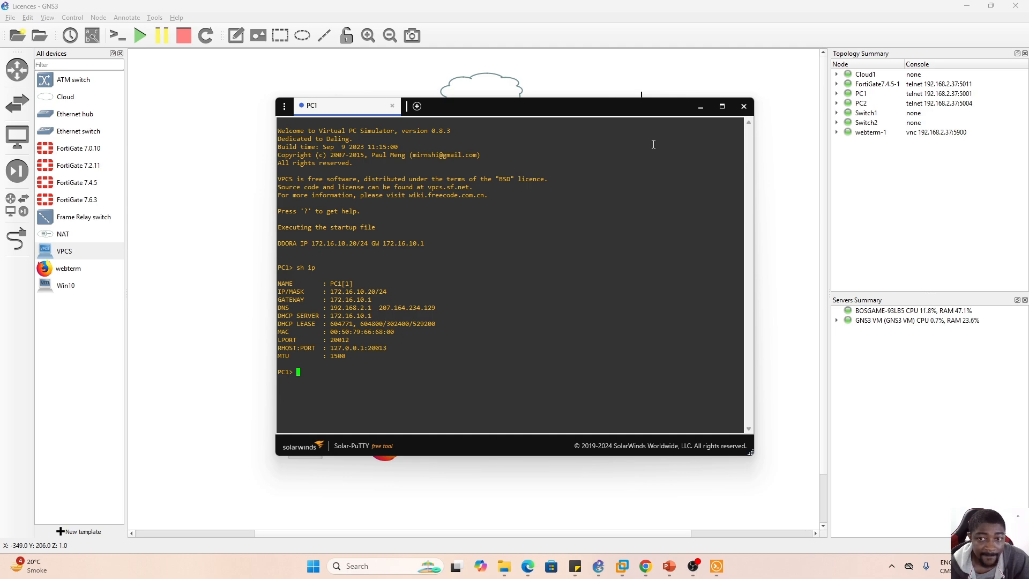
pyautogui.click(700, 107)
# - Check webterm-1's IP address by running ifconfig in a terminal on its desktop
pyautogui.doubleClick(381, 442)
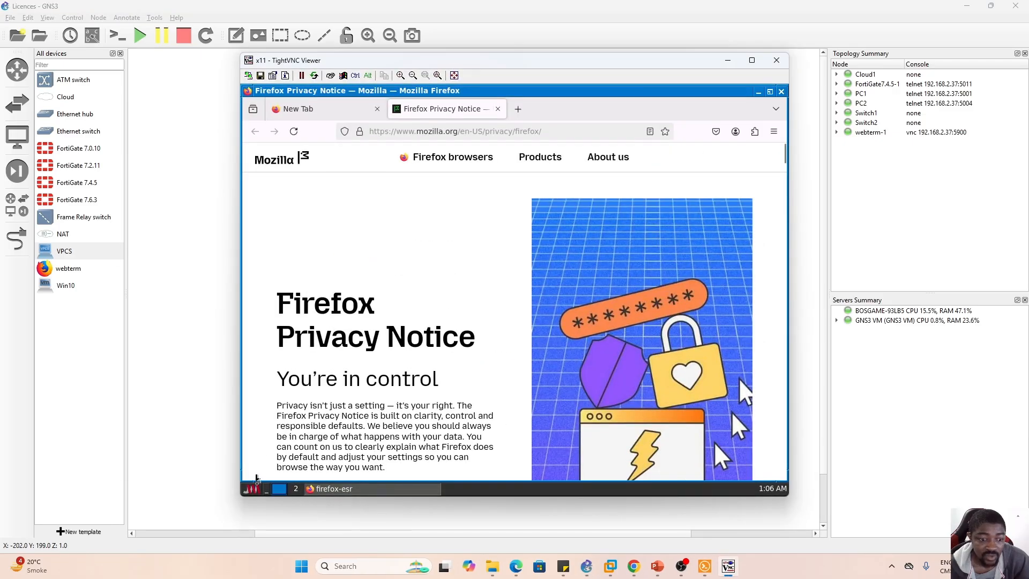
pyautogui.click(252, 490)
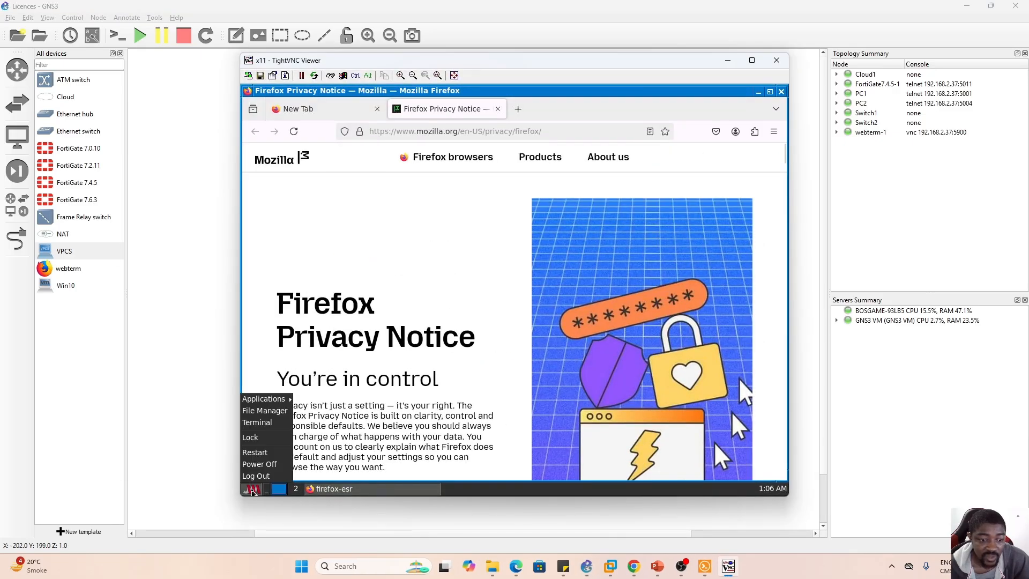
pyautogui.click(258, 423)
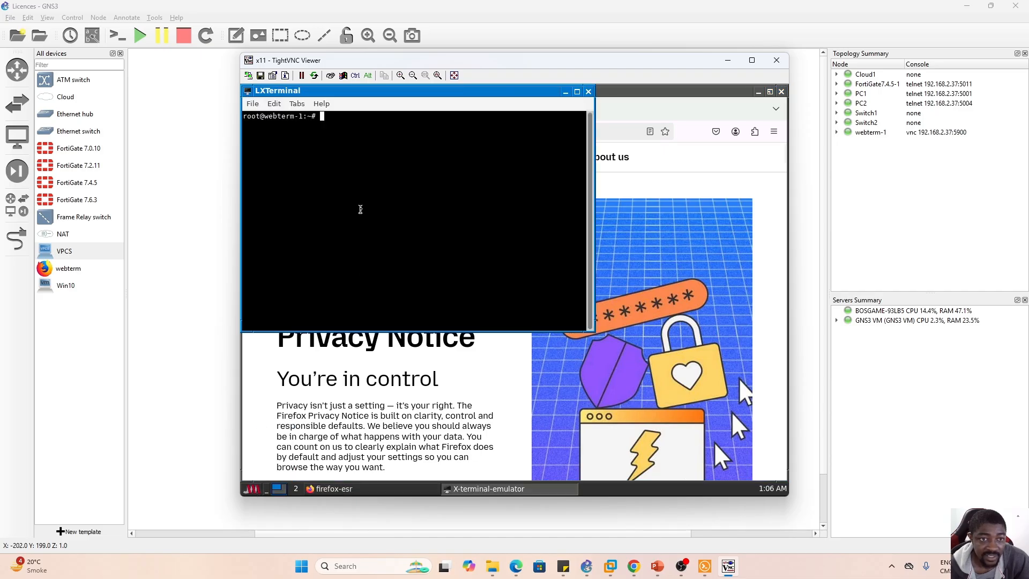
pyautogui.write('ifconfig')
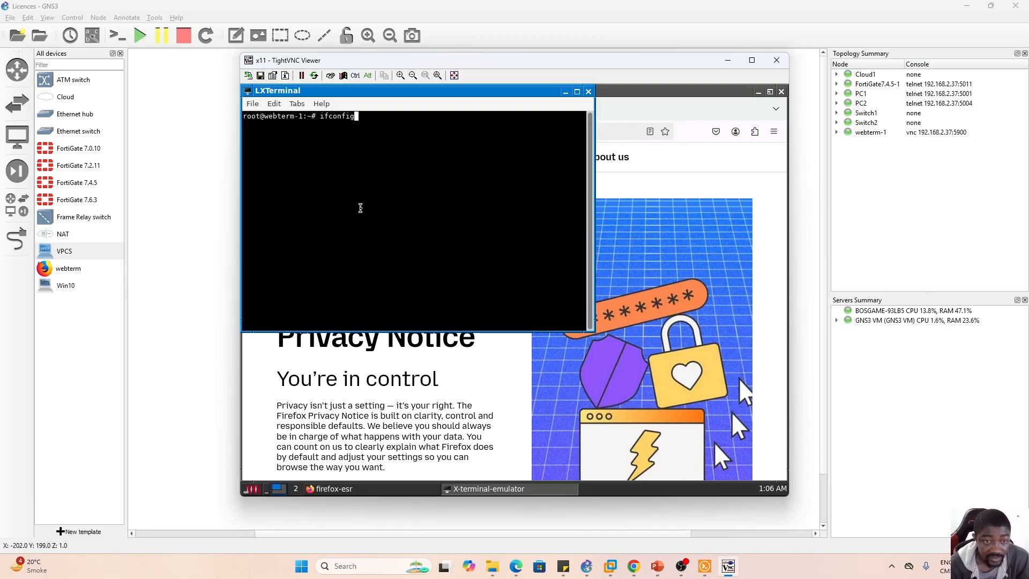
pyautogui.press('Return')
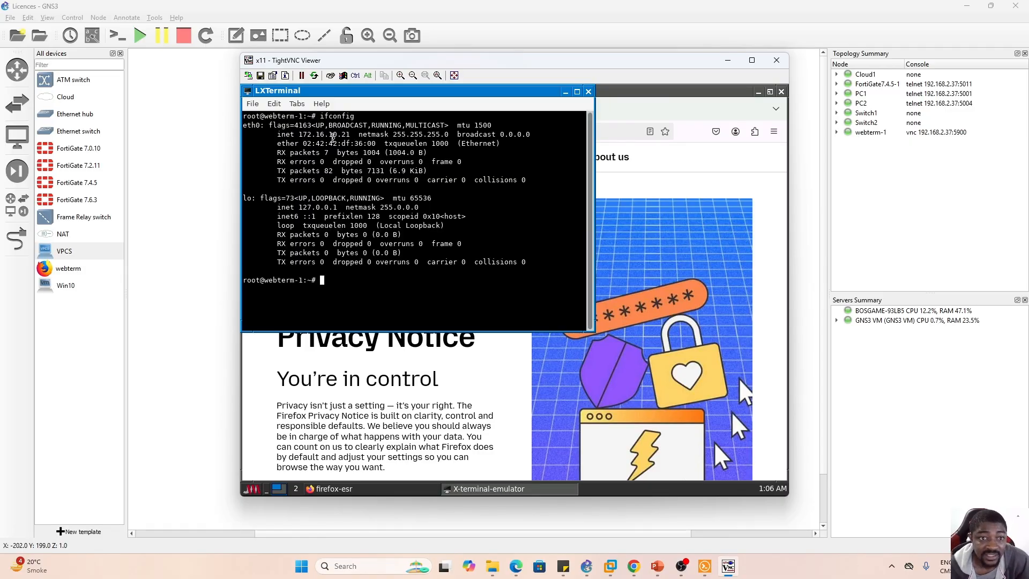
pyautogui.hotkey('alt', 'Tab')
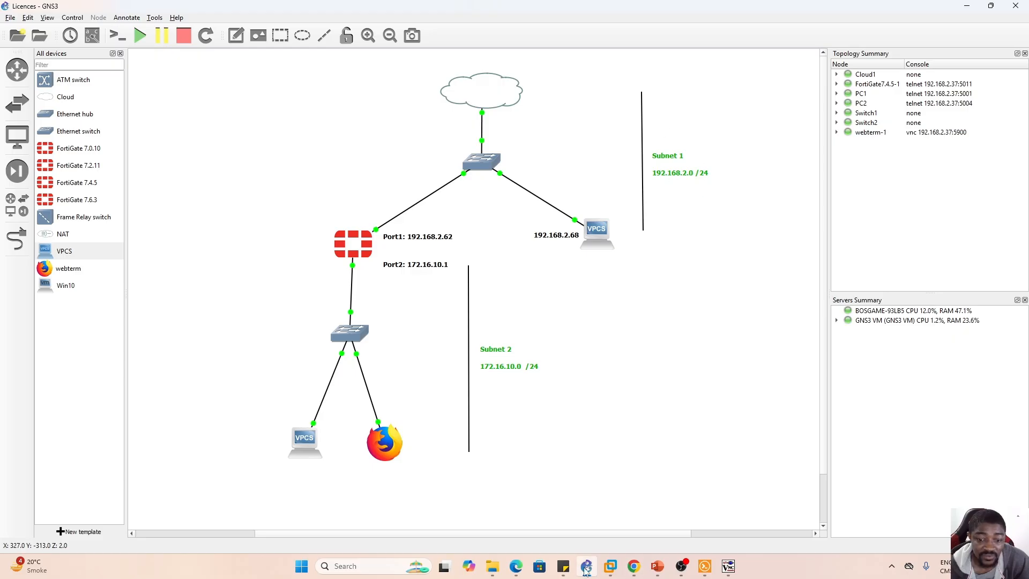
# - Test connectivity from PC1's console to the Subnet 1 PC by pinging 192.168.2.68
pyautogui.click(705, 566)
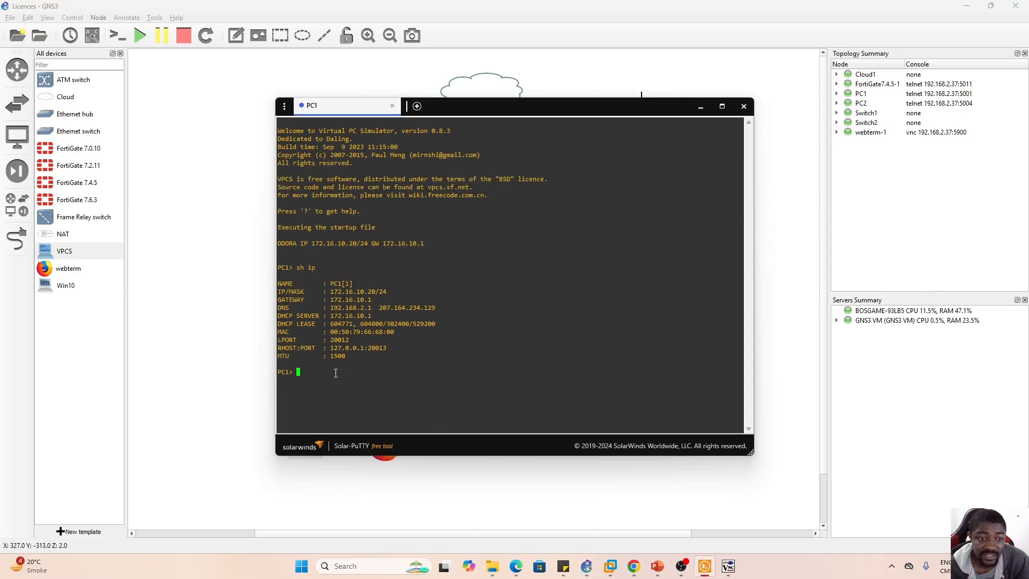
pyautogui.moveTo(547, 110); pyautogui.dragTo(302, 137)
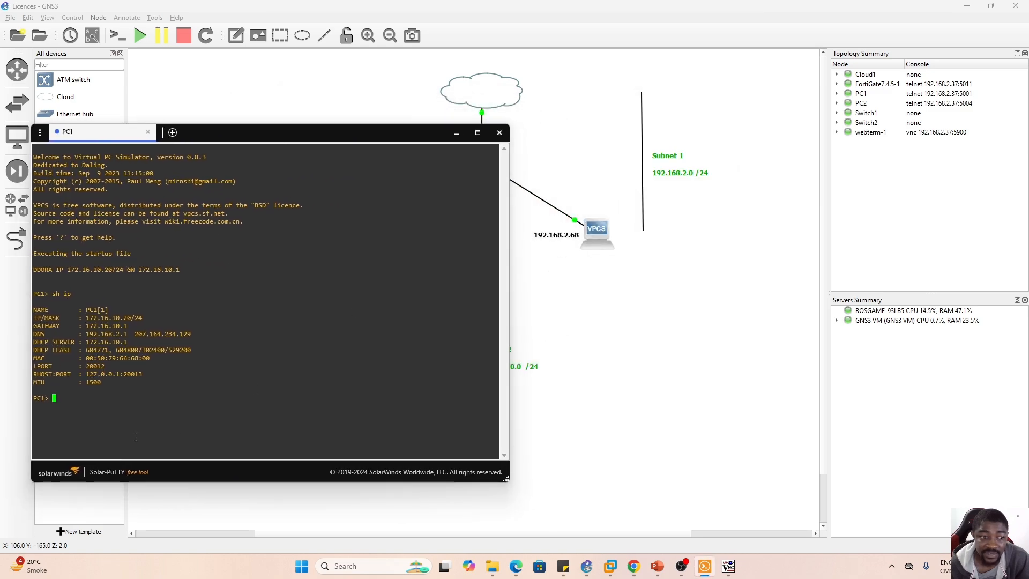
pyautogui.write('ping')
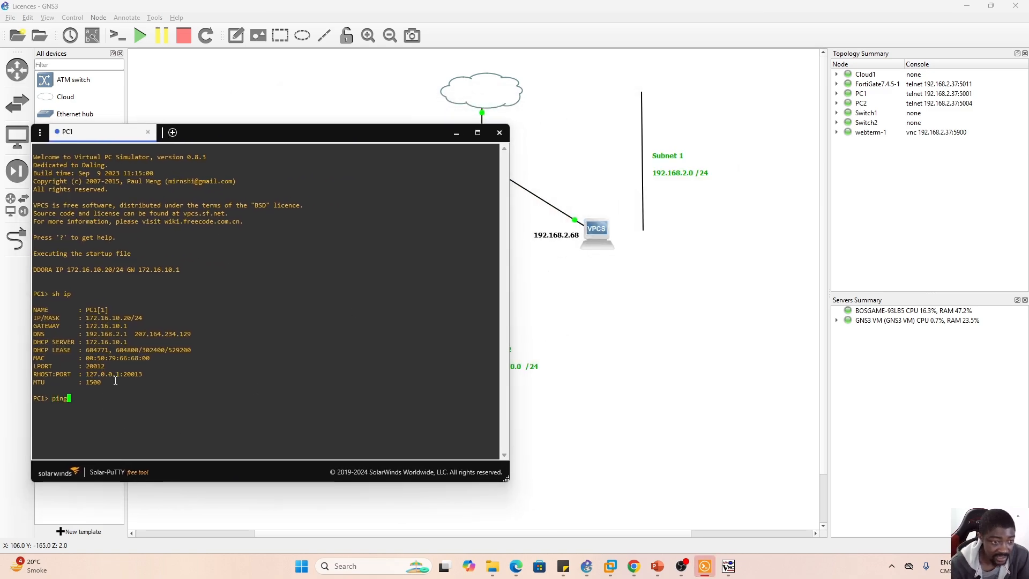
pyautogui.write(' 192.')
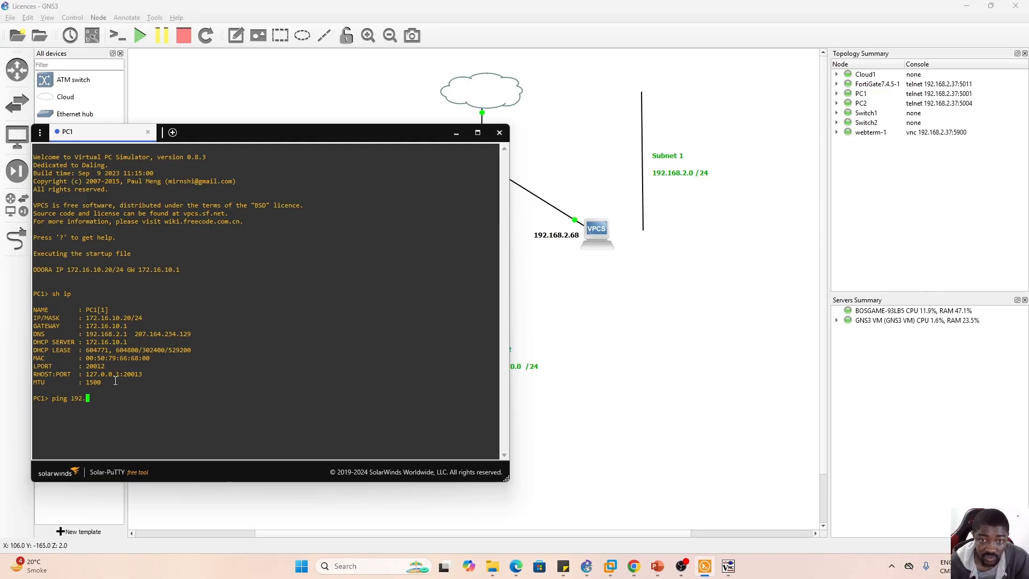
pyautogui.write('168.2.68')
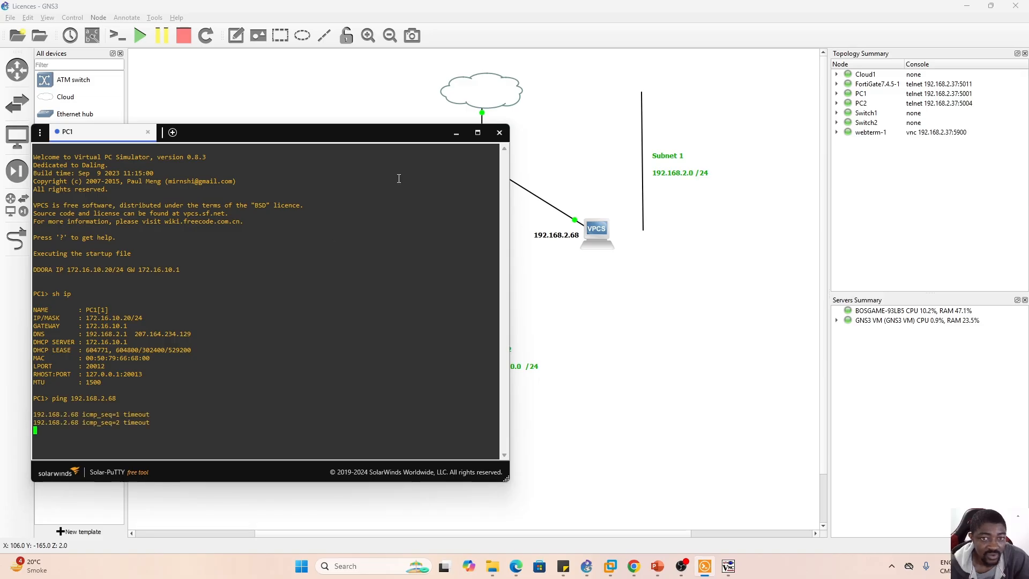
pyautogui.click(455, 134)
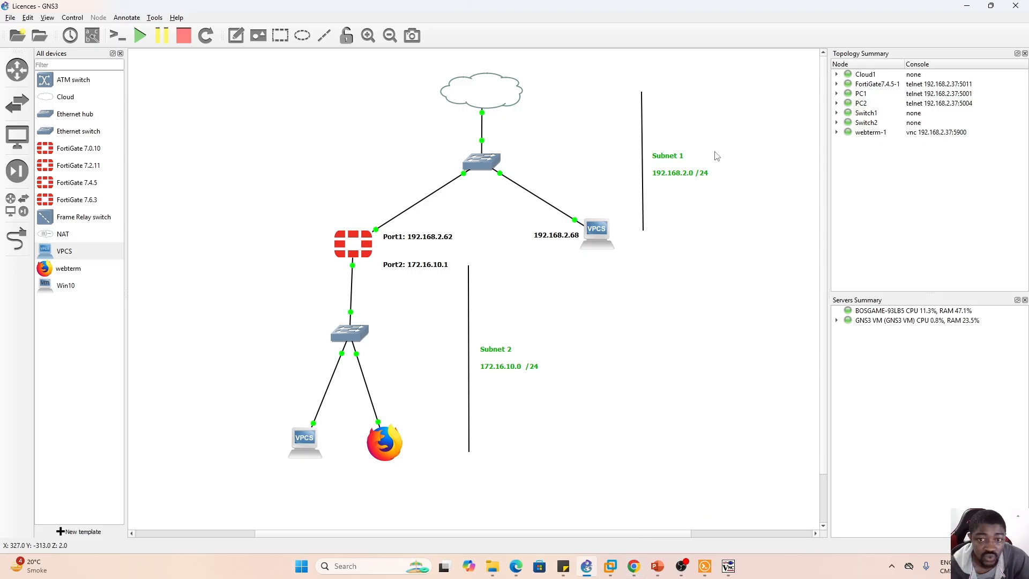
# - Switch to the FortiGate page in Chrome and open the firewall policy list, keeping the classic layout
pyautogui.click(635, 567)
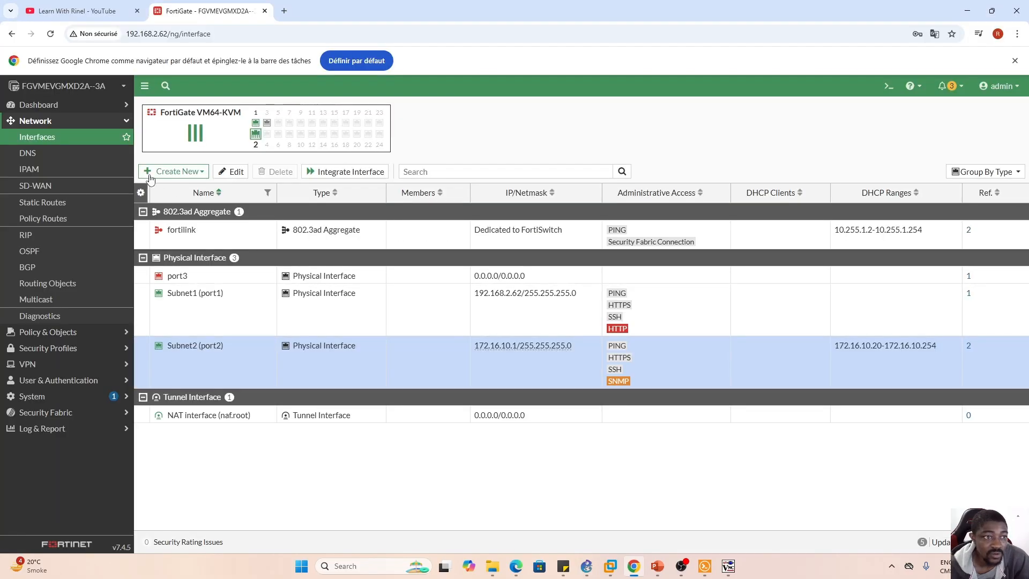
pyautogui.click(97, 122)
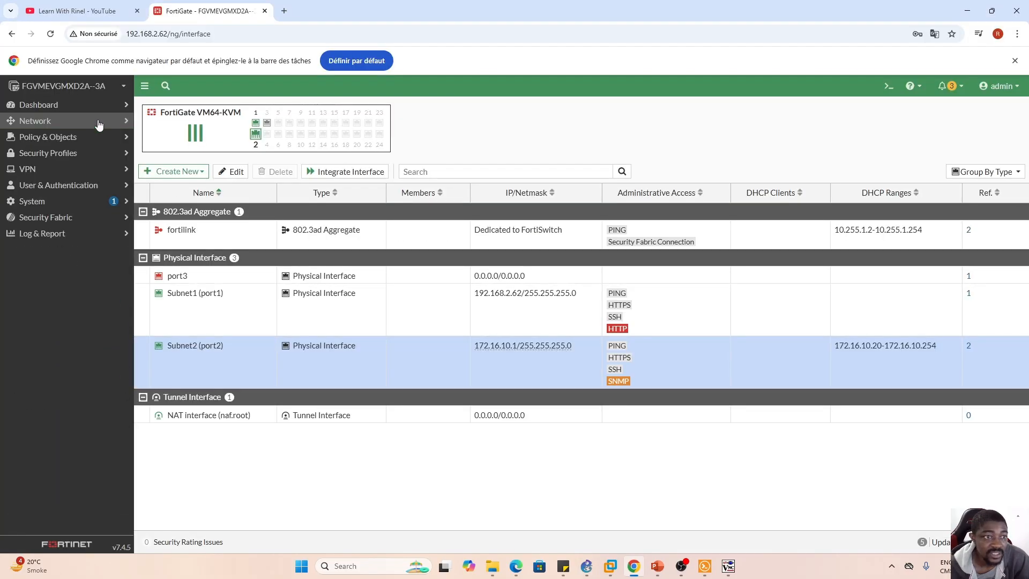
pyautogui.click(56, 140)
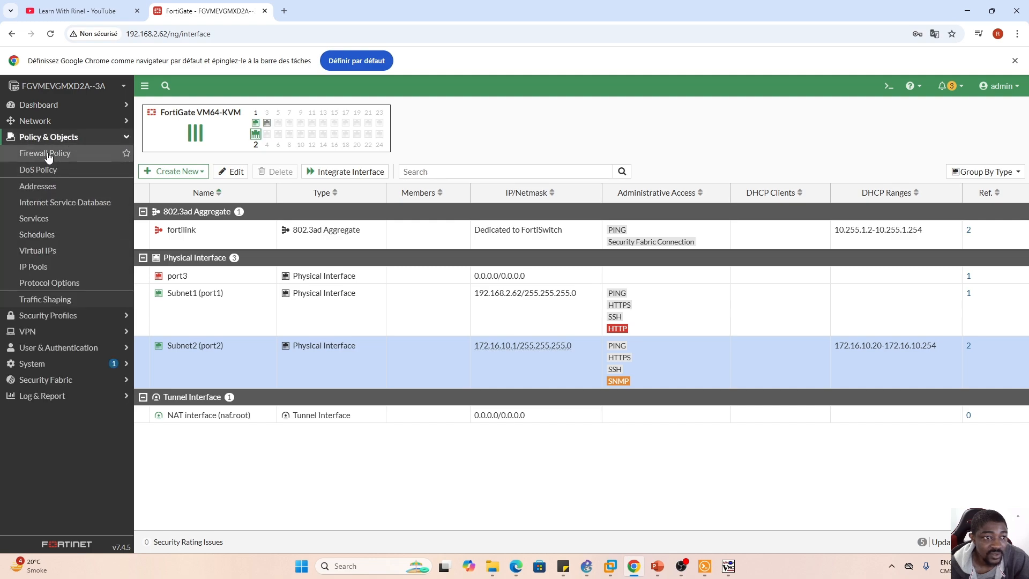
pyautogui.click(49, 154)
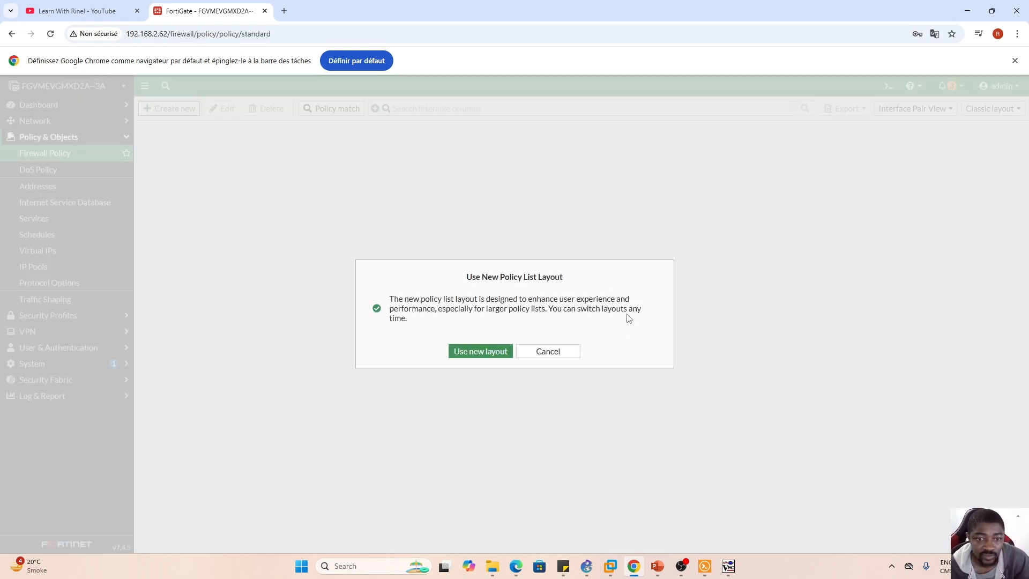
pyautogui.click(552, 352)
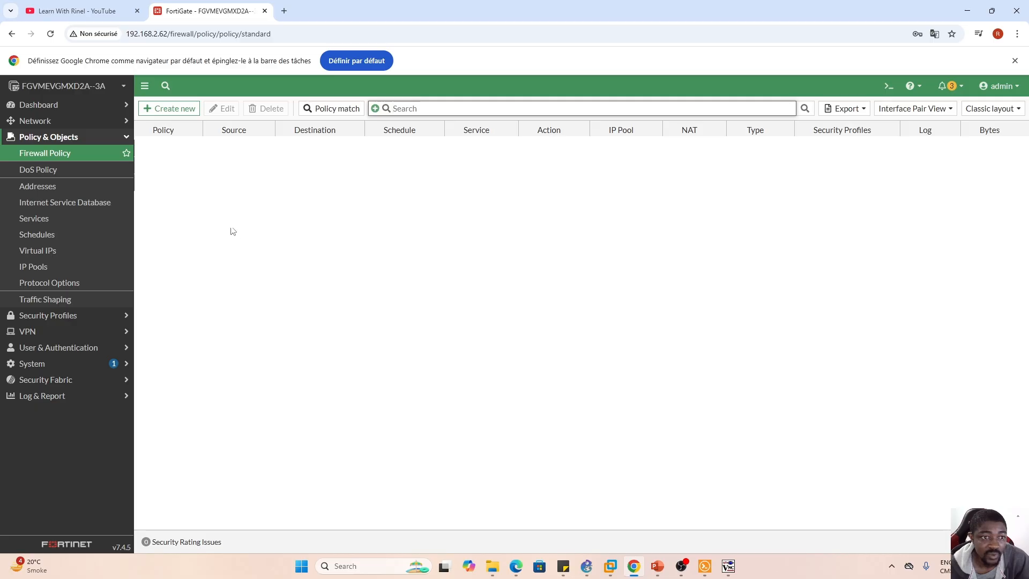
# - Create a new firewall policy and name it From-Subnet2-To-Subnet1
pyautogui.click(172, 111)
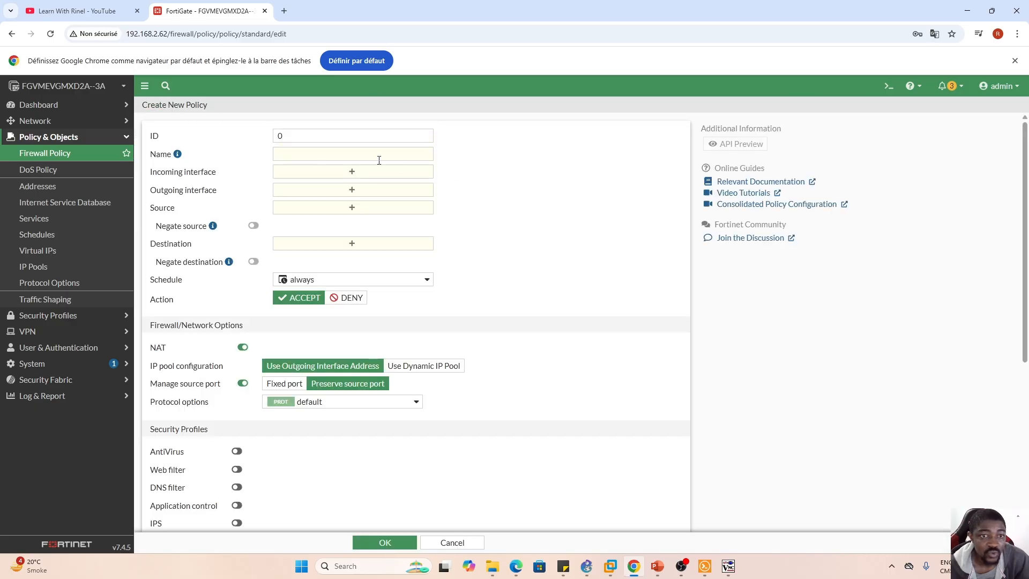
pyautogui.click(326, 153)
pyautogui.press('capslock')
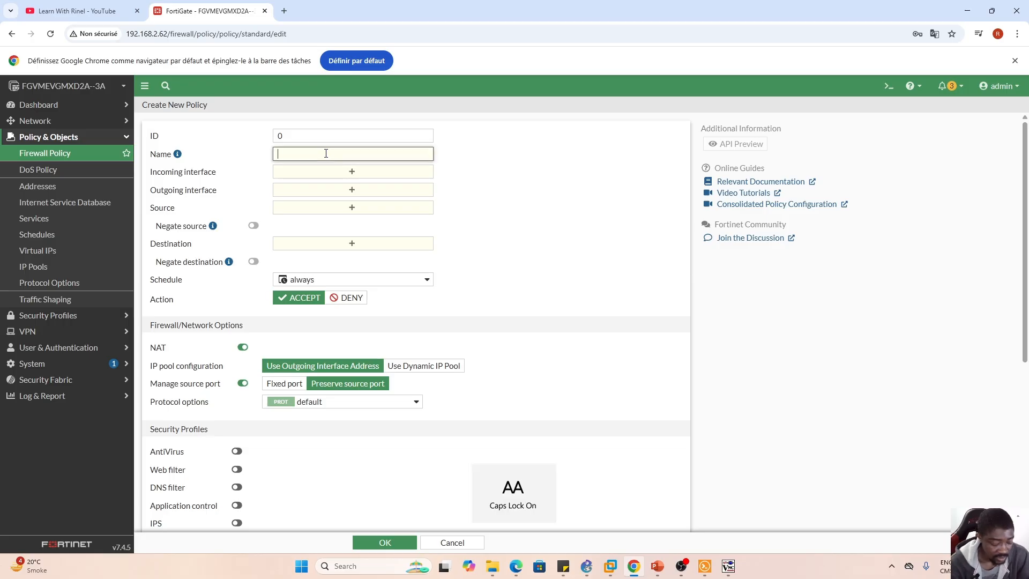
pyautogui.write('F')
pyautogui.press('capslock')
pyautogui.write('rom-')
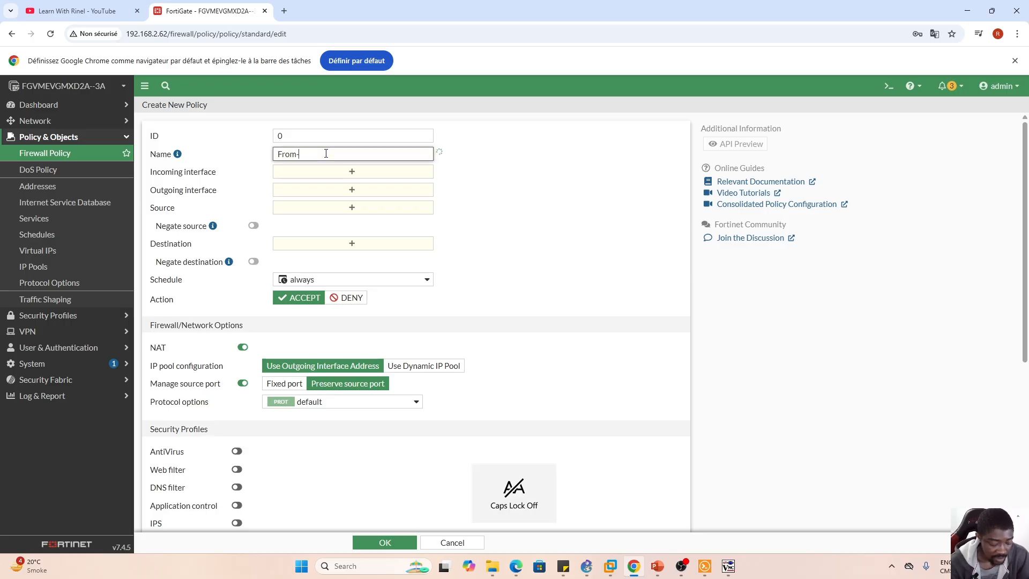
pyautogui.press('capslock')
pyautogui.write('S')
pyautogui.press('capslock')
pyautogui.write('ubnet')
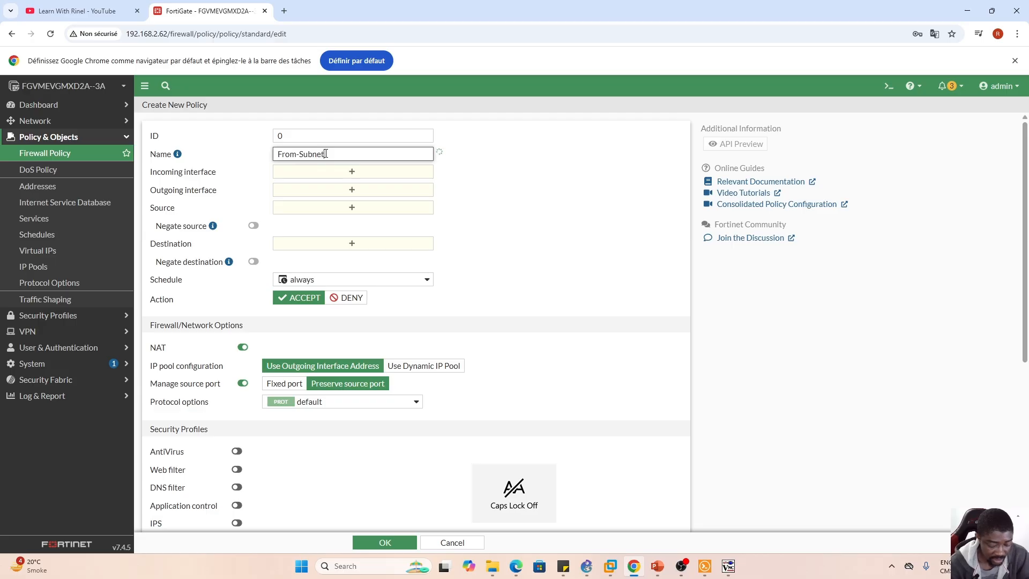
pyautogui.write('1-')
pyautogui.press('capslock')
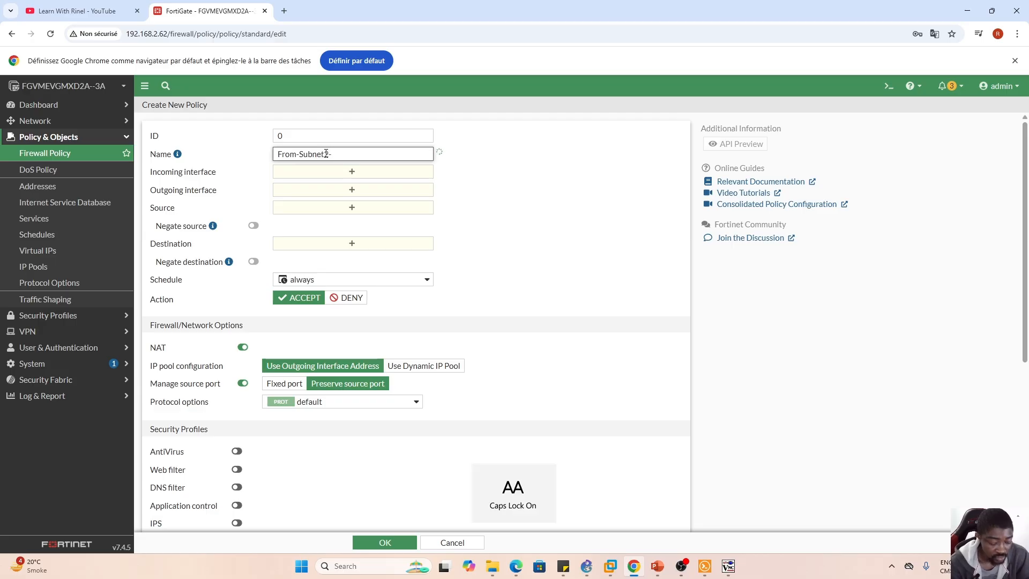
pyautogui.write('T')
pyautogui.press('capslock')
pyautogui.write('o')
pyautogui.press('capslock')
pyautogui.write('S')
pyautogui.press('capslock')
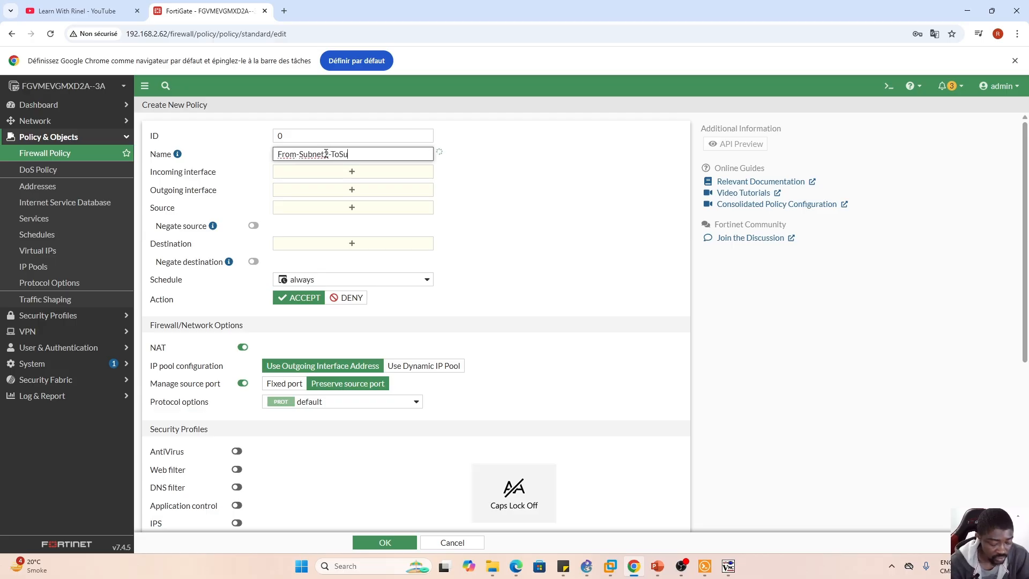
pyautogui.write('ubnet1')
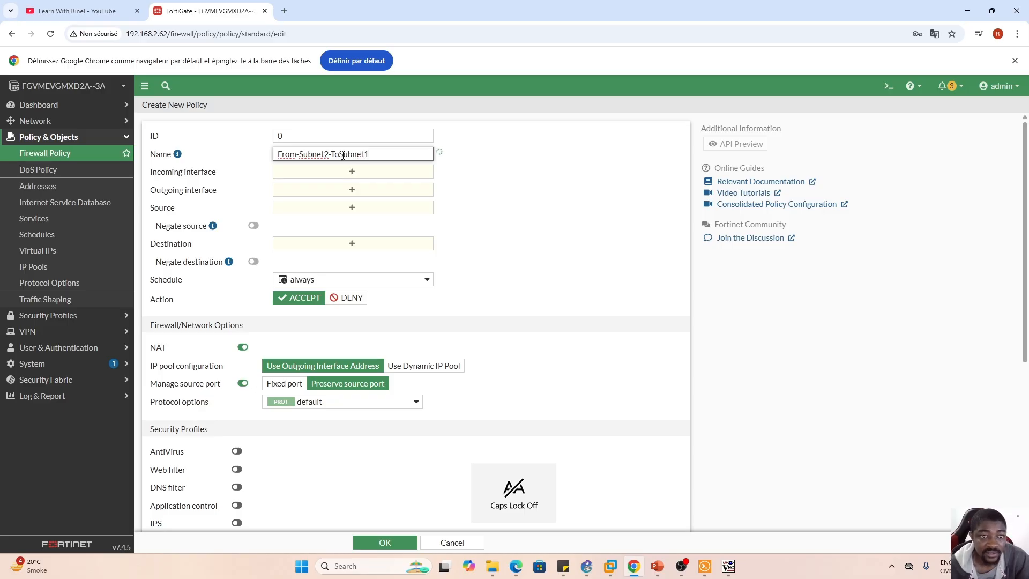
pyautogui.click(576, 169)
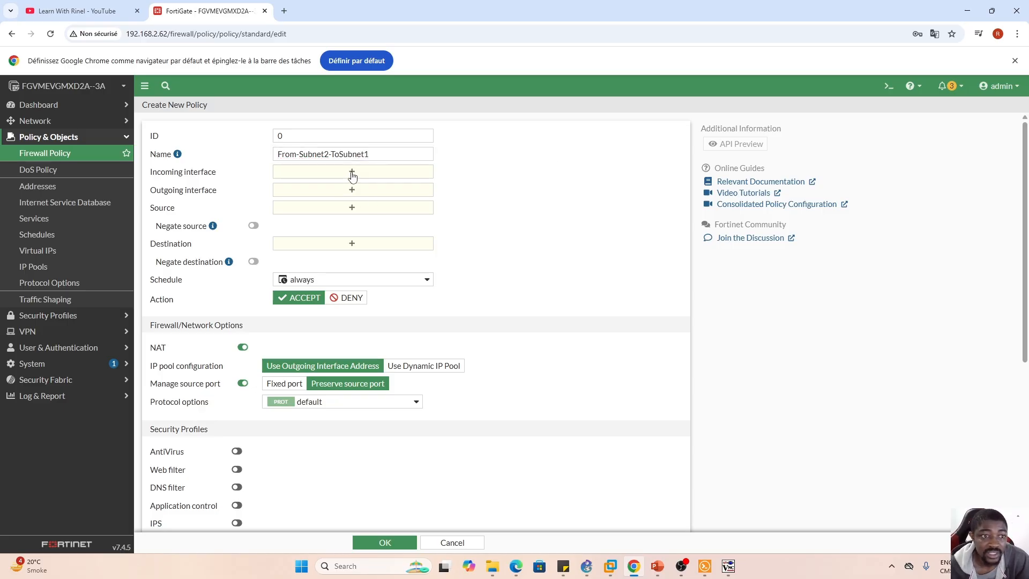
pyautogui.click(341, 155)
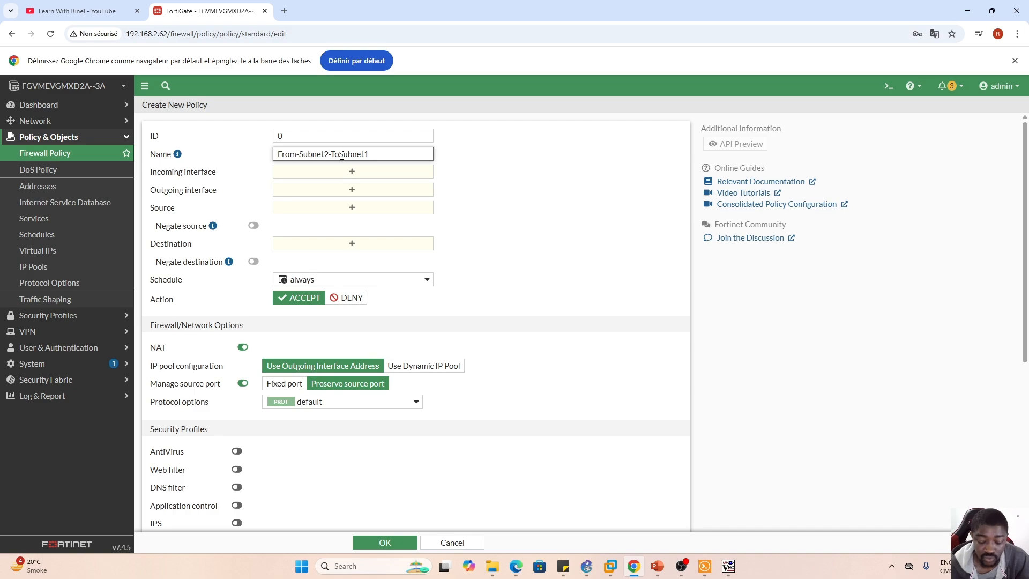
pyautogui.click(514, 172)
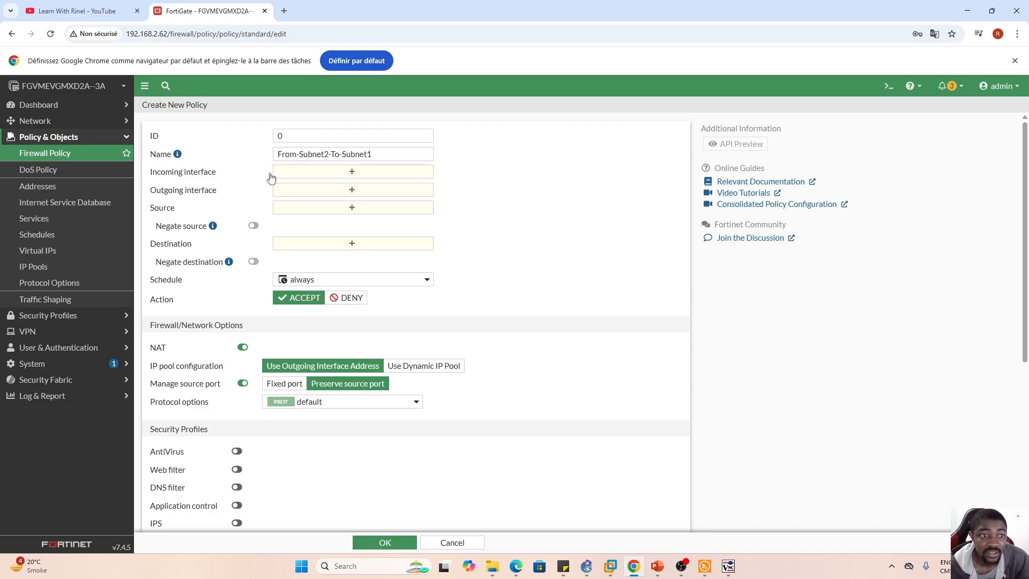
# - Set the policy's incoming interface to Subnet2 (port2) and its outgoing interface to Subnet1 (port1)
pyautogui.click(352, 172)
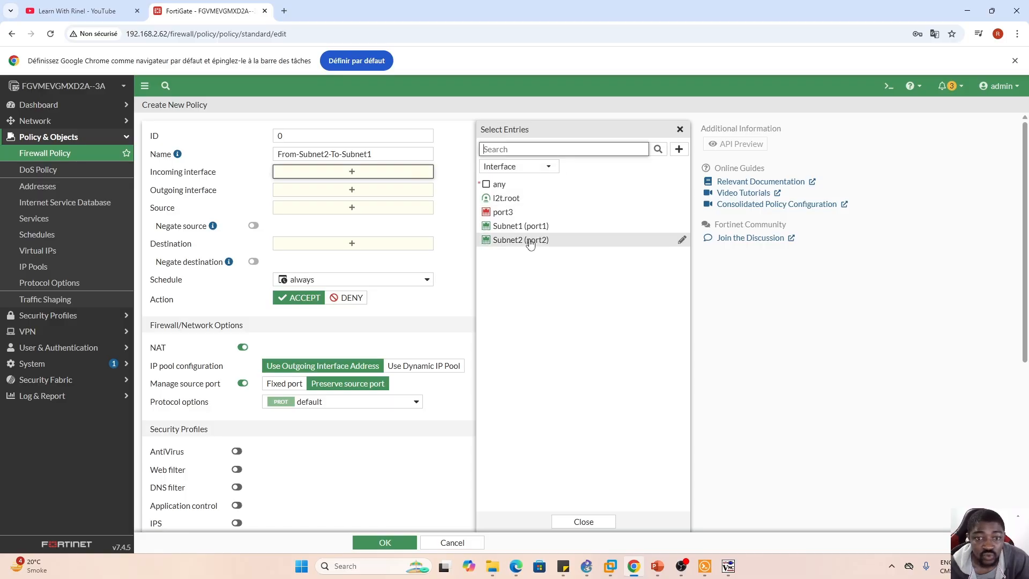
pyautogui.click(530, 245)
pyautogui.click(583, 522)
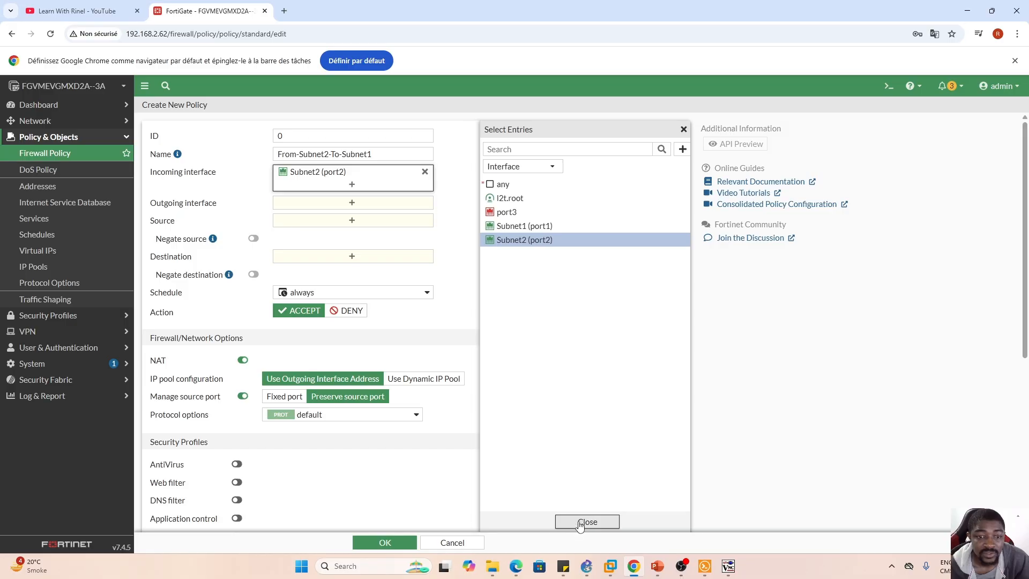
pyautogui.click(351, 206)
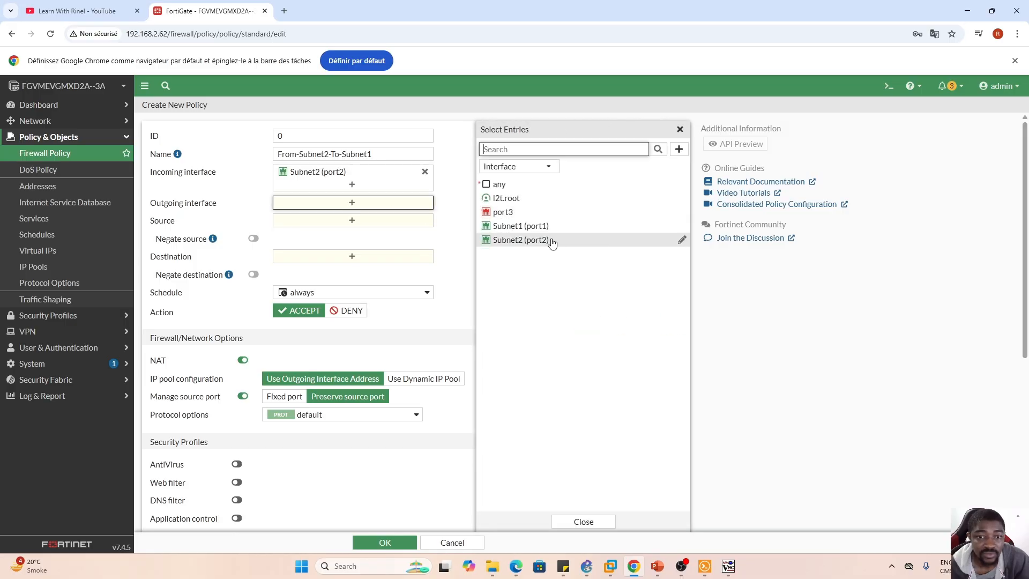
pyautogui.click(524, 225)
pyautogui.click(583, 521)
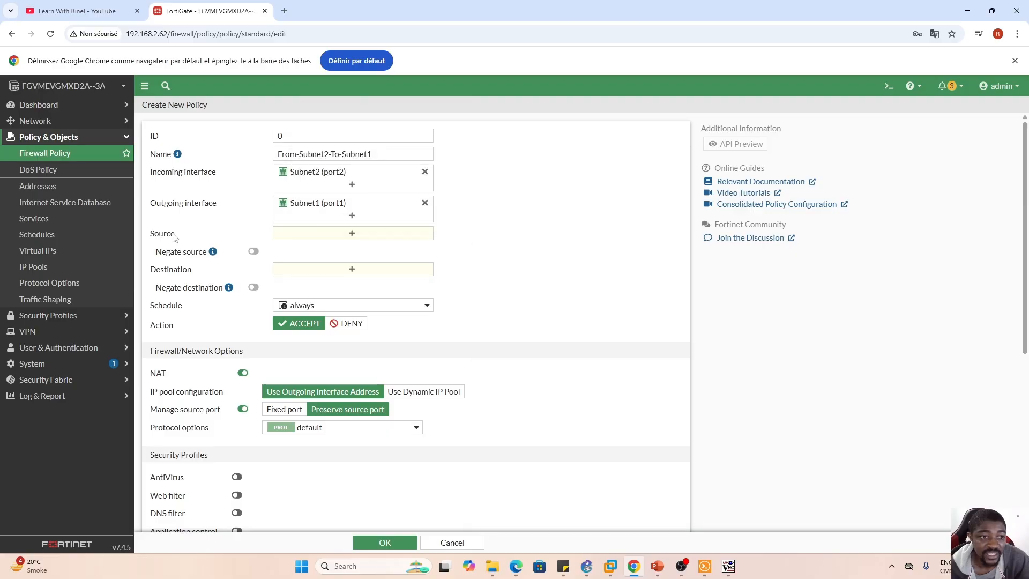
# - Start a new address object for the policy's source, named Subnet2 and of type Subnet
pyautogui.click(352, 235)
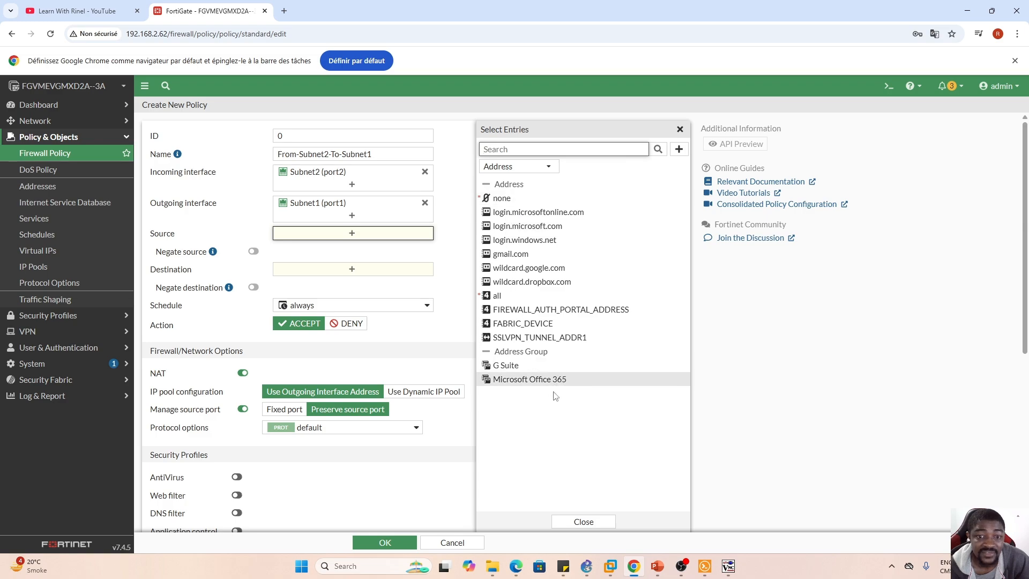
pyautogui.click(679, 149)
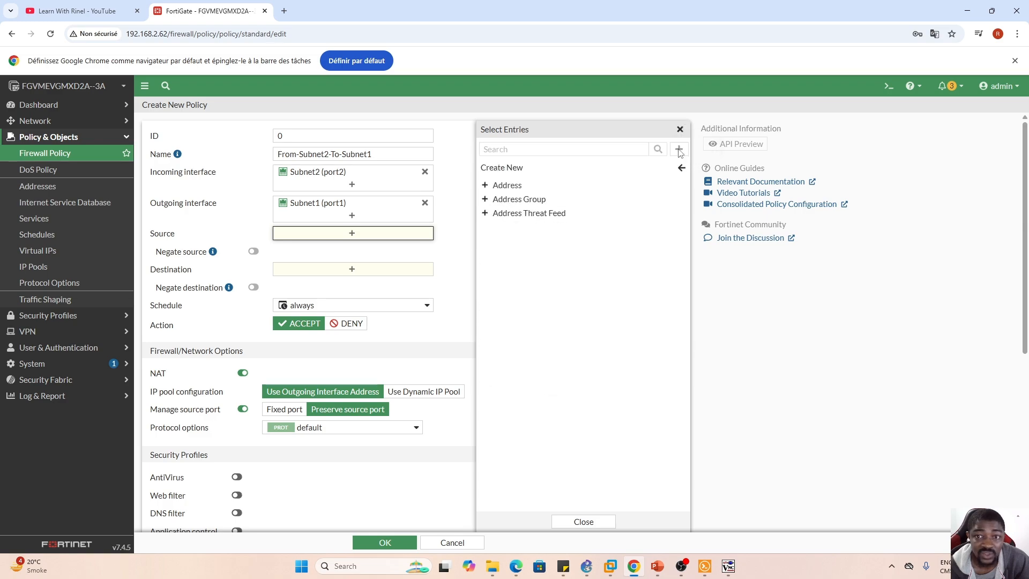
pyautogui.click(485, 186)
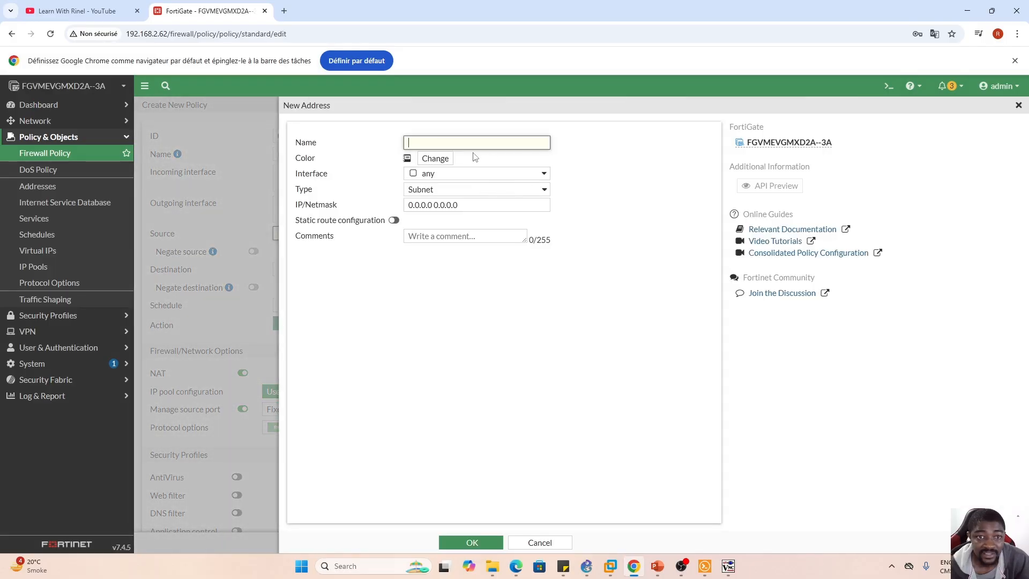
pyautogui.press('capslock')
pyautogui.write('S')
pyautogui.press('capslock')
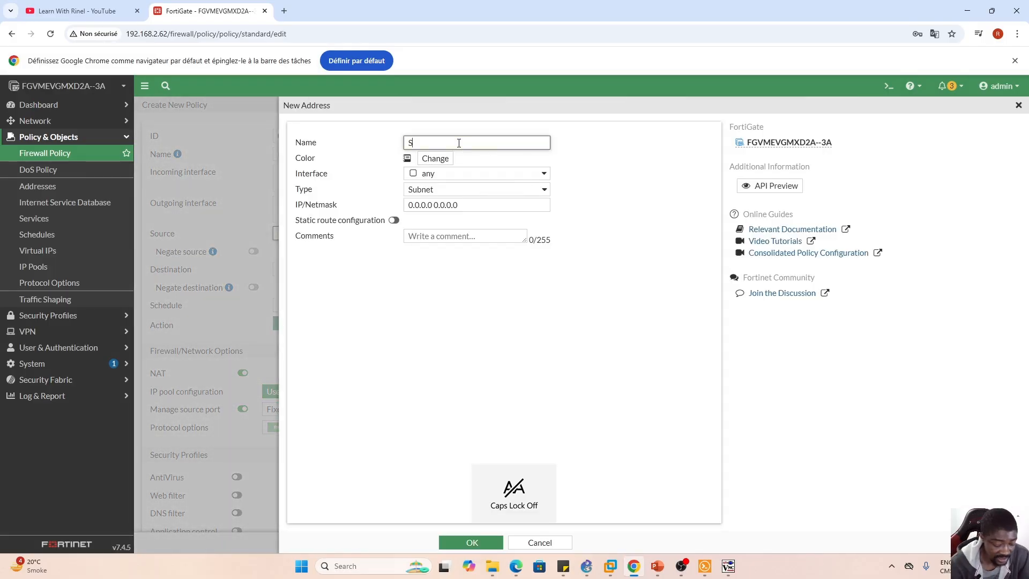
pyautogui.write('ubnet2')
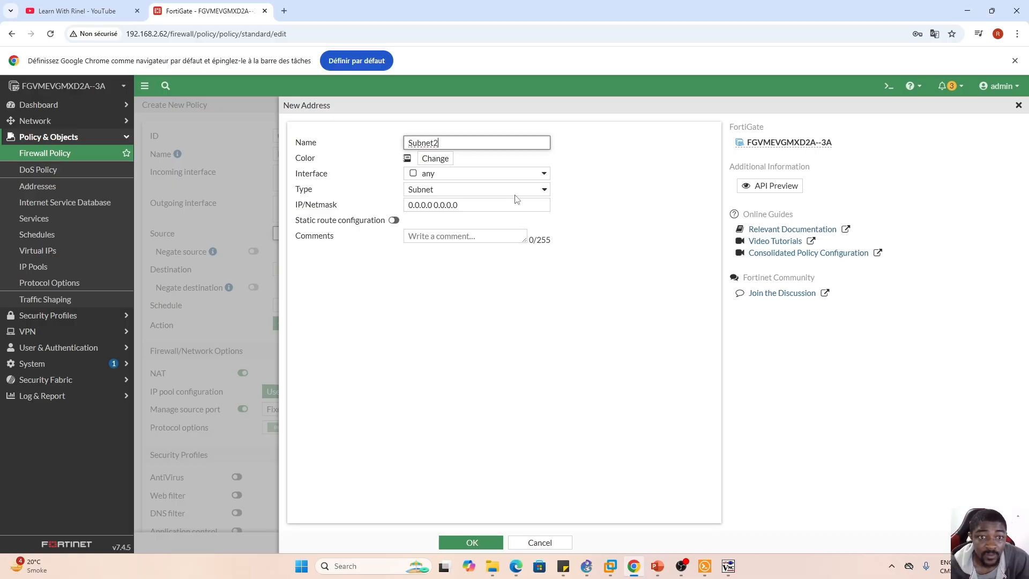
pyautogui.click(544, 190)
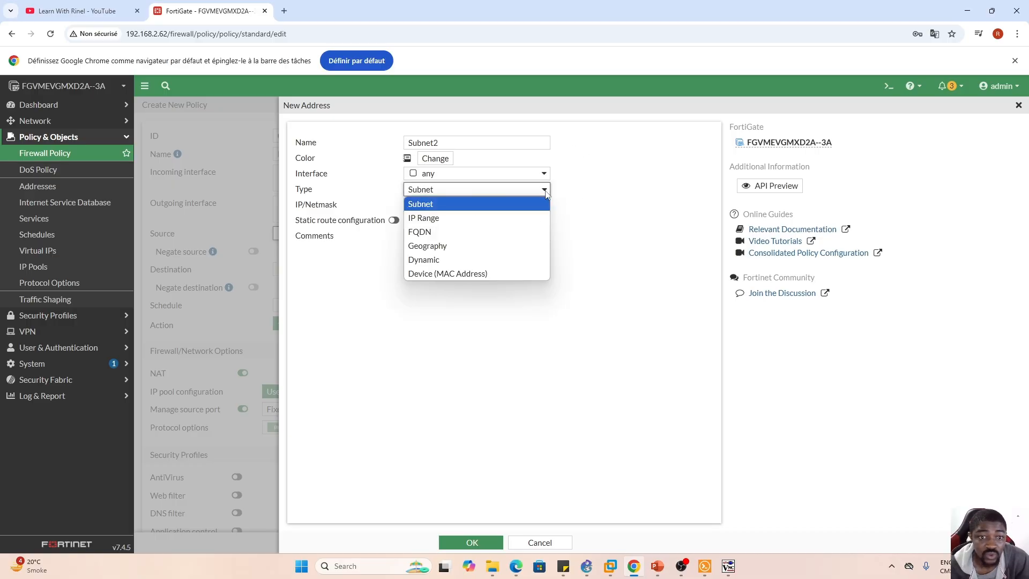
pyautogui.click(530, 203)
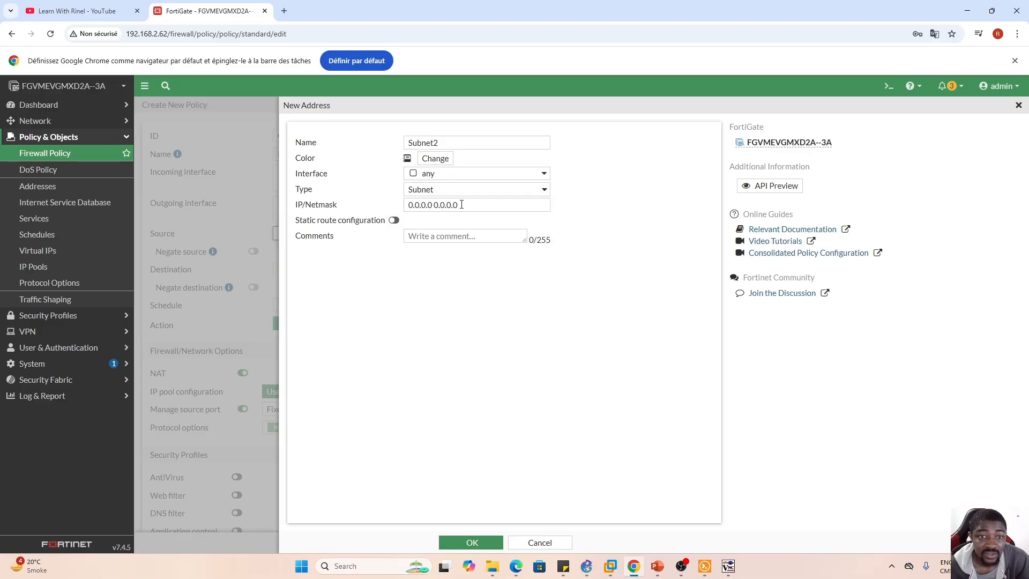
# - Set the Subnet2 address's IP/netmask to 172.16.10.0/24, then save it and select it as the policy's source
pyautogui.moveTo(462, 204); pyautogui.dragTo(419, 204)
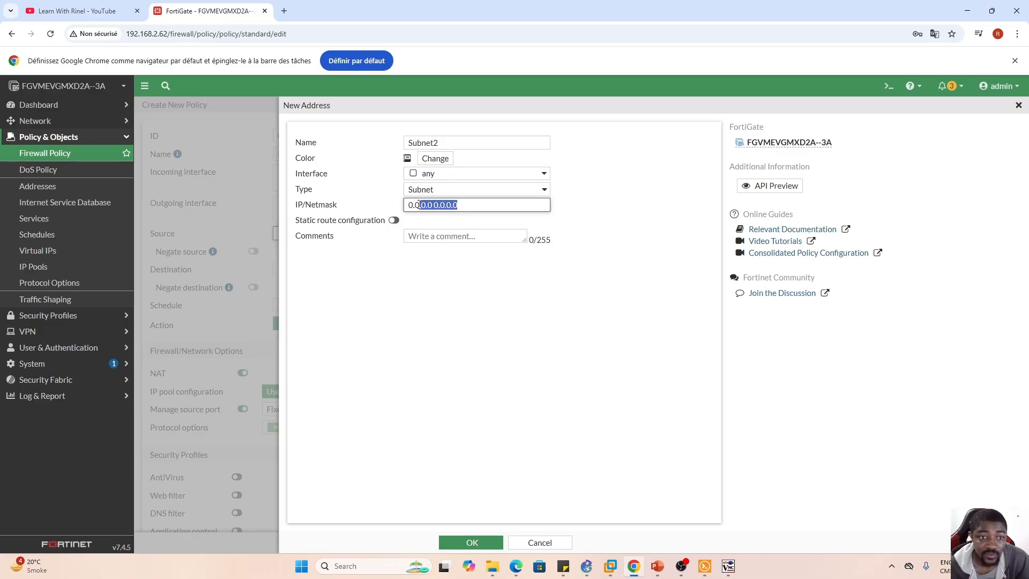
pyautogui.click(460, 204)
pyautogui.write('172.16.10.0/24')
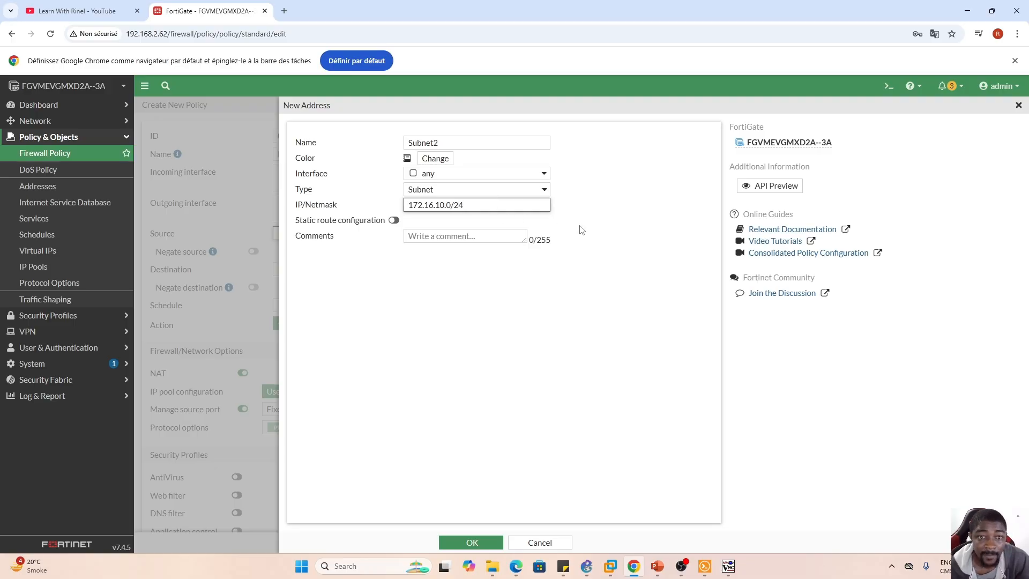
pyautogui.click(648, 229)
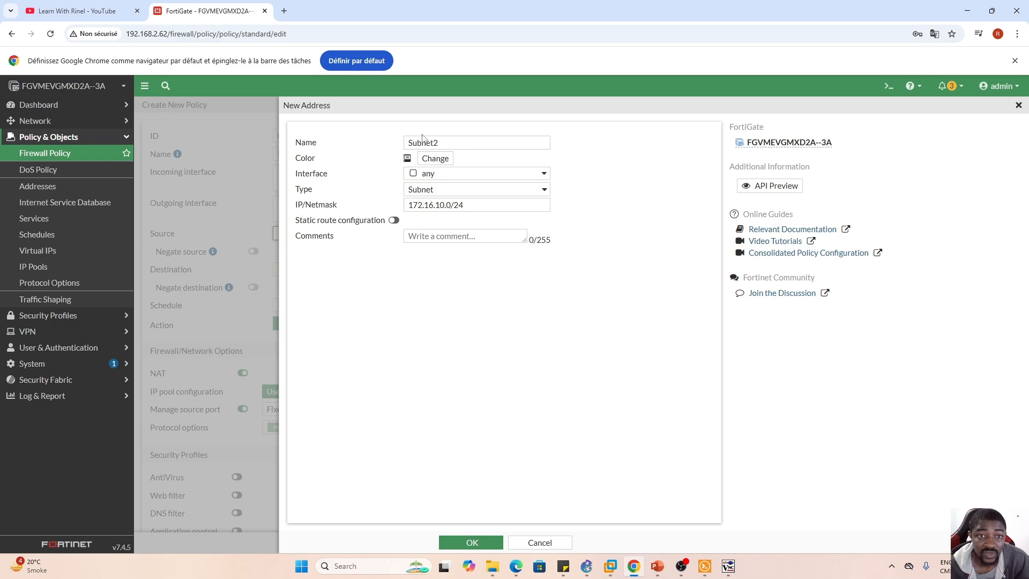
pyautogui.click(469, 541)
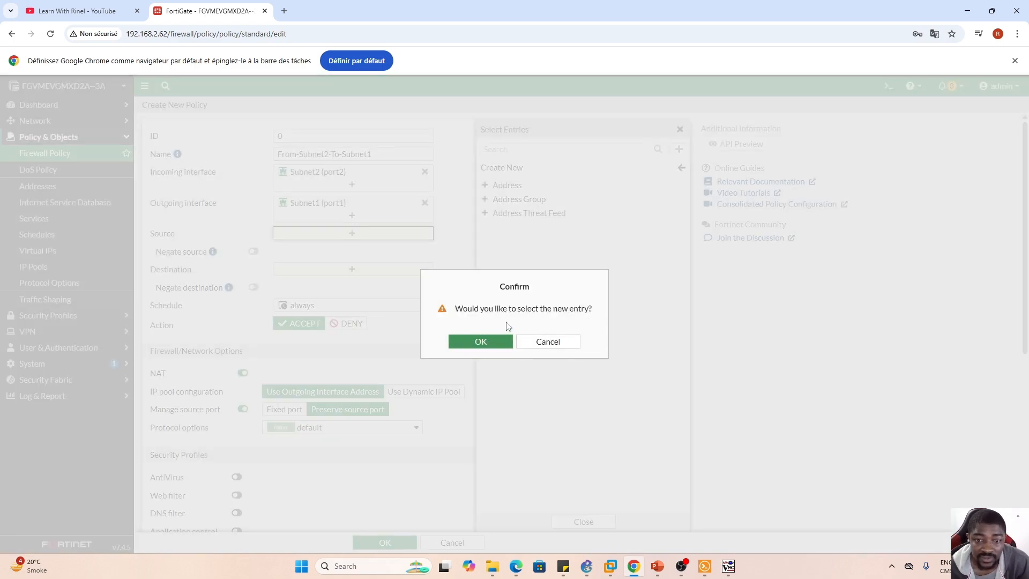
pyautogui.click(487, 343)
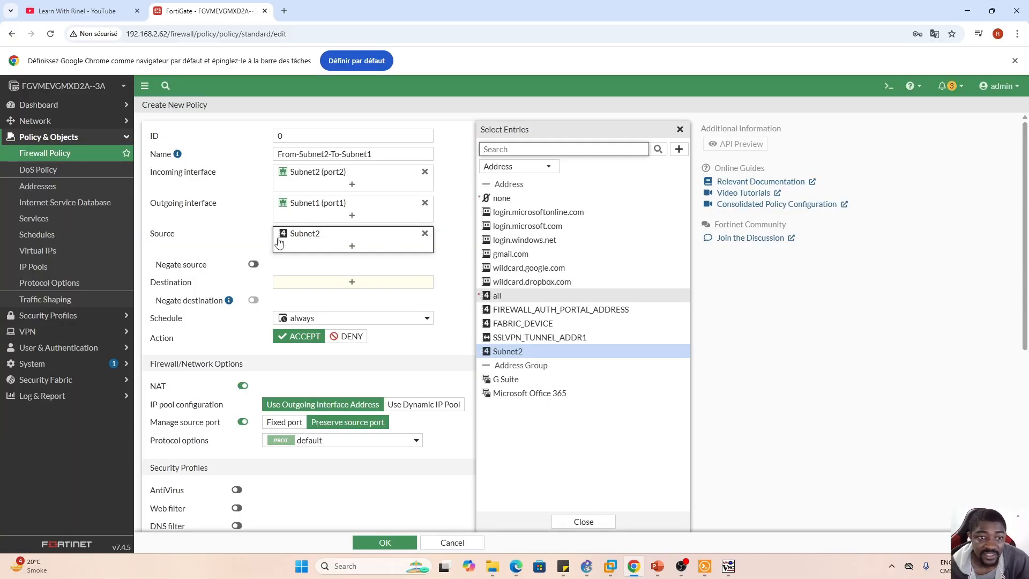
pyautogui.click(461, 278)
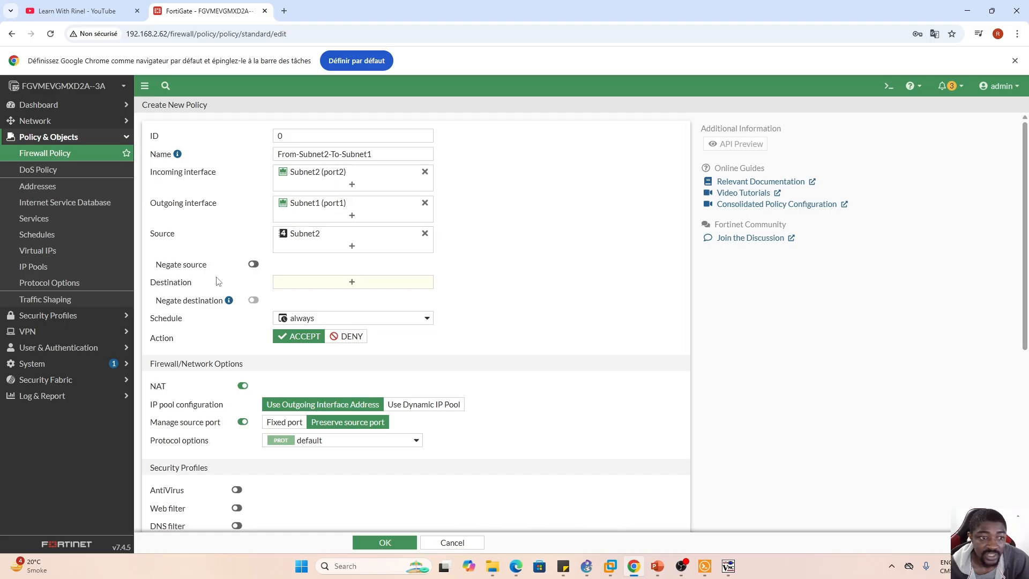
# - Start a new address object for the policy's destination, named Submet1
pyautogui.click(352, 284)
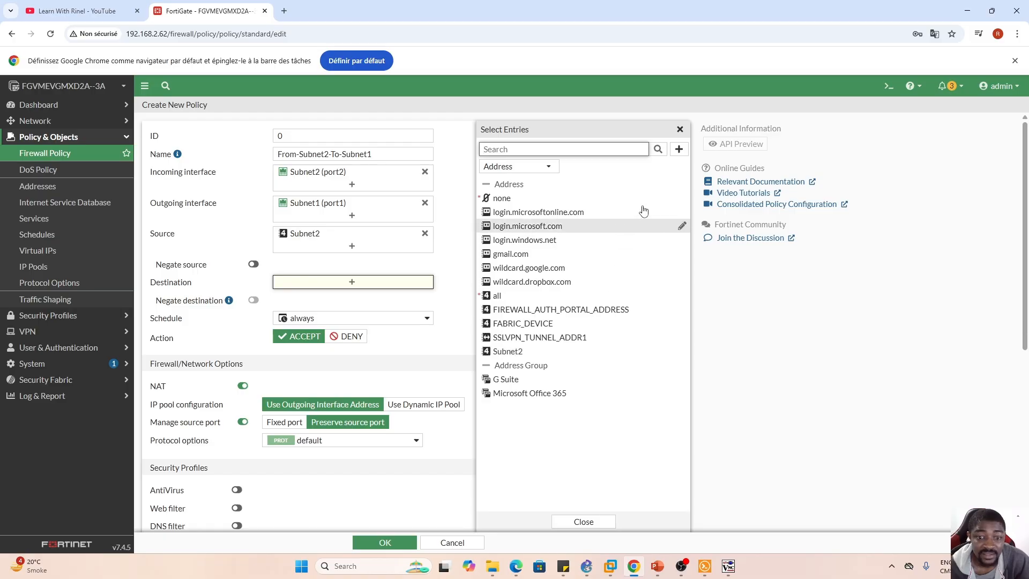
pyautogui.click(679, 151)
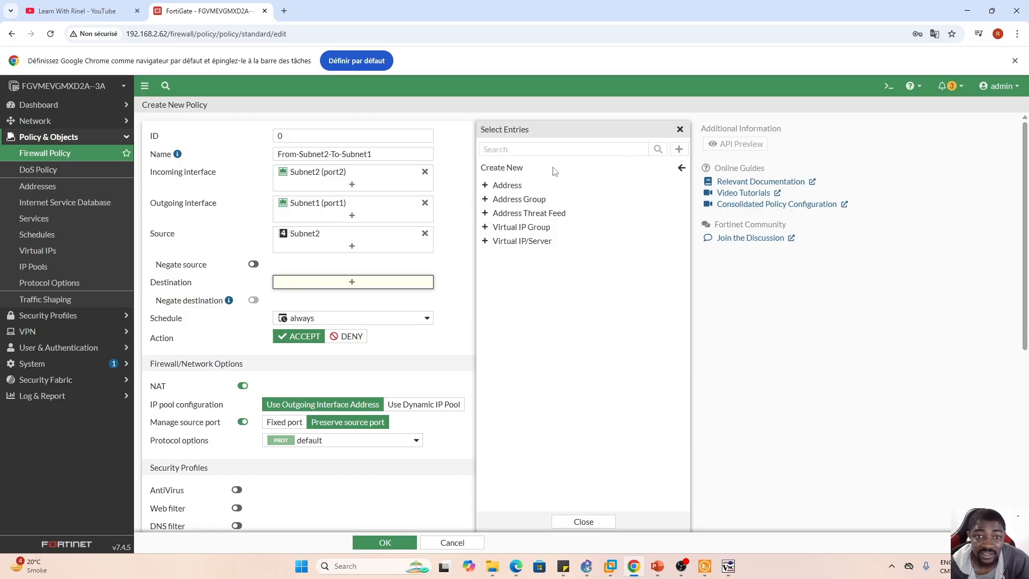
pyautogui.click(509, 186)
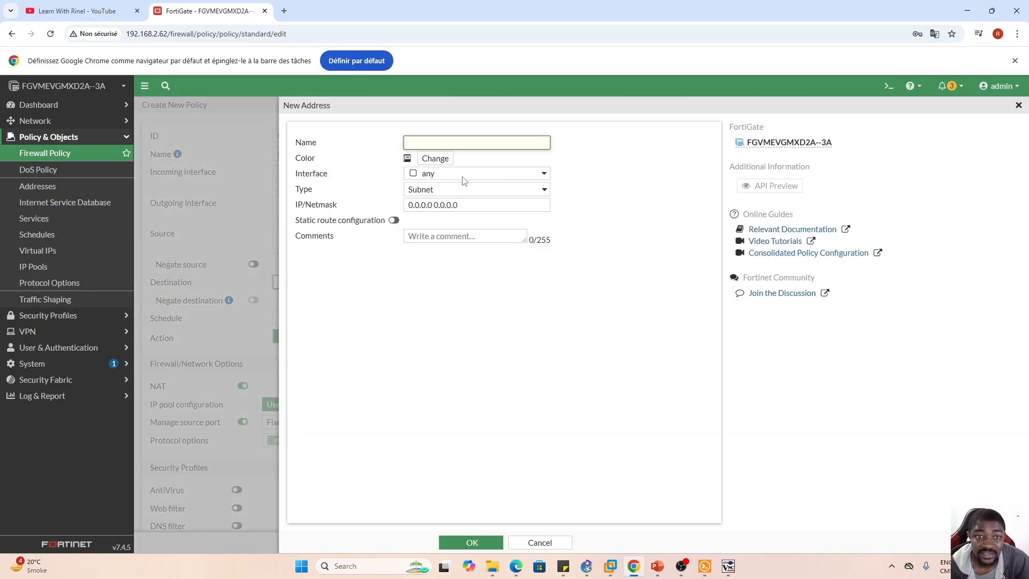
pyautogui.press('capslock')
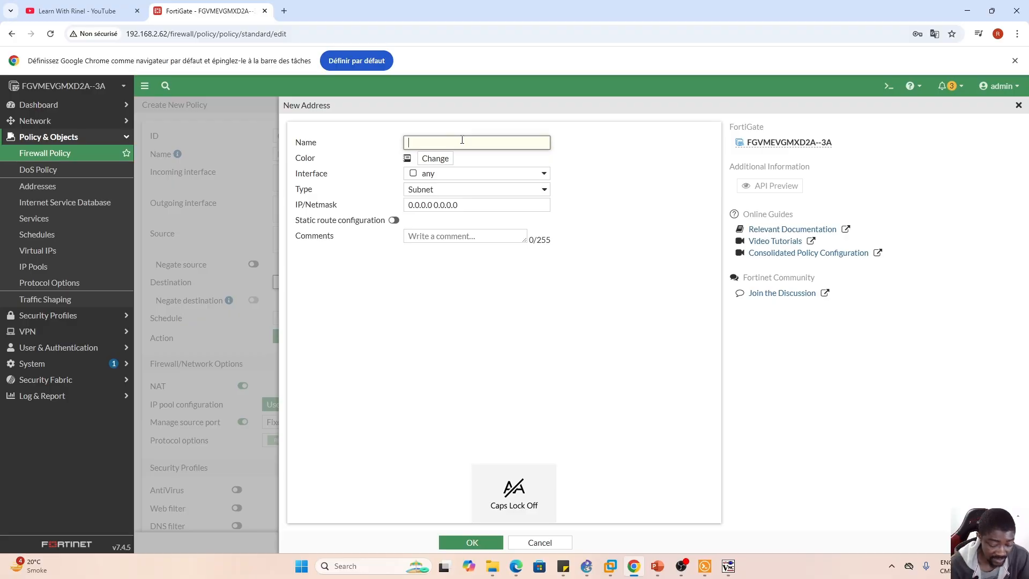
pyautogui.press('capslock')
pyautogui.write('S')
pyautogui.press('capslock')
pyautogui.write('ubmet')
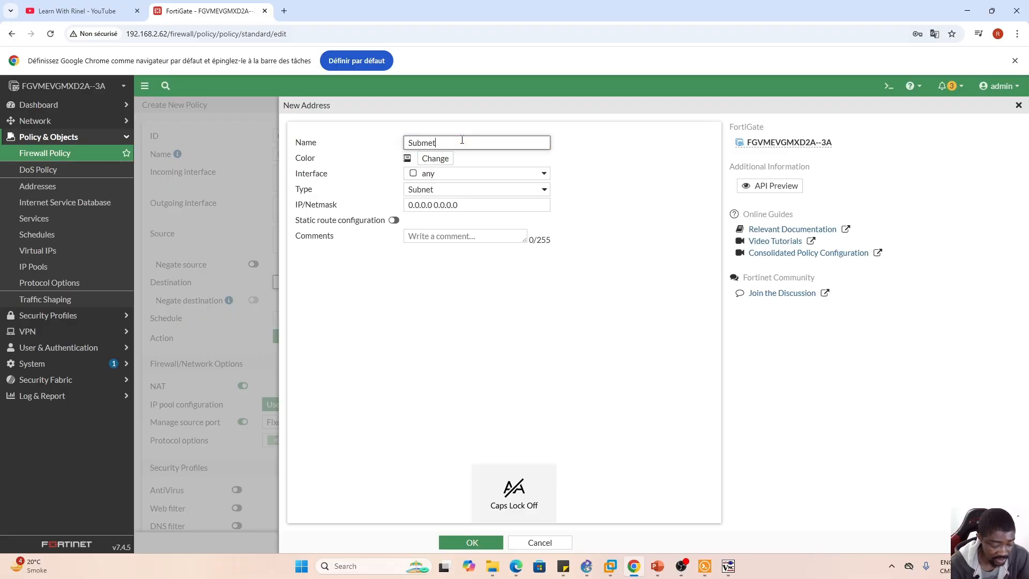
pyautogui.write('1')
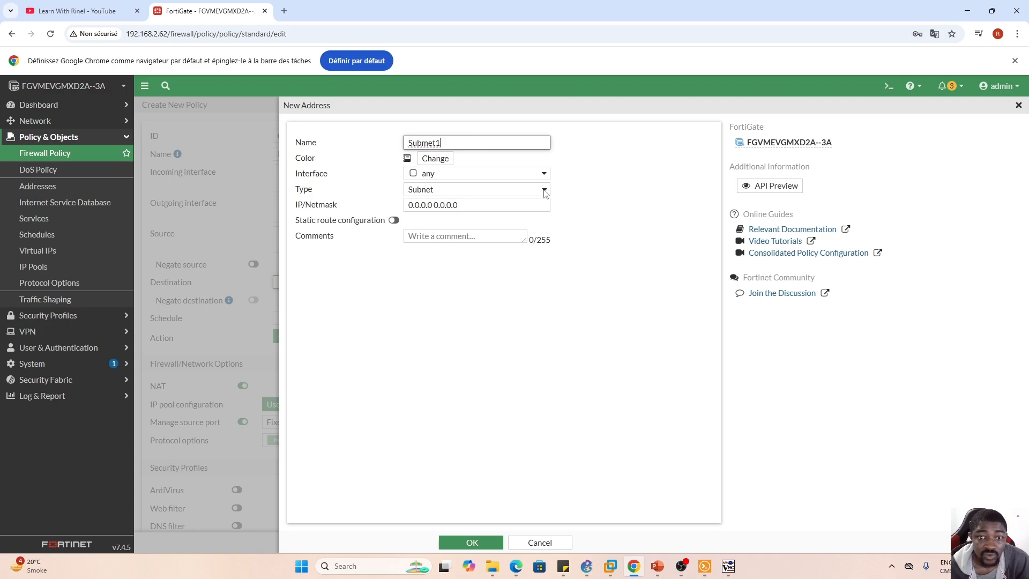
# - Set the Submet1 address's IP/netmask to 192.168.2.0/24, then save it and select it as the policy's destination
pyautogui.moveTo(528, 202); pyautogui.dragTo(391, 208)
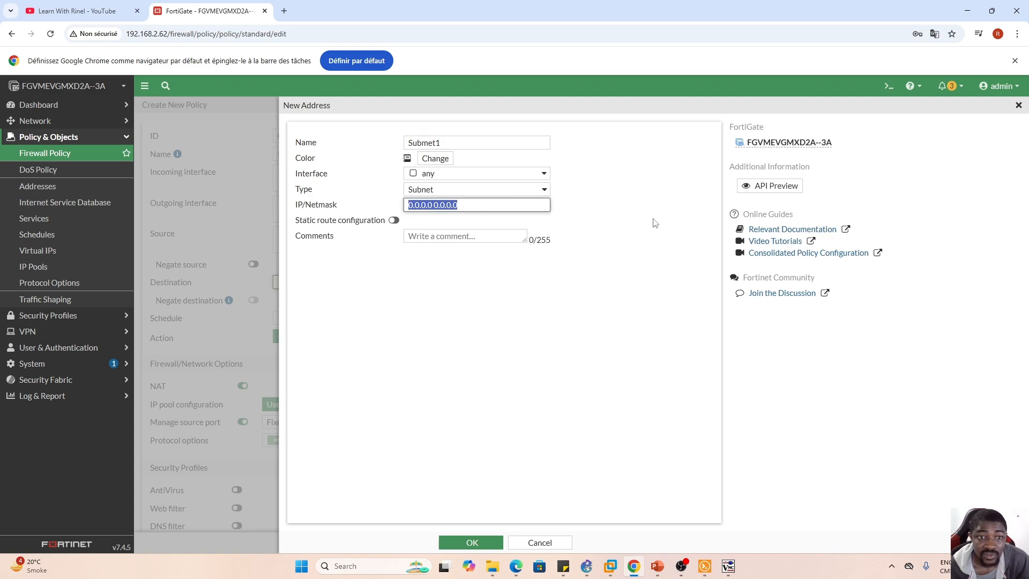
pyautogui.write('192.168.')
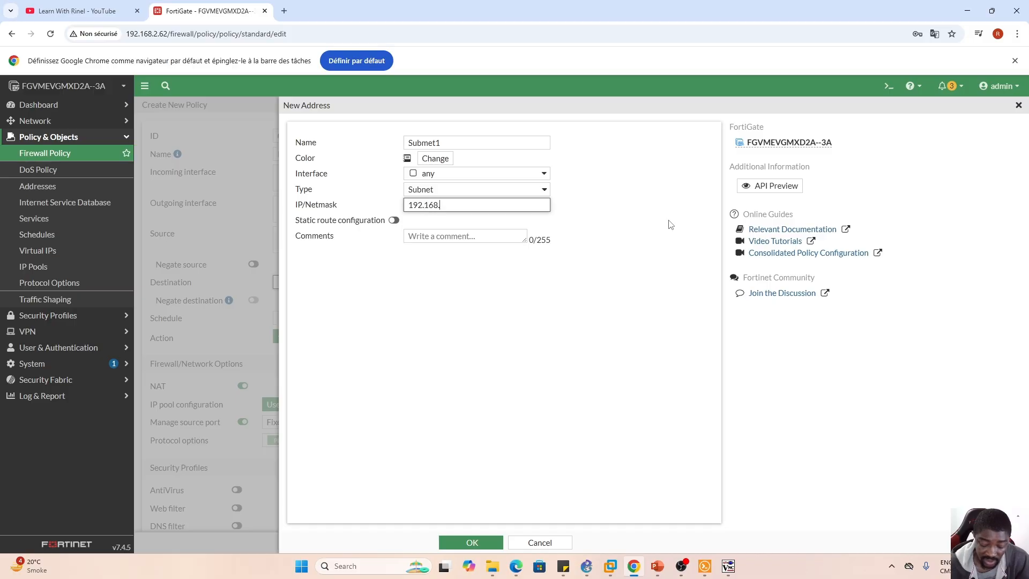
pyautogui.write('2.0/24')
pyautogui.click(626, 260)
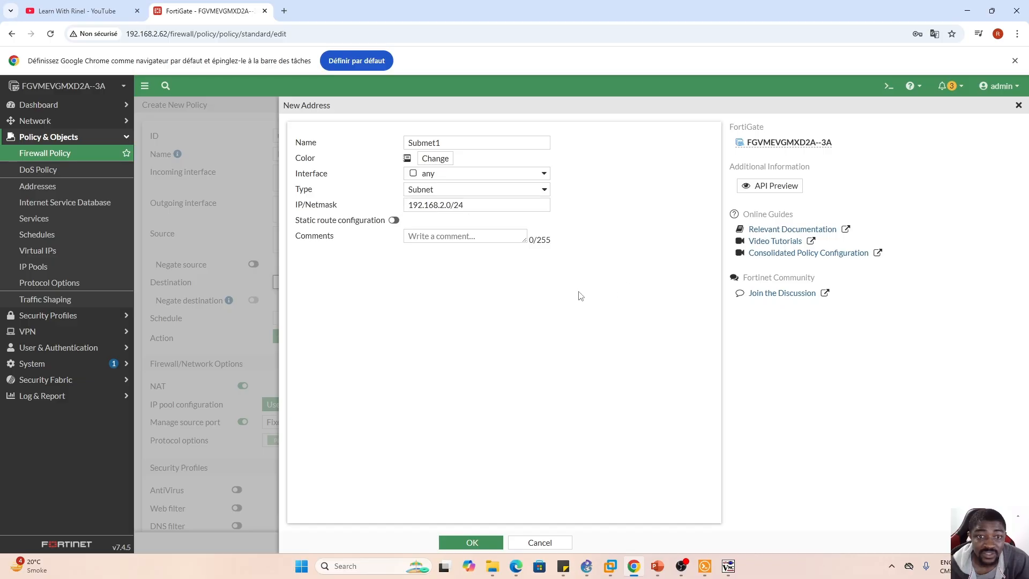
pyautogui.click(470, 543)
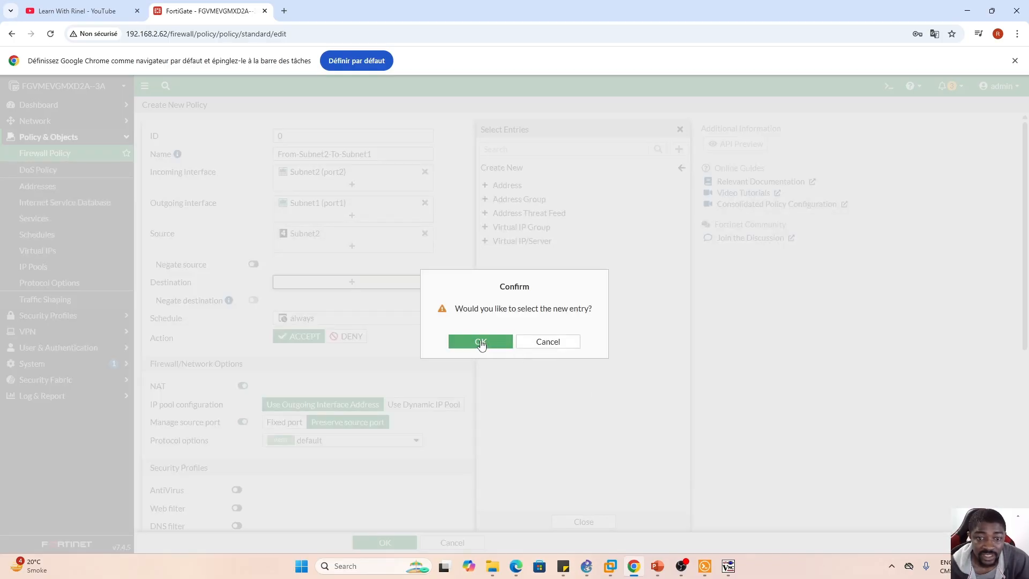
pyautogui.click(480, 342)
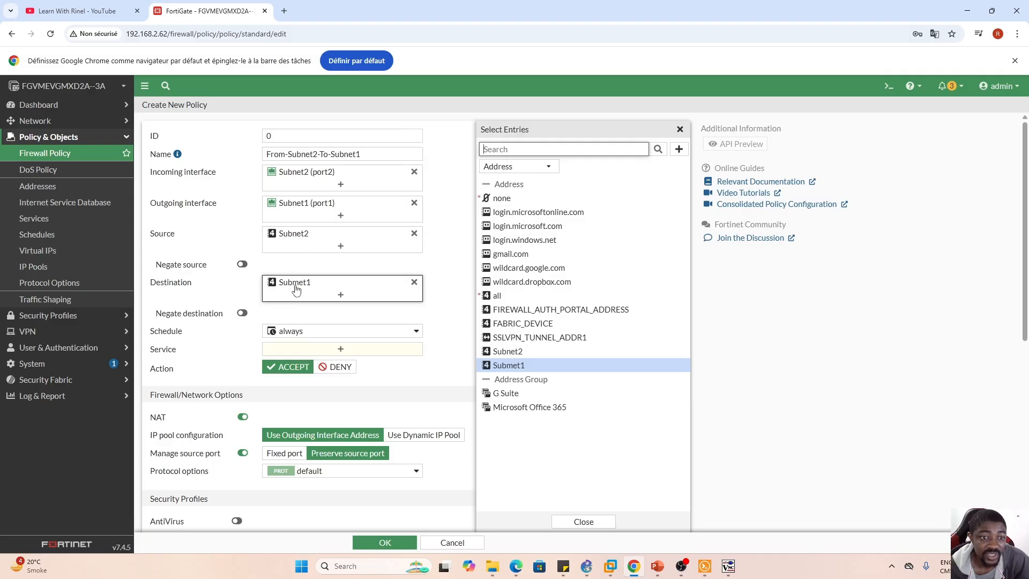
# - Set the policy's service to ALL, then save the From-Subnet2-To-Subnet1 policy
pyautogui.moveTo(295, 292)
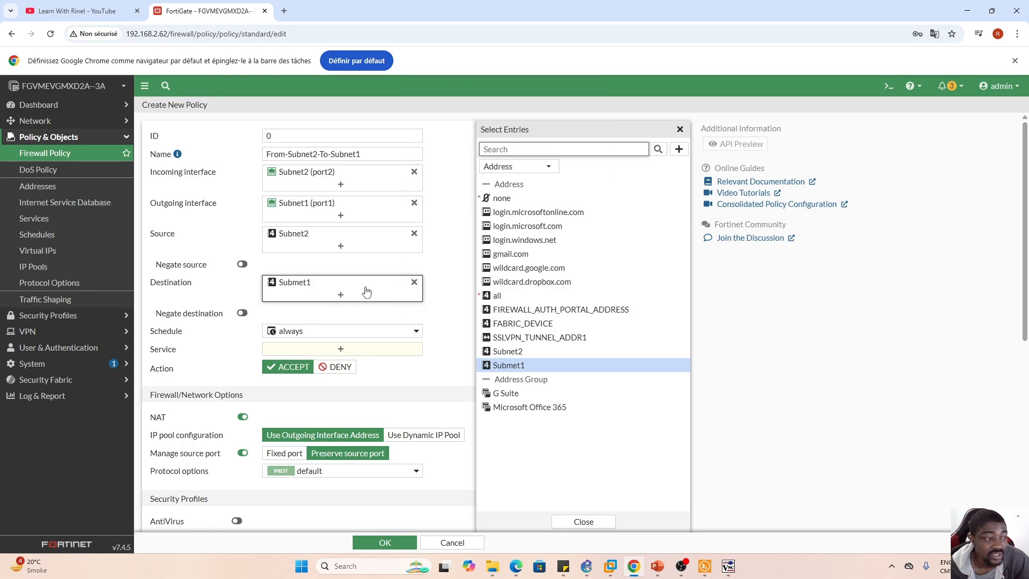
pyautogui.click(340, 350)
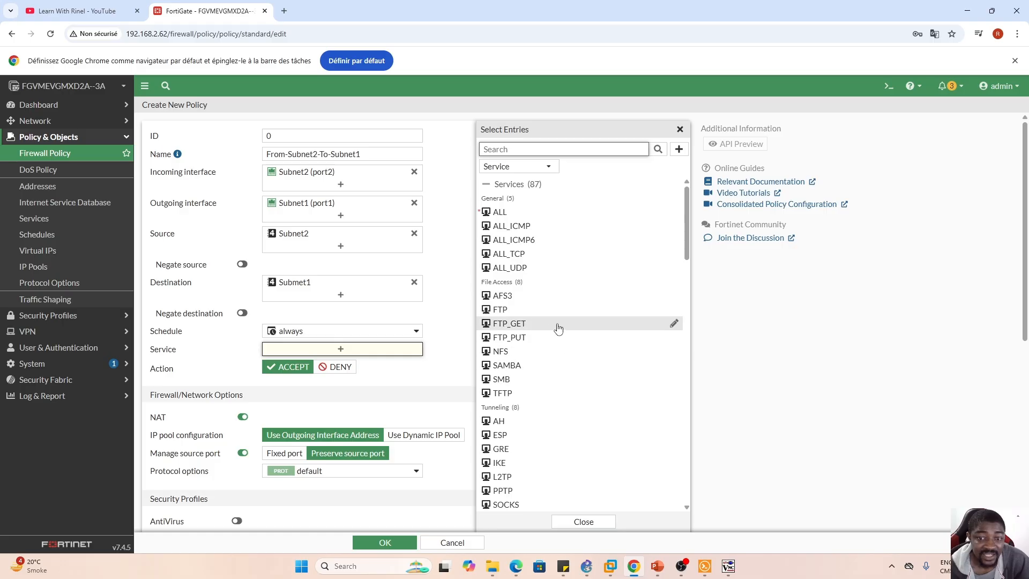
pyautogui.scroll(-10, 558, 329)
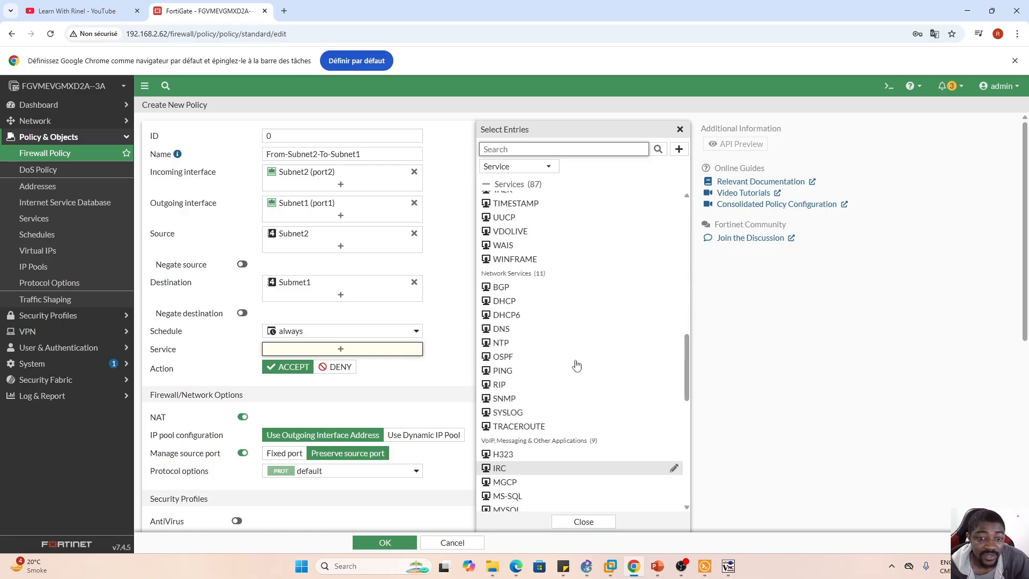
pyautogui.scroll(10, 576, 365)
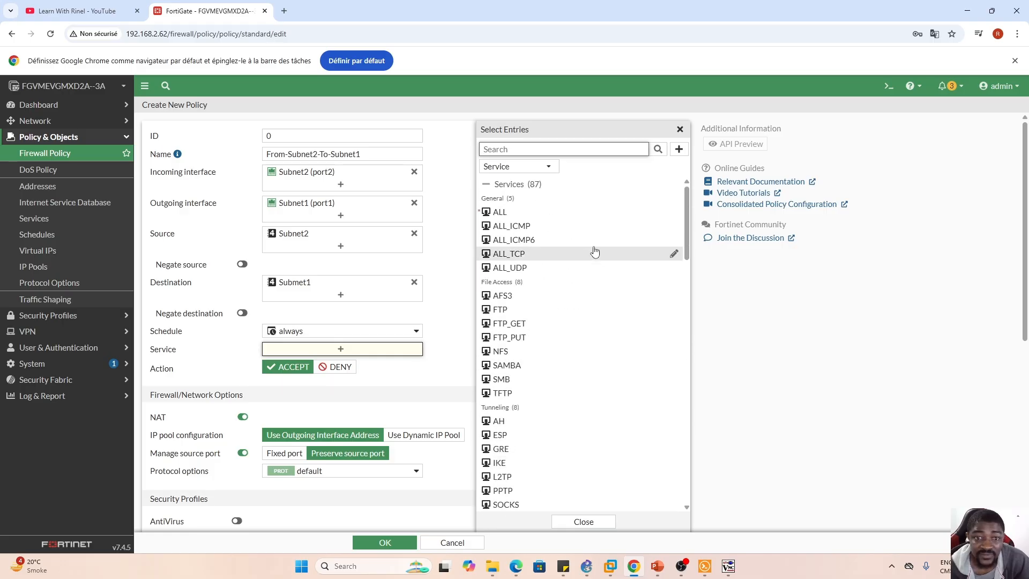
pyautogui.click(501, 214)
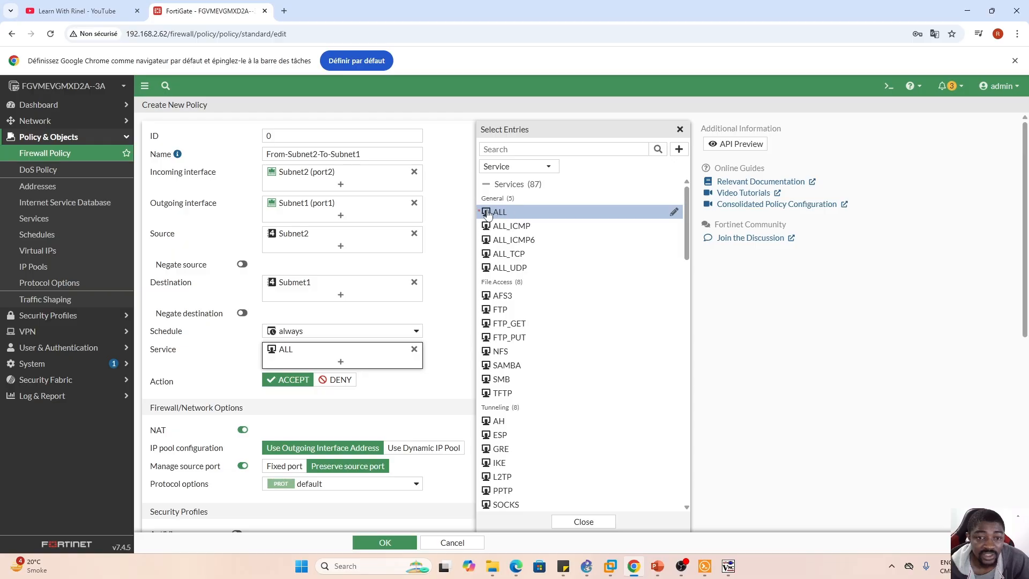
pyautogui.moveTo(498, 211)
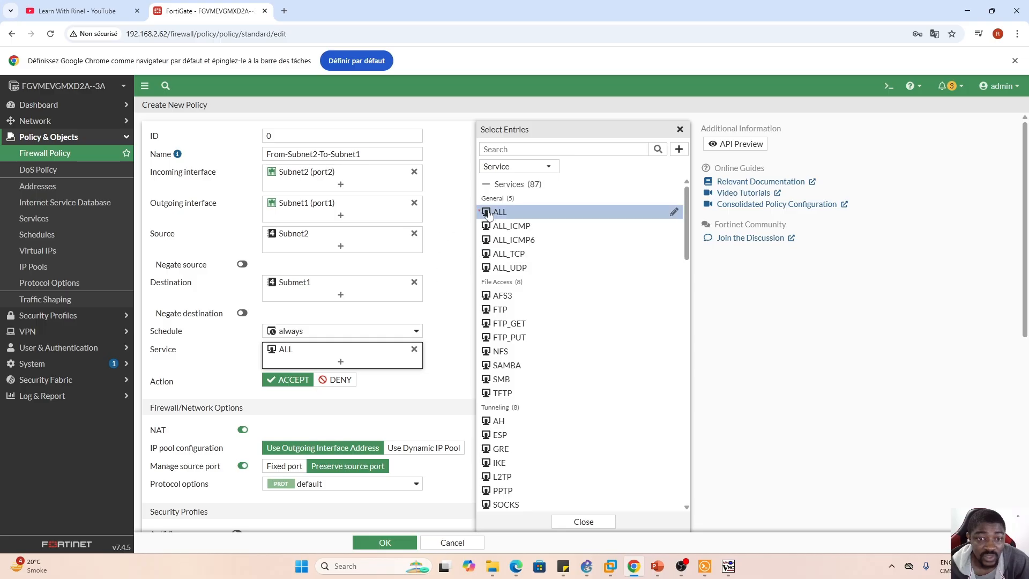
pyautogui.click(583, 522)
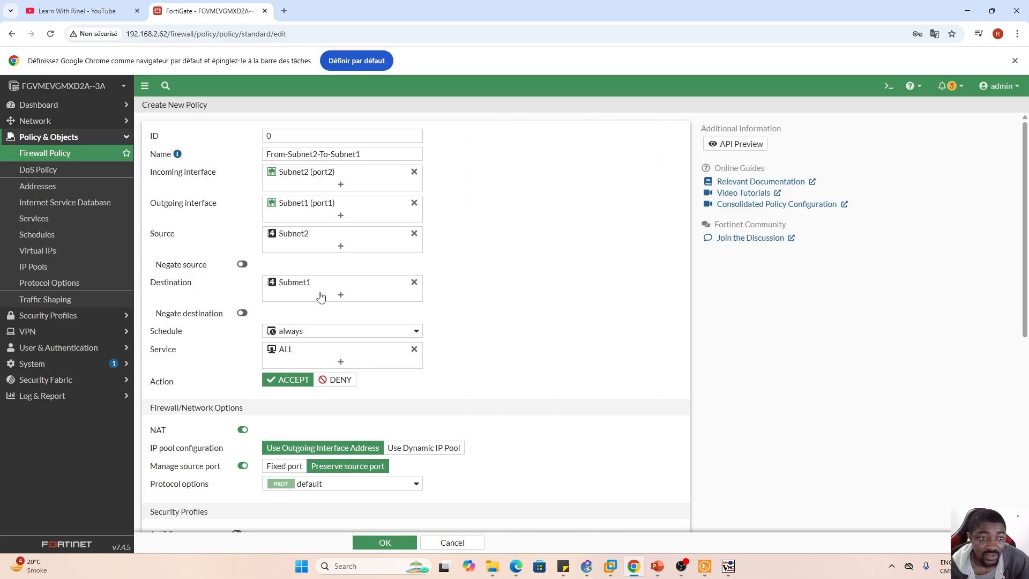
pyautogui.scroll(-5, 514, 433)
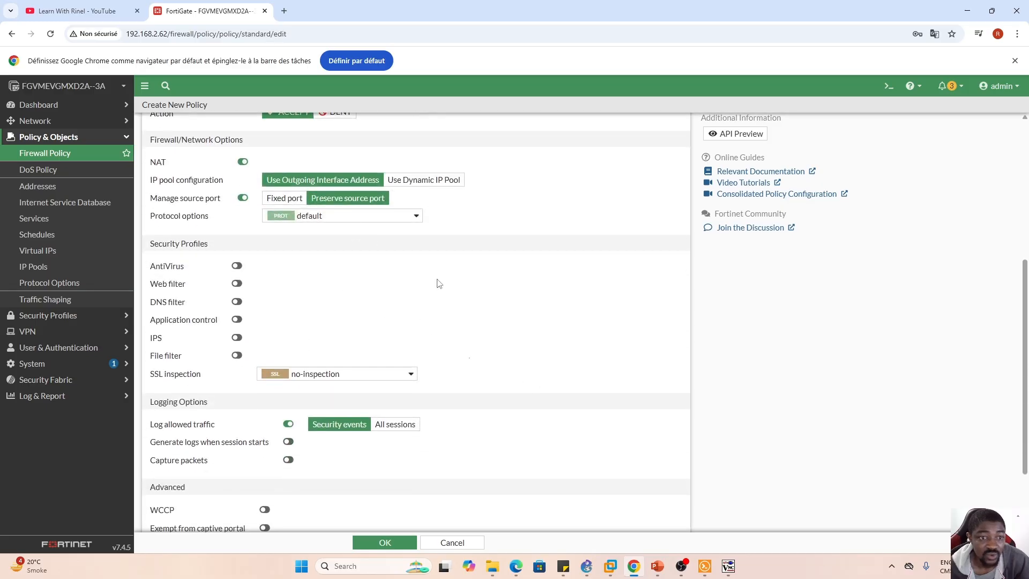
pyautogui.scroll(-1, 505, 346)
pyautogui.click(385, 543)
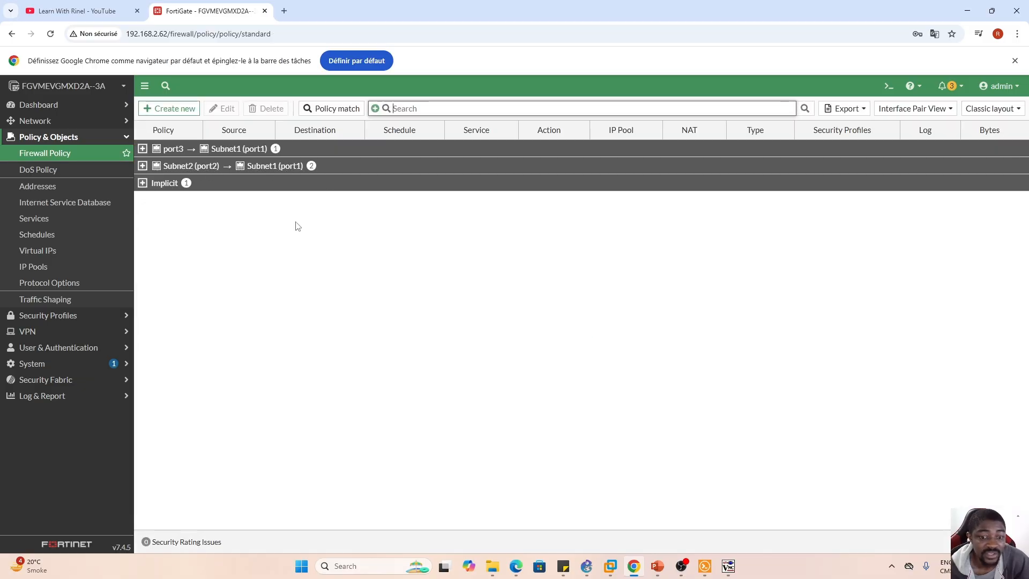
# - Switch to PC1's Solar-PuTTY console and repeat the ping to 192.168.2.68
pyautogui.click(704, 567)
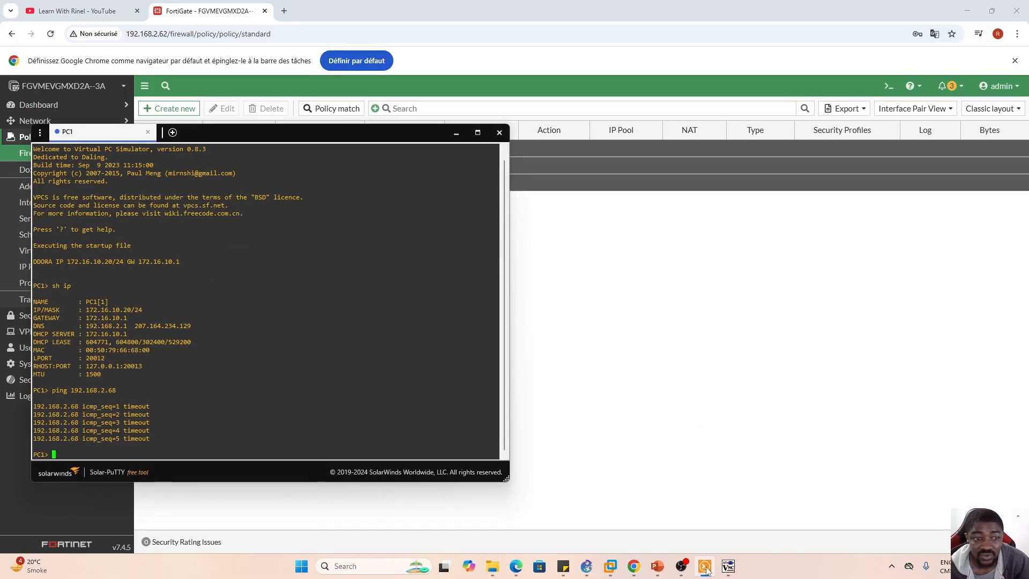
pyautogui.moveTo(220, 135); pyautogui.dragTo(465, 113)
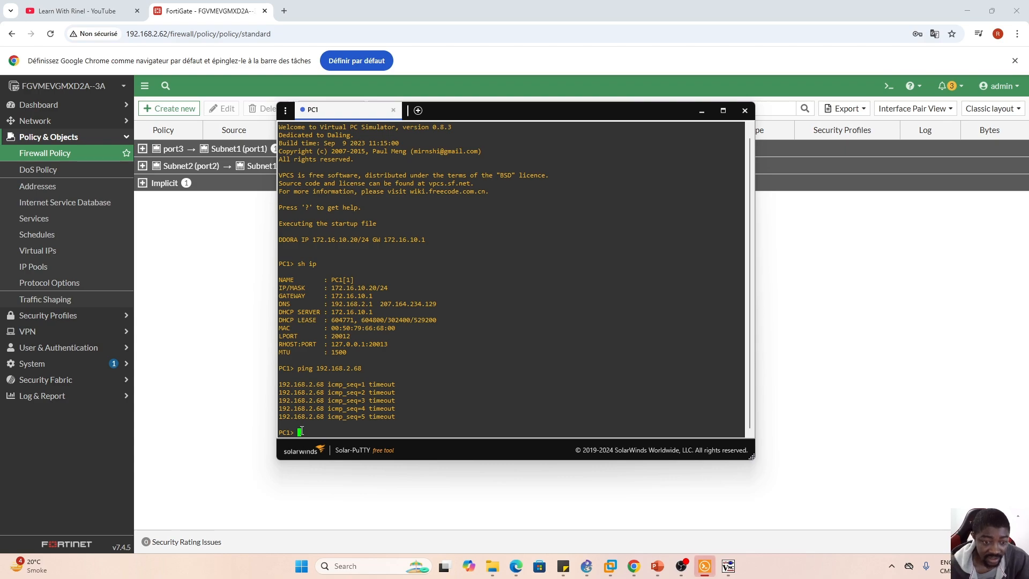
pyautogui.press('Up')
pyautogui.press('Return')
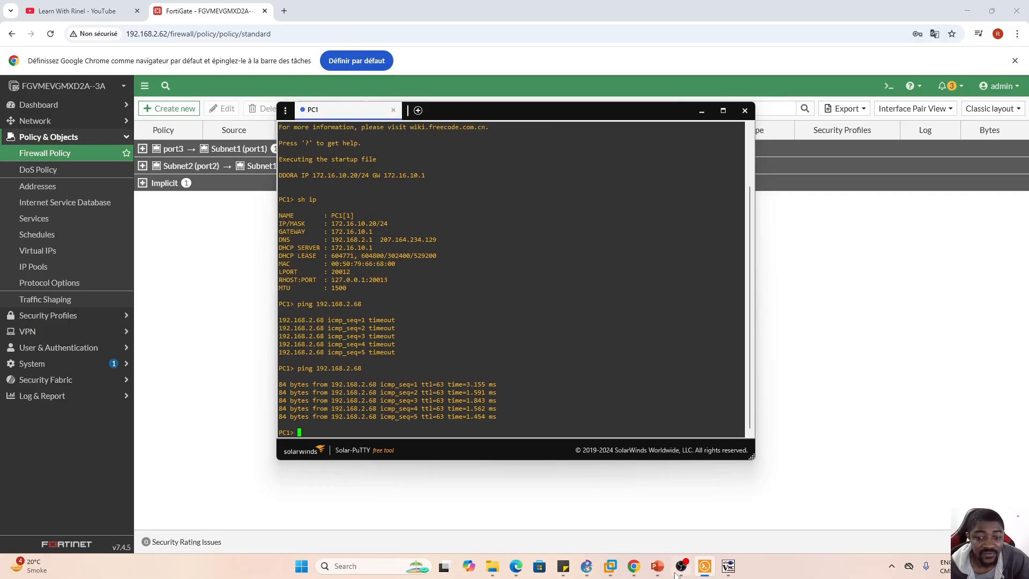
# - Switch to GNS3, open the console of the webterm node in Subnet 2, and start a new terminal there
pyautogui.click(586, 565)
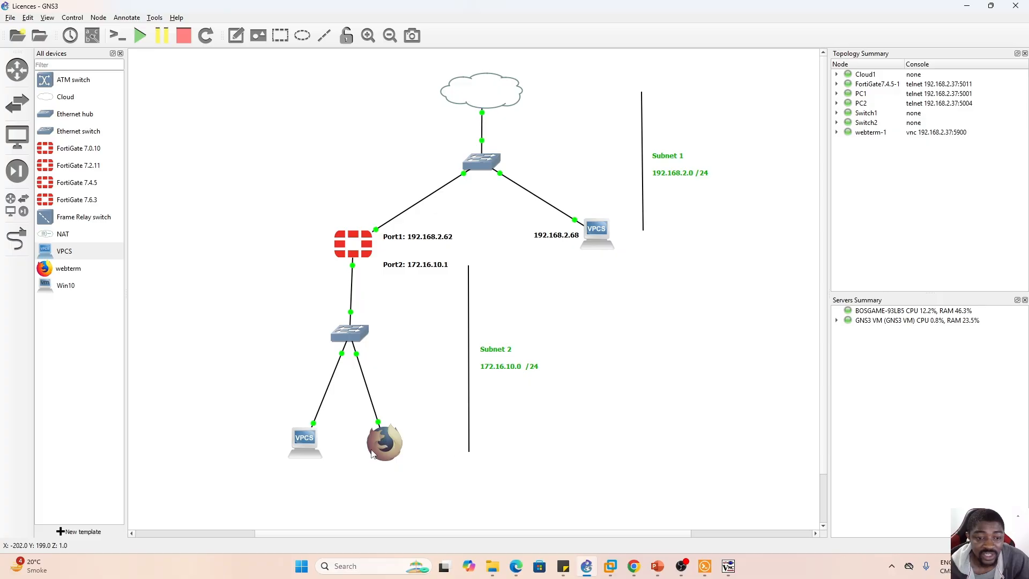
pyautogui.doubleClick(383, 443)
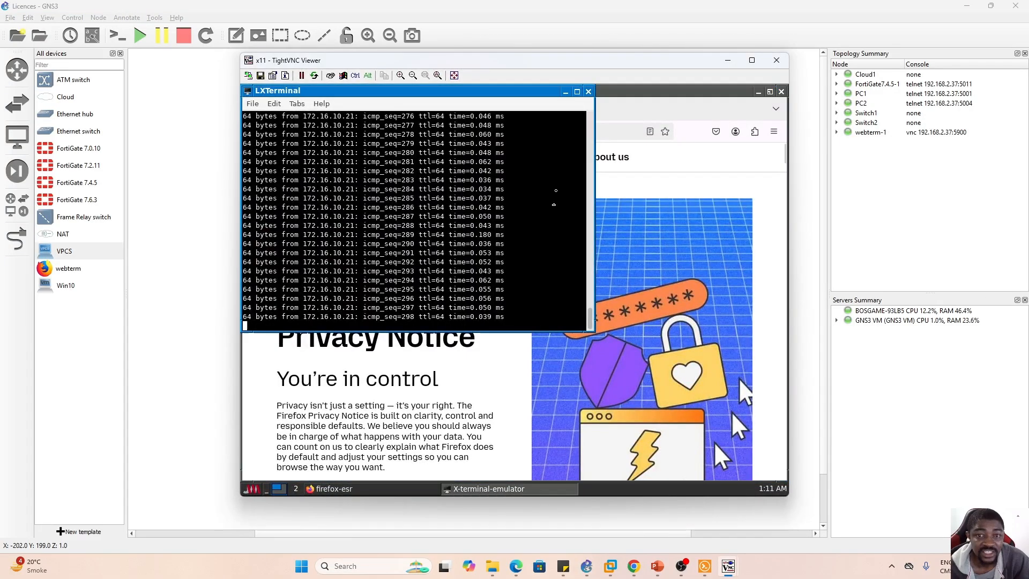
pyautogui.click(689, 194)
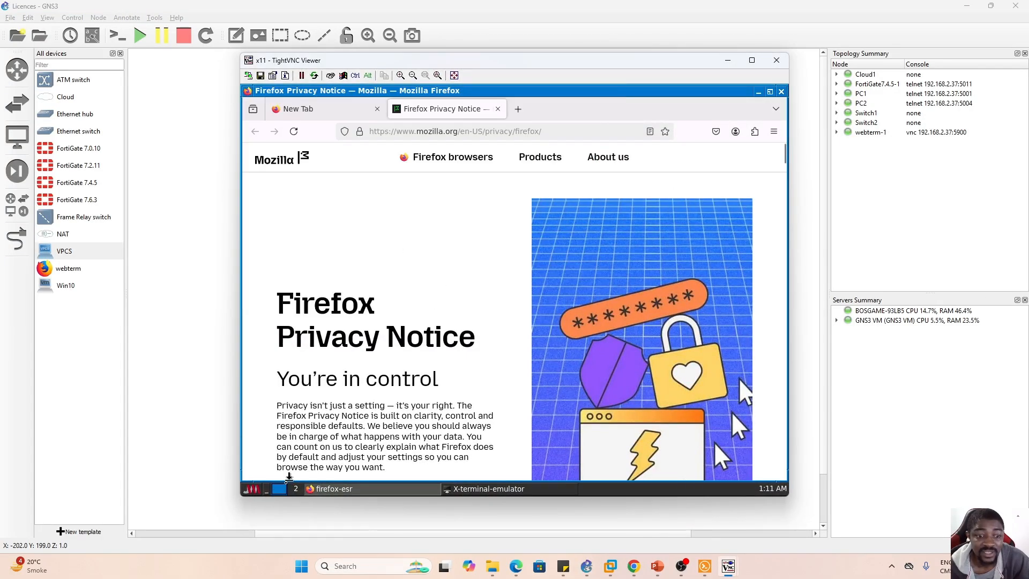
pyautogui.click(260, 490)
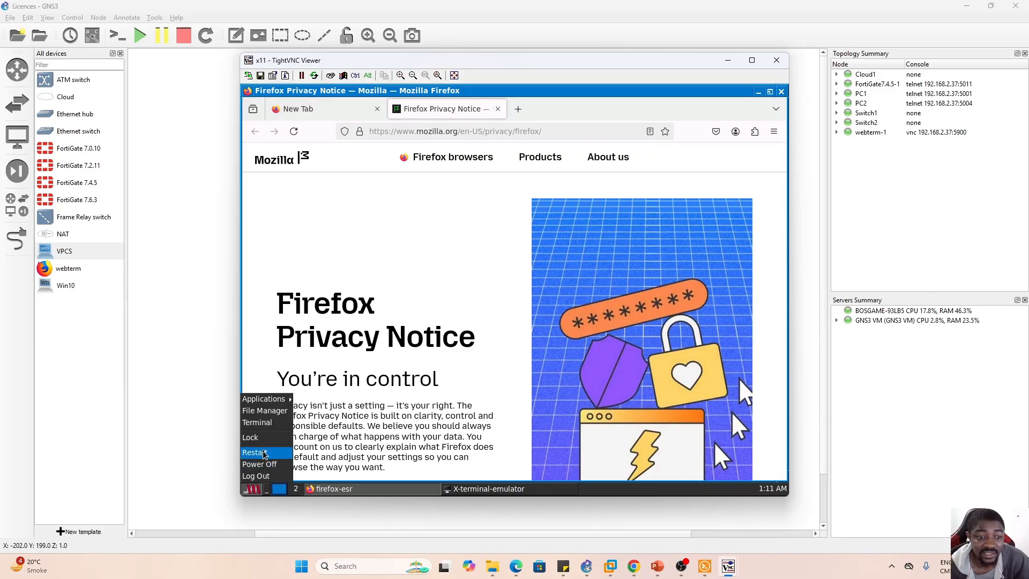
pyautogui.click(264, 428)
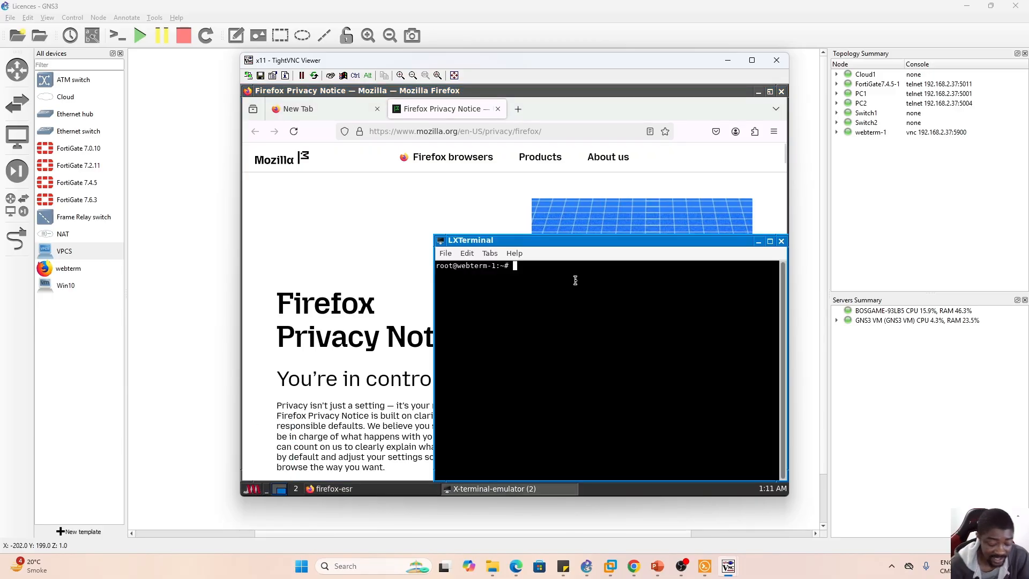
# - Ping 192.168.2.1 from the webterm terminal
pyautogui.write('ping 192')
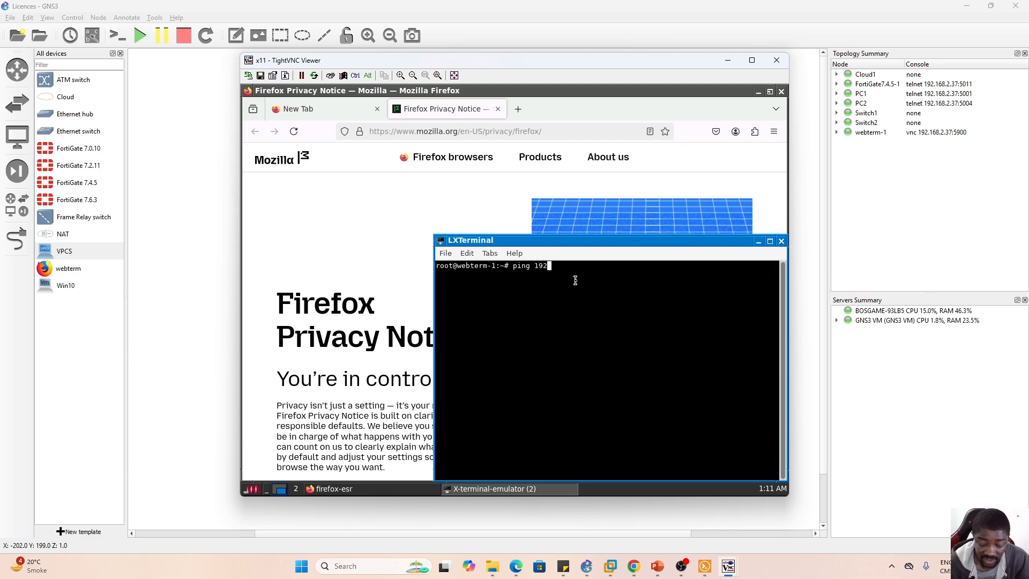
pyautogui.write('.168.2.1')
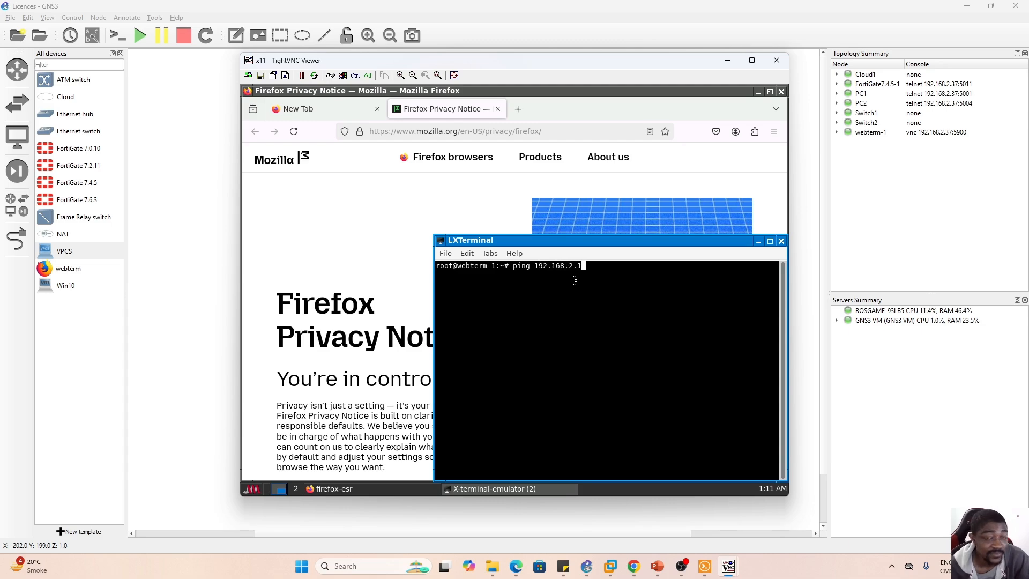
pyautogui.moveTo(529, 67); pyautogui.dragTo(645, 296)
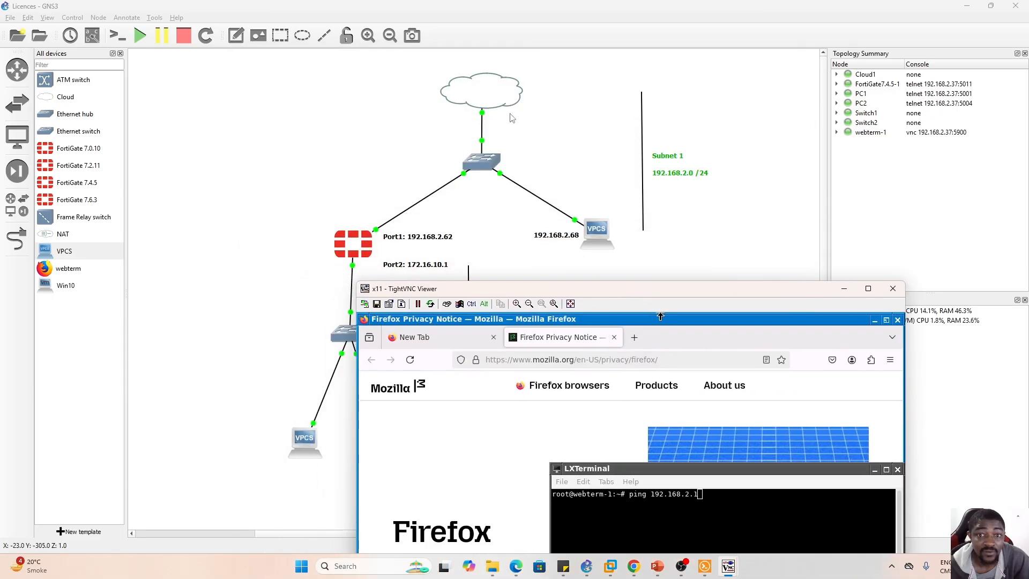
pyautogui.moveTo(690, 294); pyautogui.dragTo(626, 92)
pyautogui.click(622, 326)
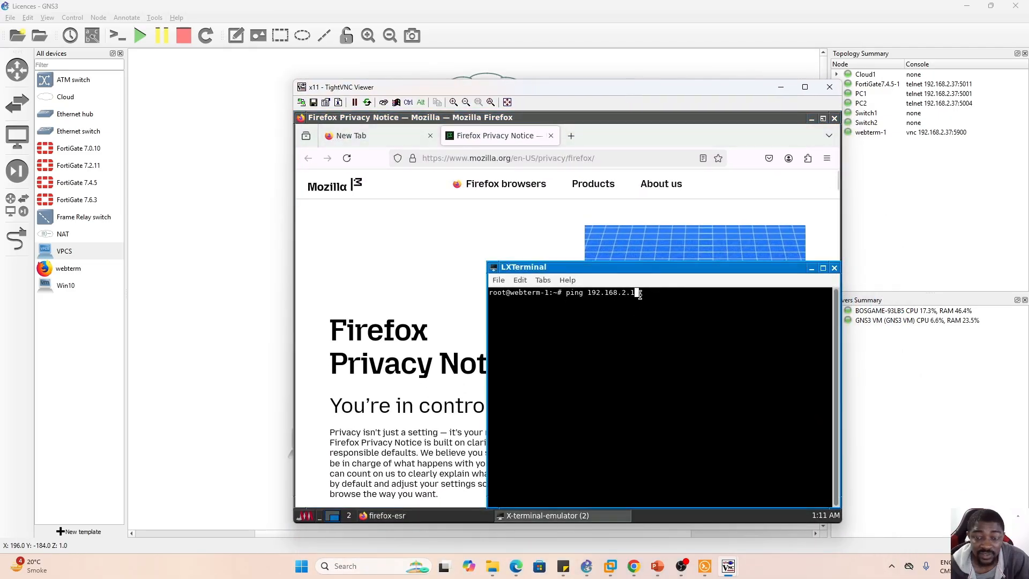
pyautogui.write('ping 192.168.2.1')
pyautogui.press('Return')
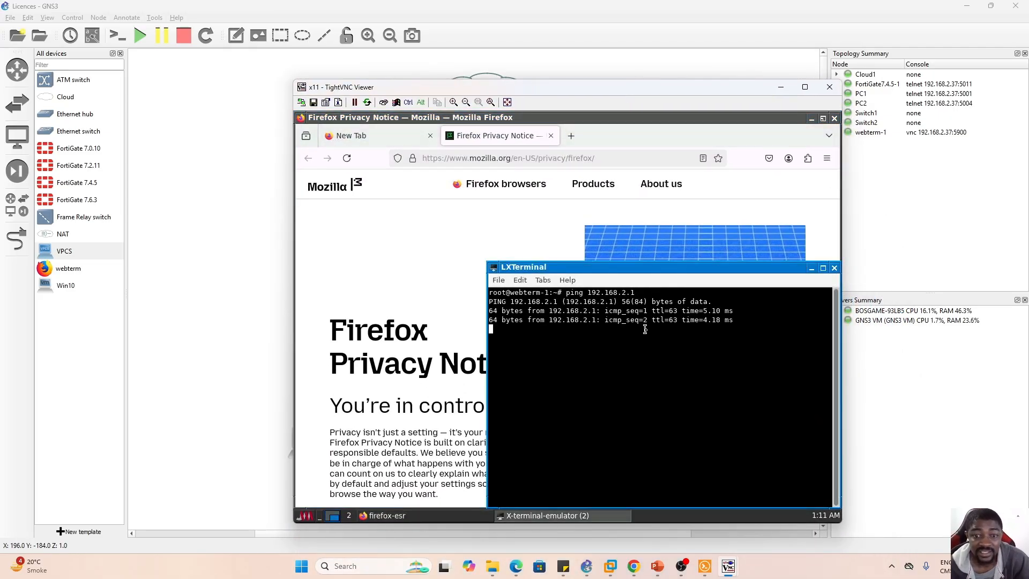
# - Open youtube.com in the New Tab page of the webterm's Firefox browser to test internet access
pyautogui.click(391, 258)
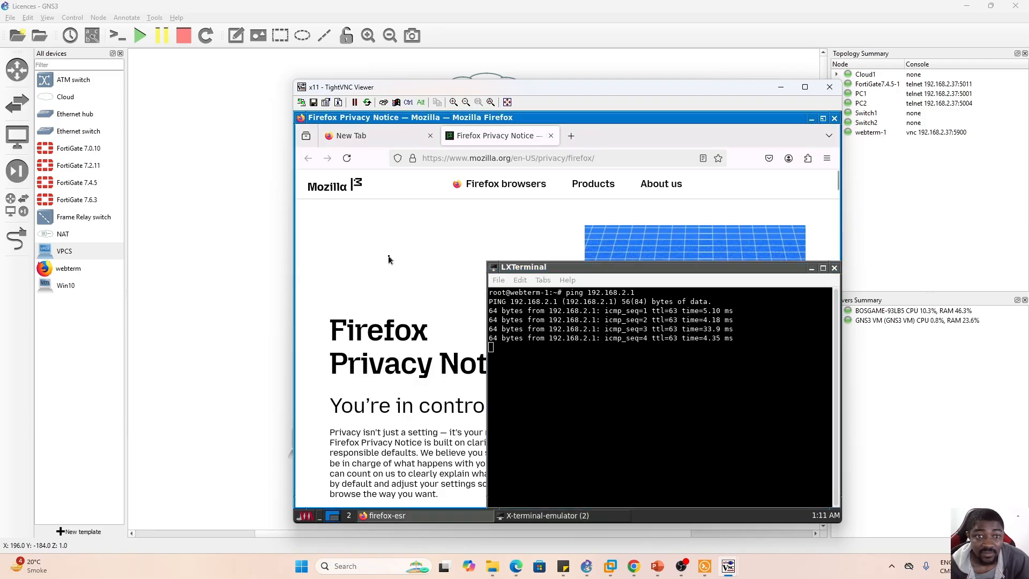
pyautogui.click(379, 137)
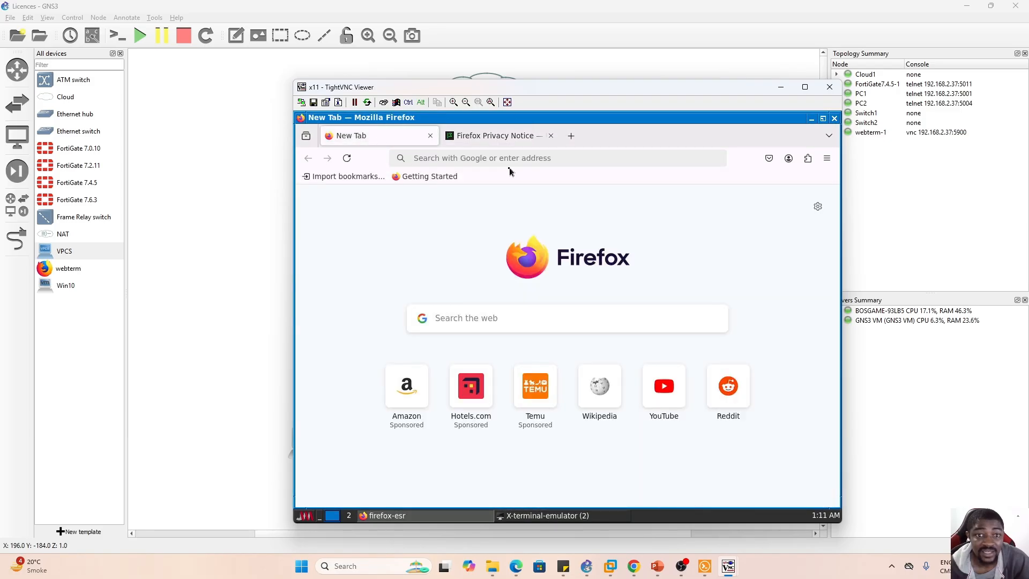
pyautogui.click(491, 158)
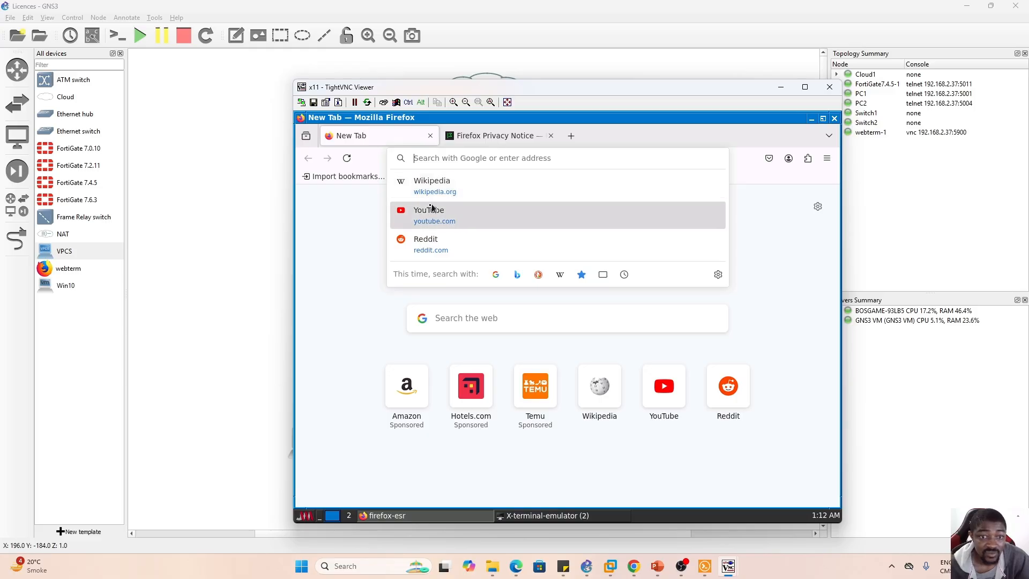
pyautogui.click(428, 210)
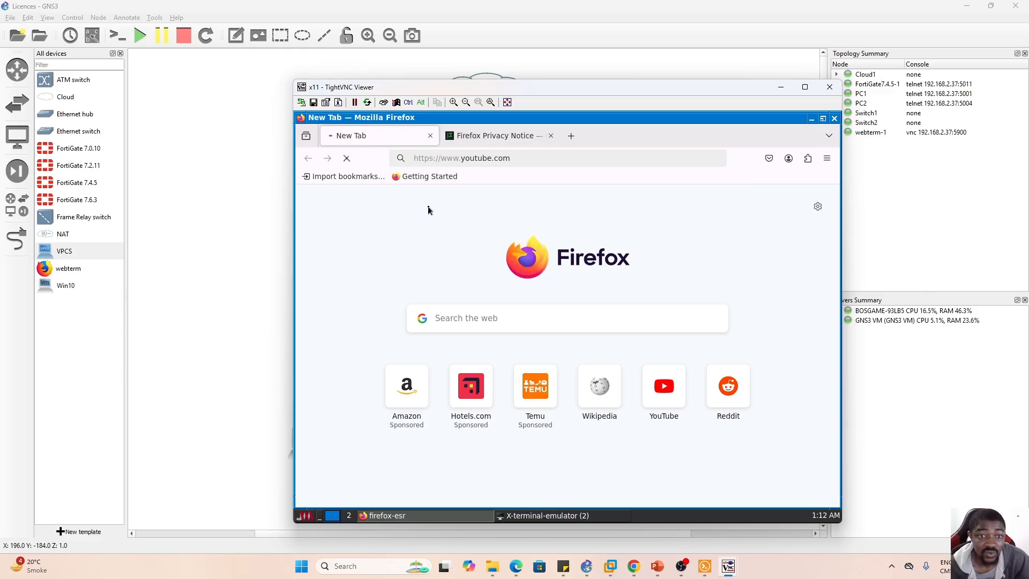
# - Reload the Firefox Privacy Notice page, return to the YouTube tab, and minimize the webterm's VNC viewer
pyautogui.click(501, 141)
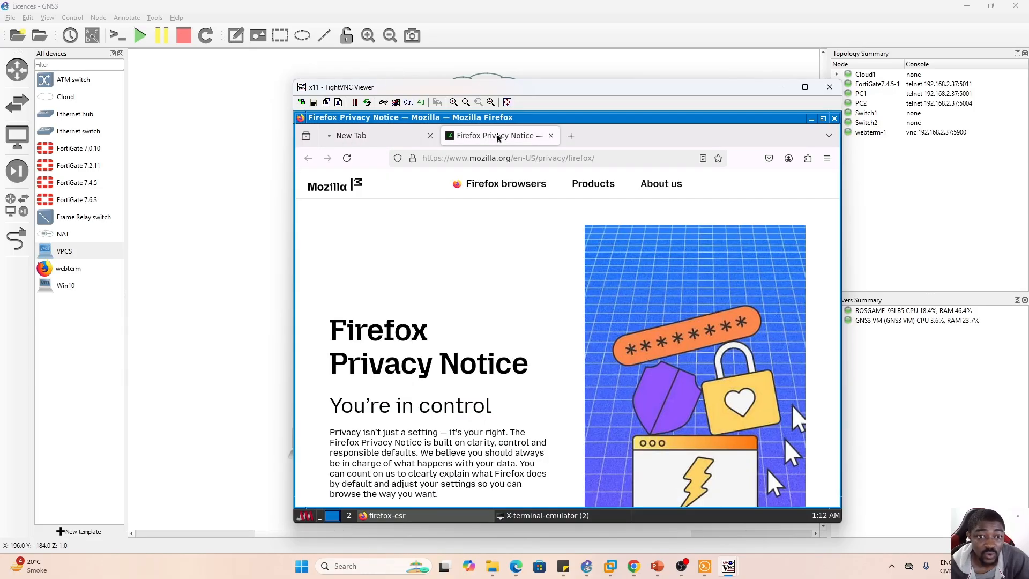
pyautogui.click(347, 161)
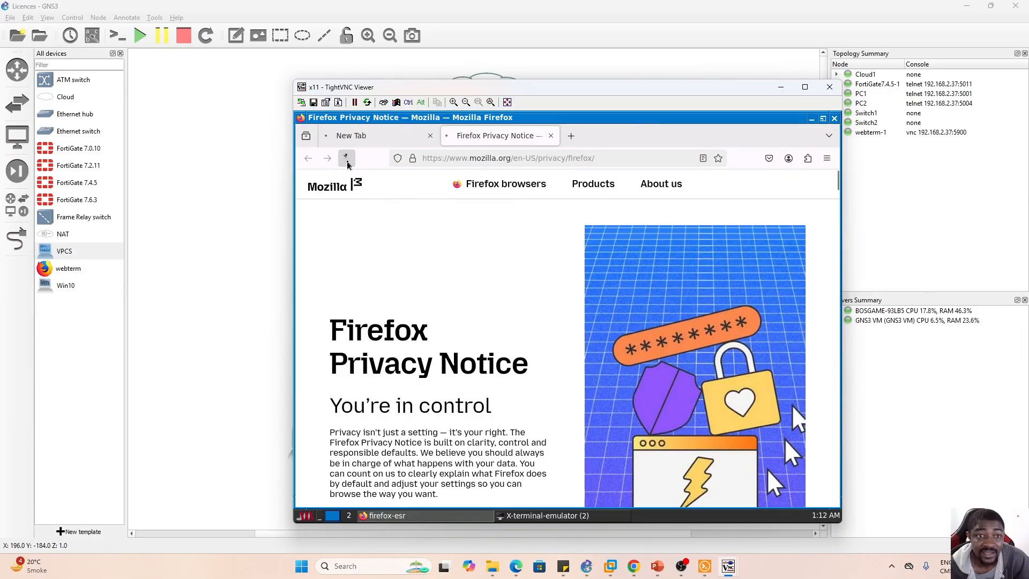
pyautogui.click(399, 138)
pyautogui.click(780, 88)
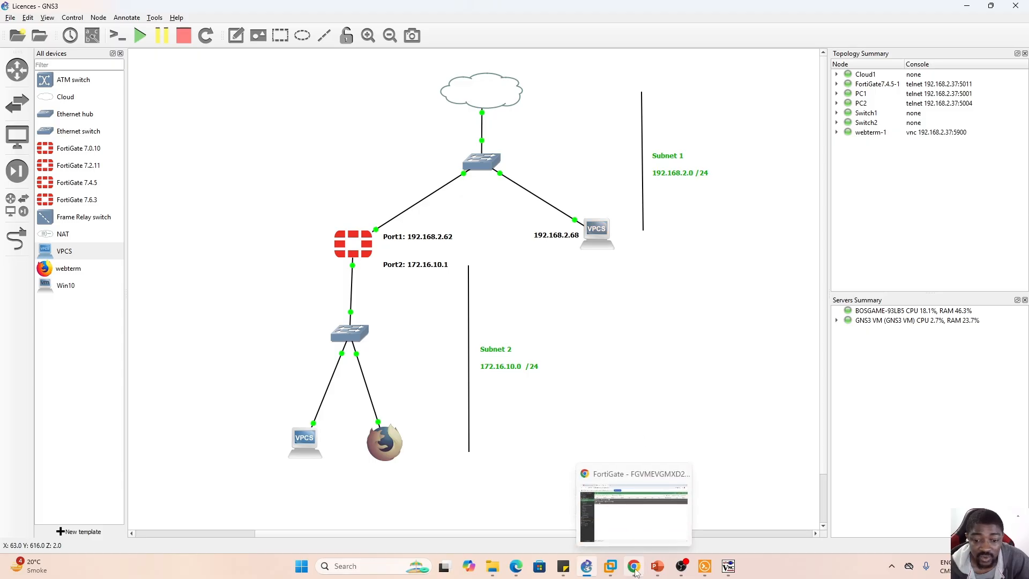
# - Switch to the FortiGate page in Chrome and start a new firewall policy named From-Subnet2-to-Internet
pyautogui.click(634, 566)
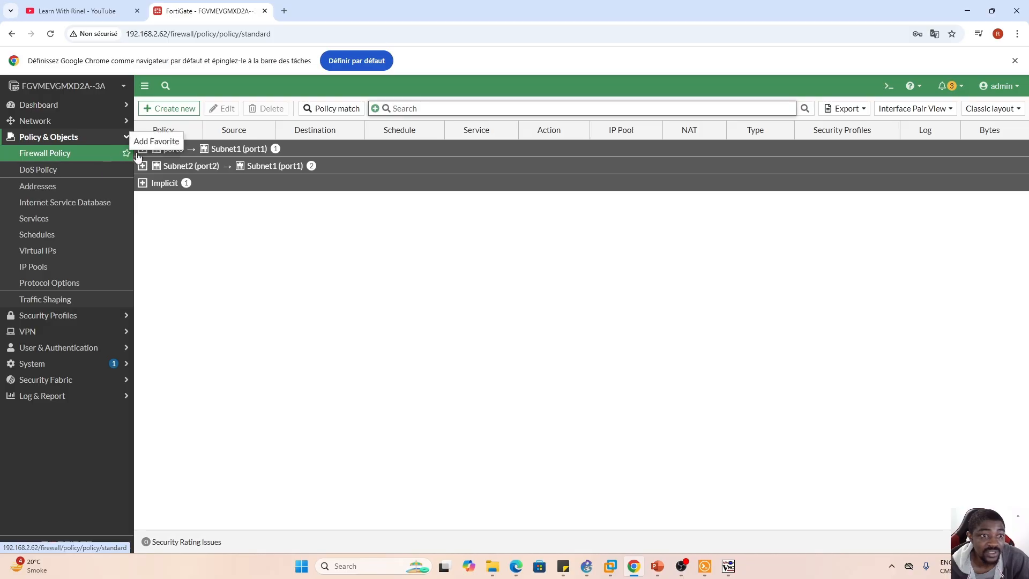
pyautogui.click(164, 107)
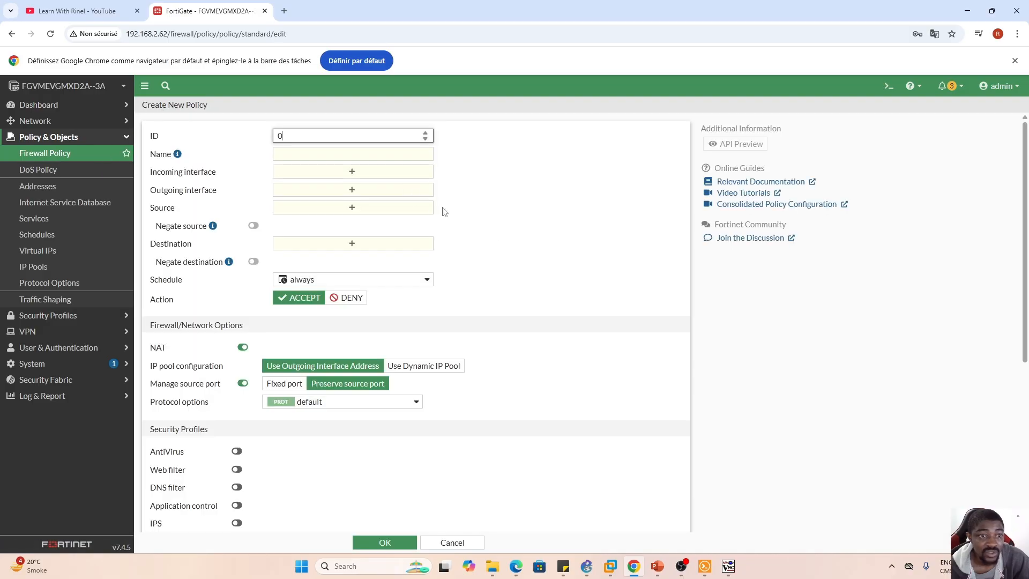
pyautogui.click(337, 156)
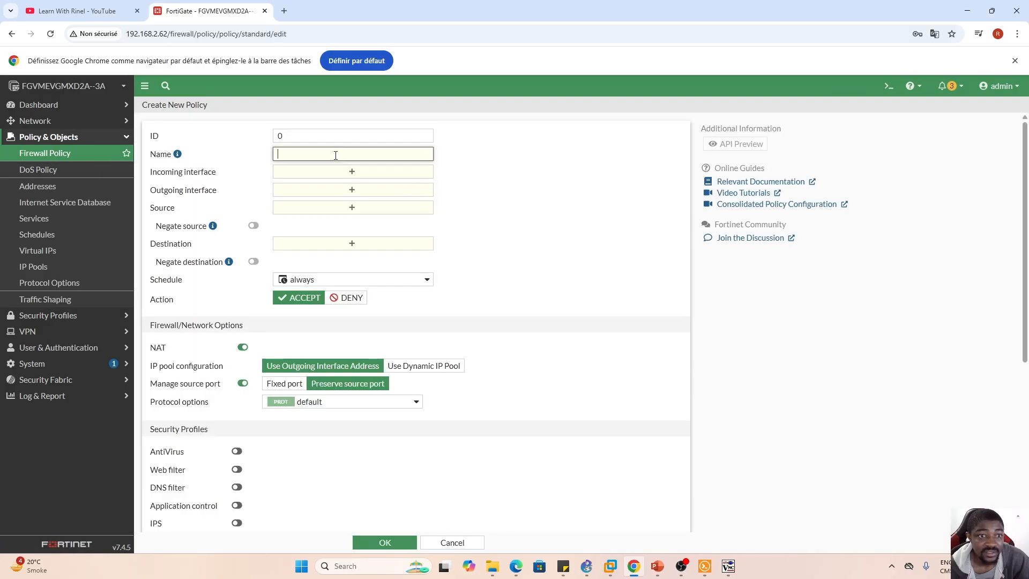
pyautogui.press('capslock')
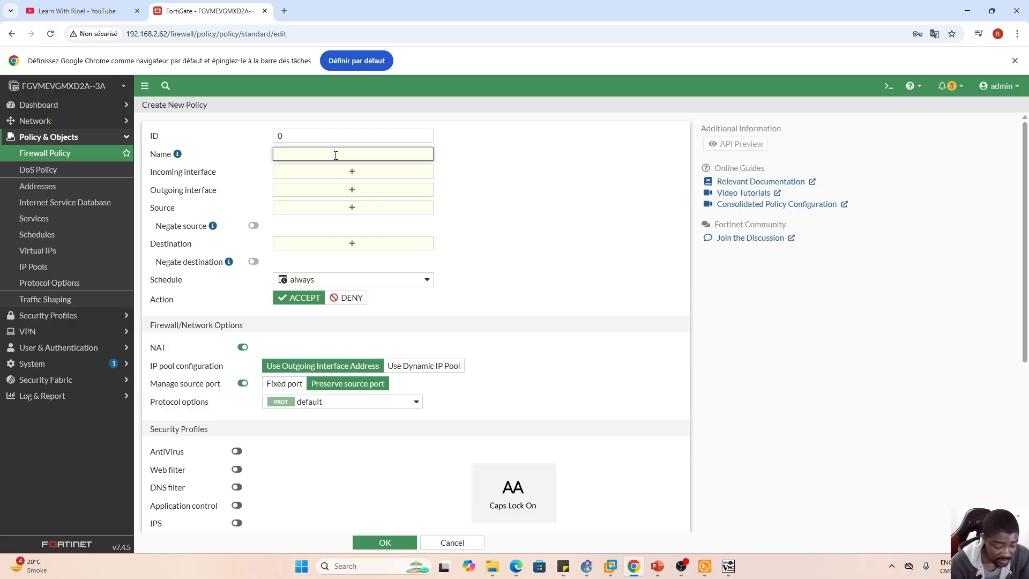
pyautogui.write('F')
pyautogui.press('capslock')
pyautogui.write('rom-S')
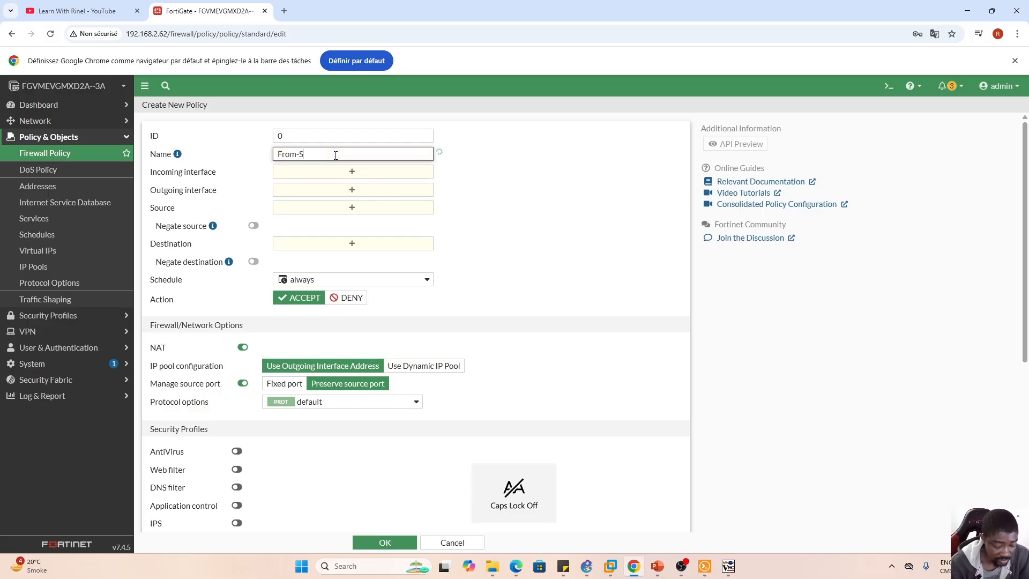
pyautogui.write('ubnet2')
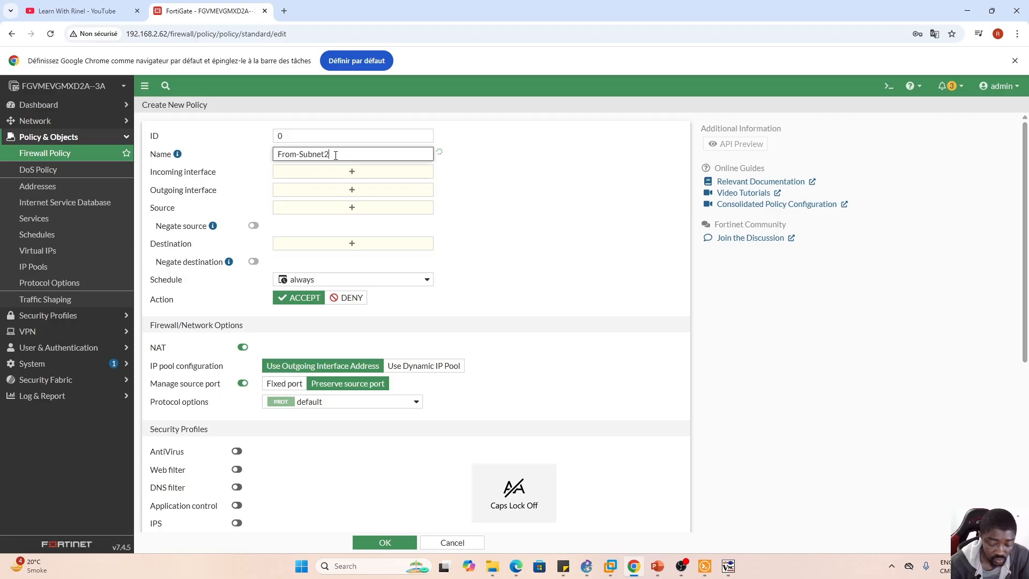
pyautogui.write('-to-')
pyautogui.press('capslock')
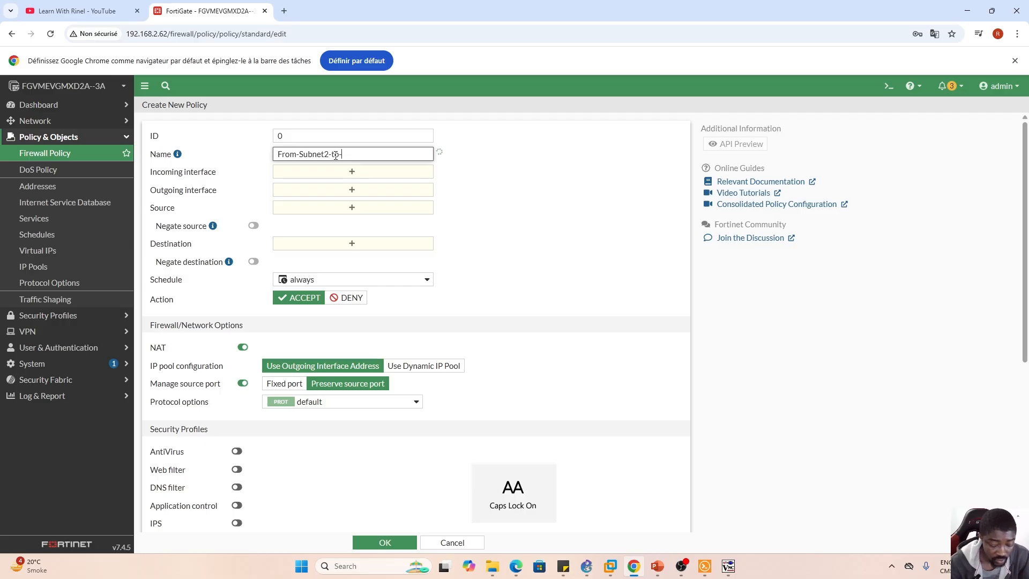
pyautogui.write('I')
pyautogui.press('capslock')
pyautogui.write('nternet')
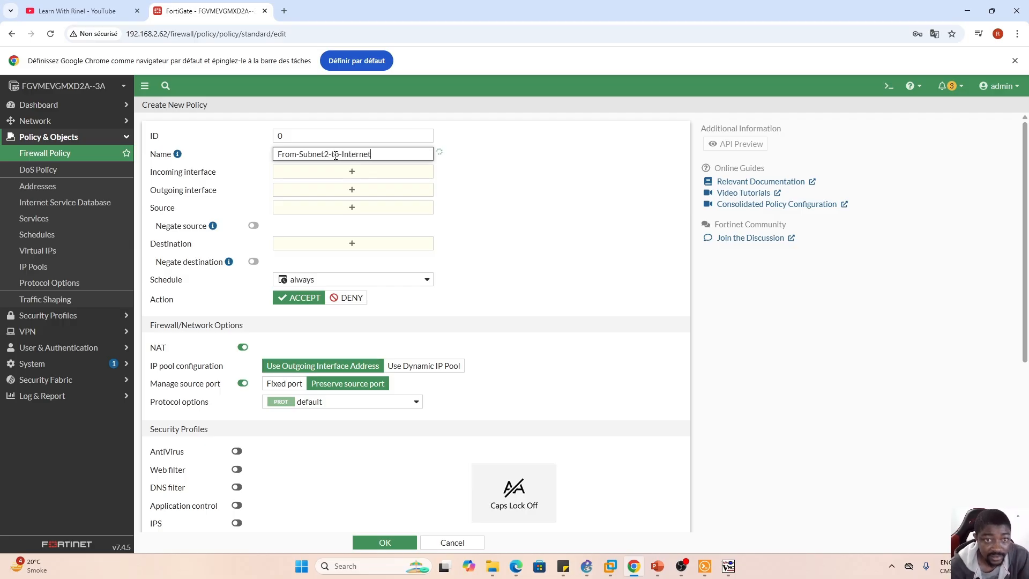
pyautogui.click(461, 145)
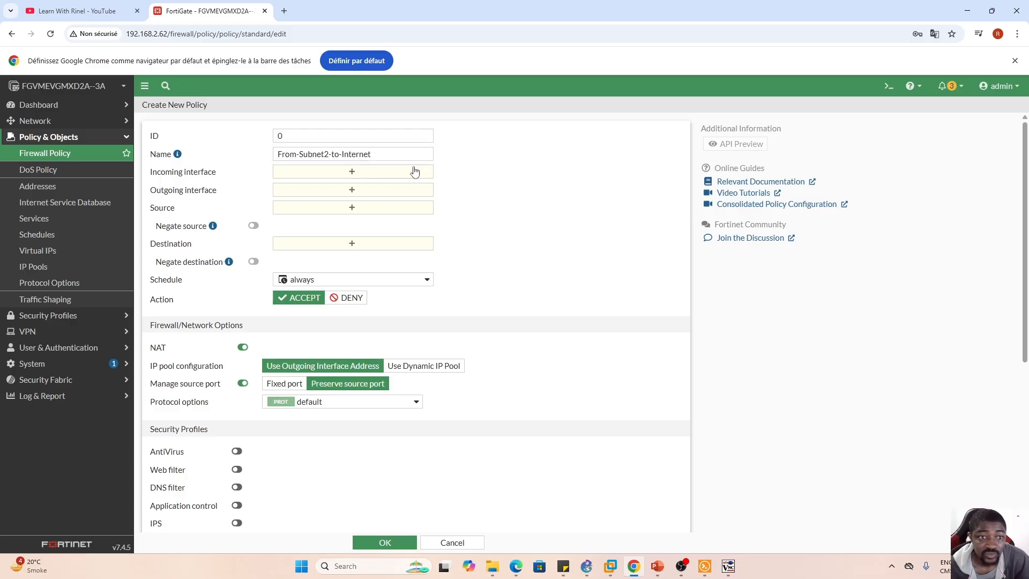
# - Set the policy's incoming interface to Subnet2 (port2) and its outgoing interface to Subnet1 (port1)
pyautogui.click(351, 172)
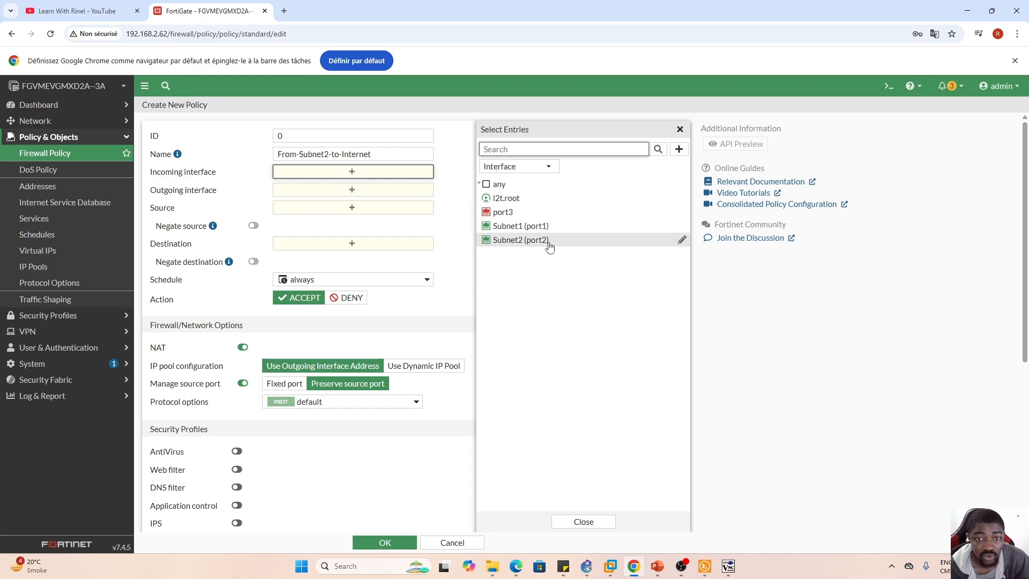
pyautogui.click(529, 240)
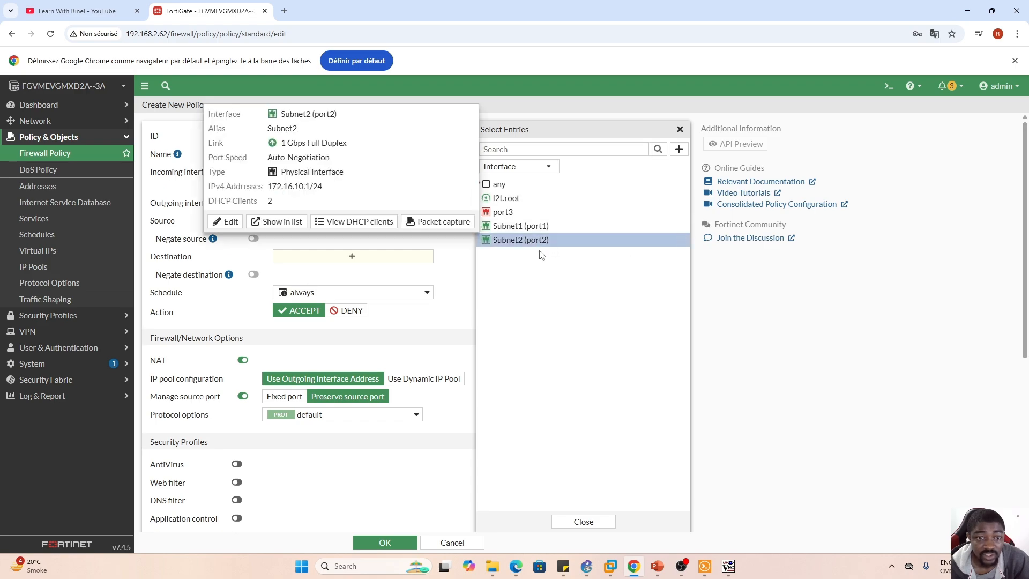
pyautogui.click(587, 522)
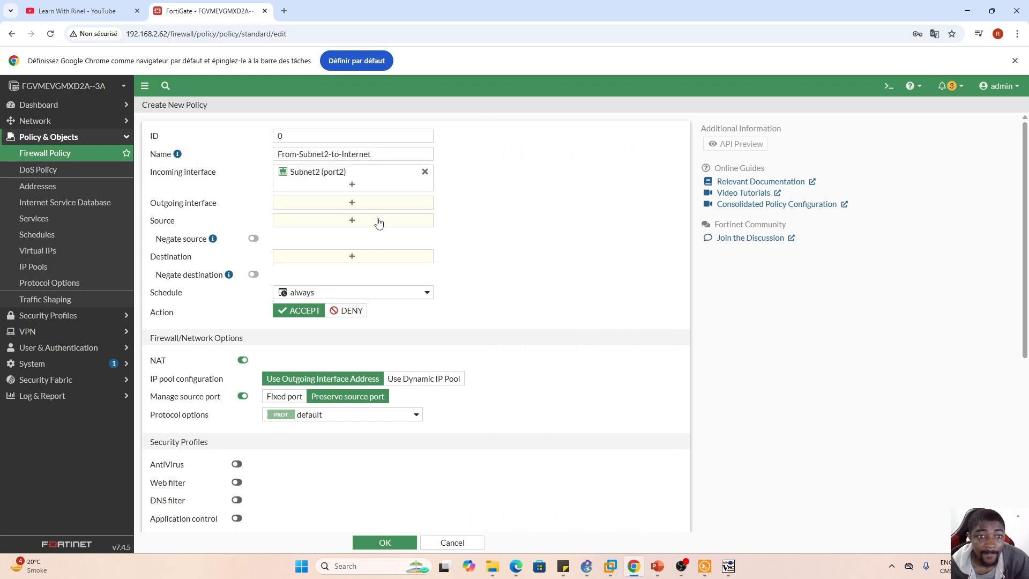
pyautogui.click(352, 205)
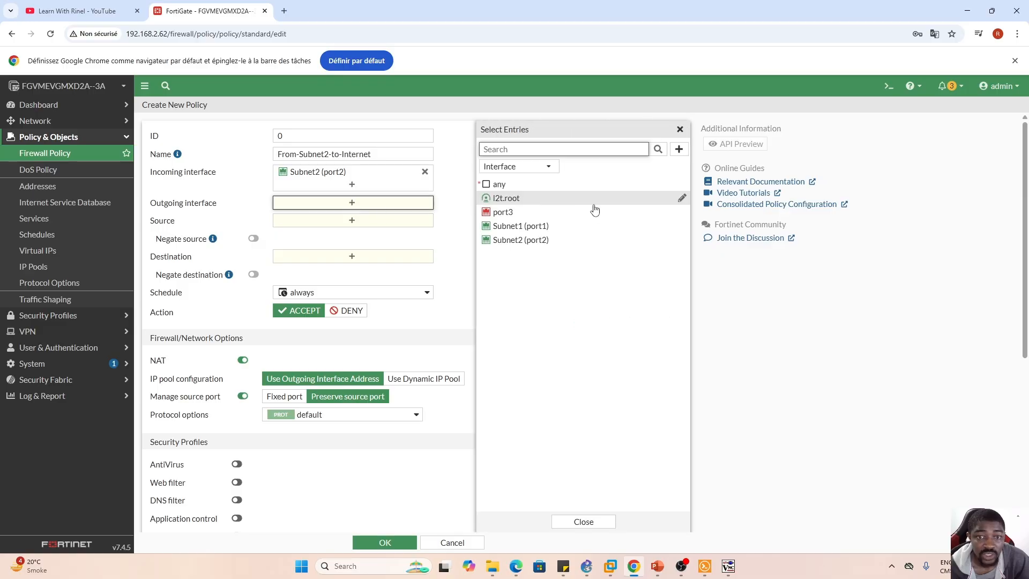
pyautogui.click(539, 228)
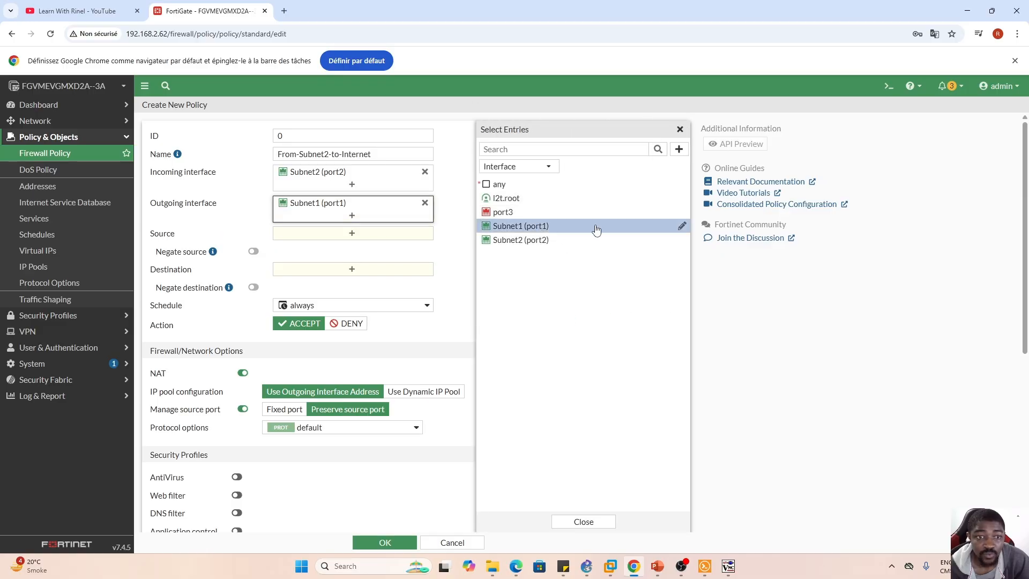
pyautogui.click(589, 523)
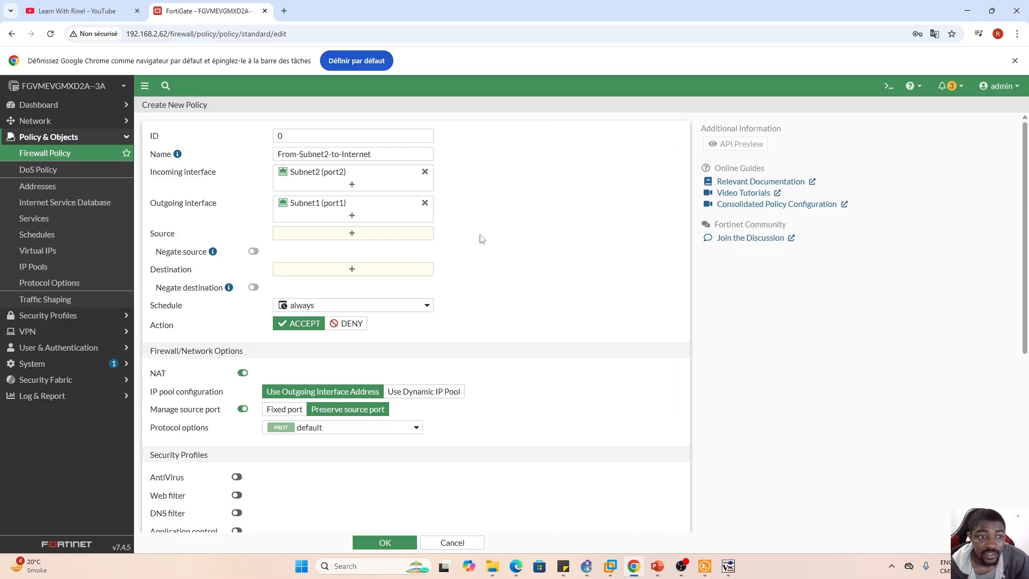
# - Set the policy's source address to Subnet2 and its destination address to all
pyautogui.click(352, 235)
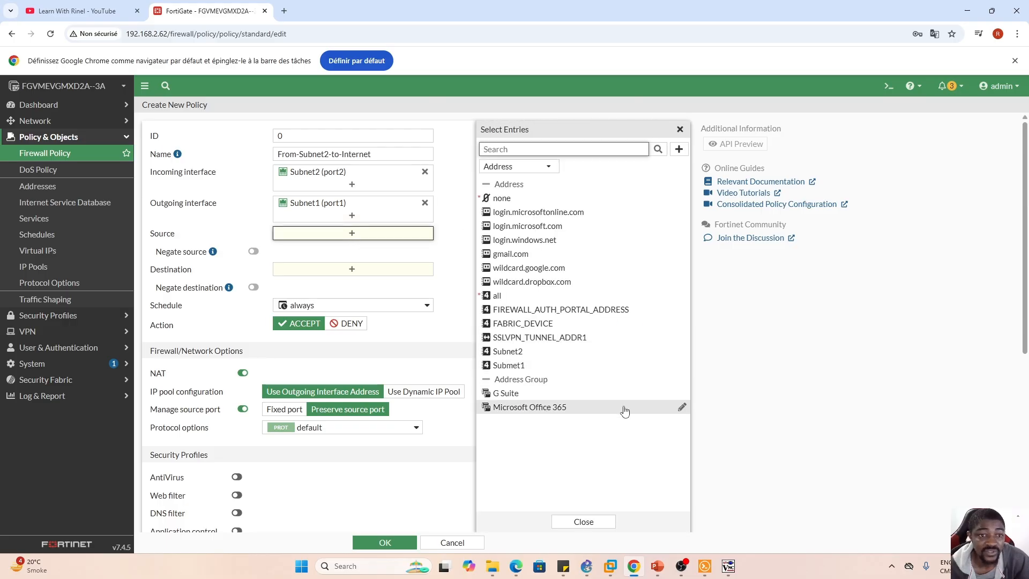
pyautogui.click(524, 356)
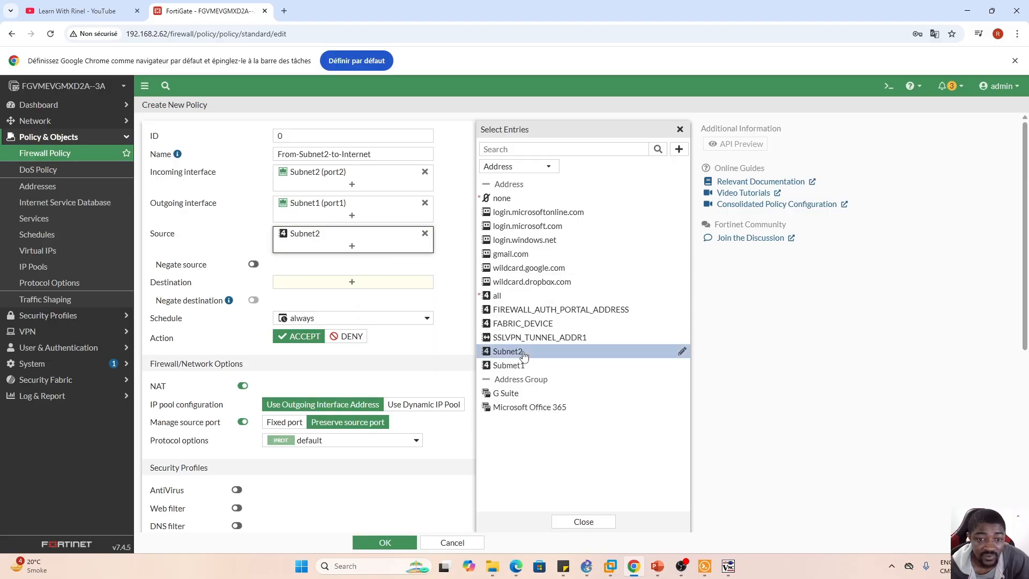
pyautogui.click(587, 522)
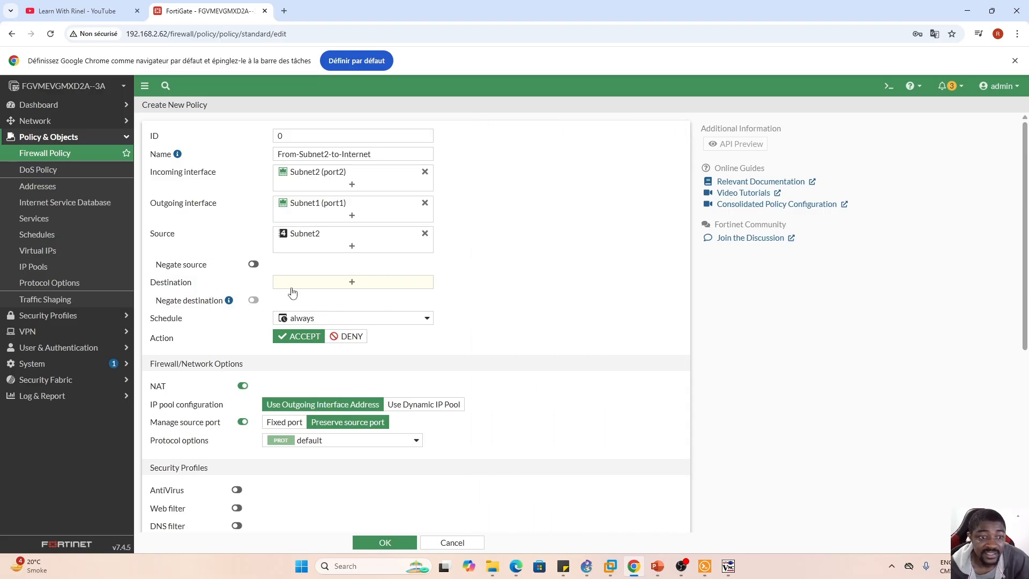
pyautogui.click(351, 282)
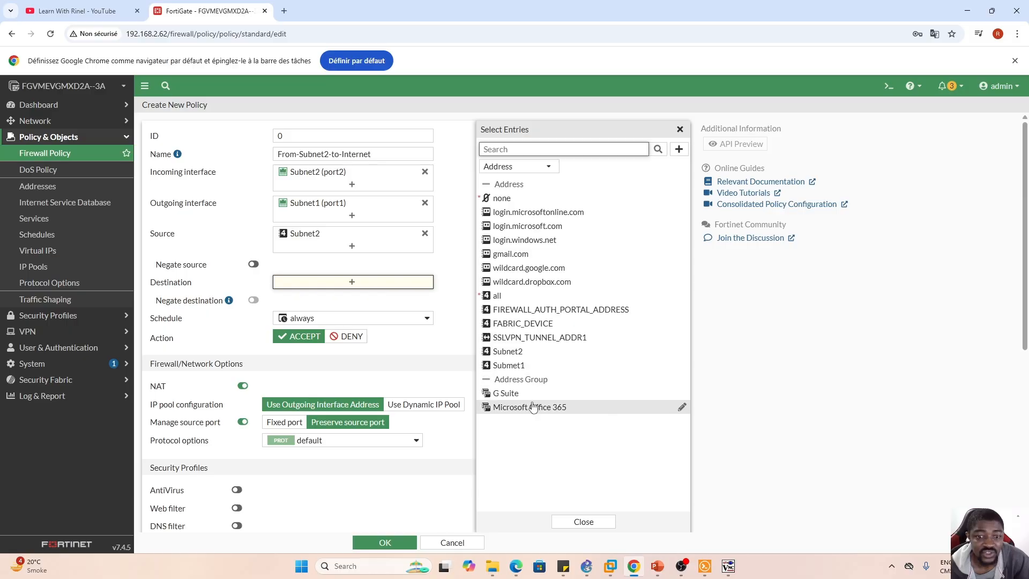
pyautogui.moveTo(528, 373)
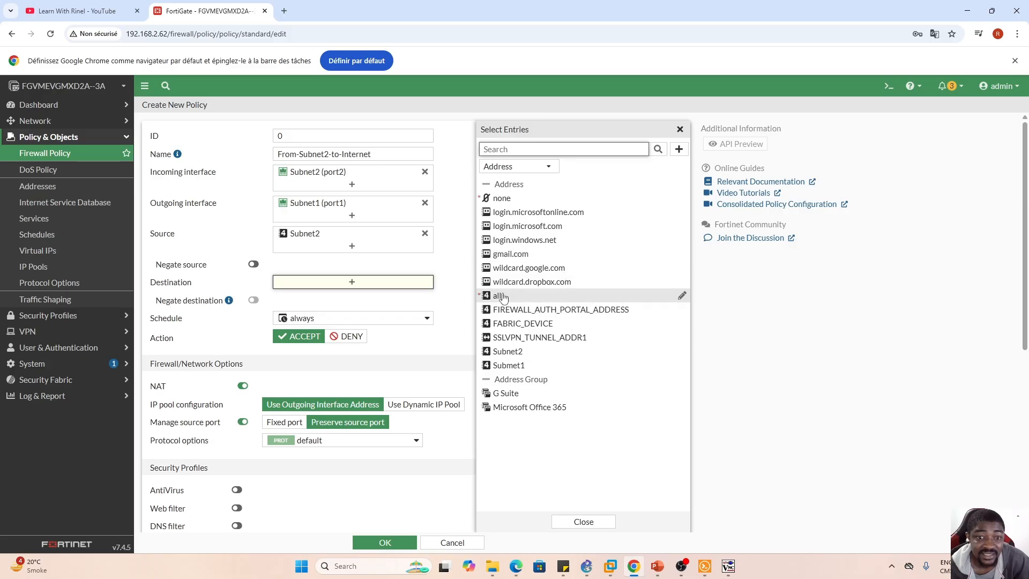
pyautogui.moveTo(509, 297)
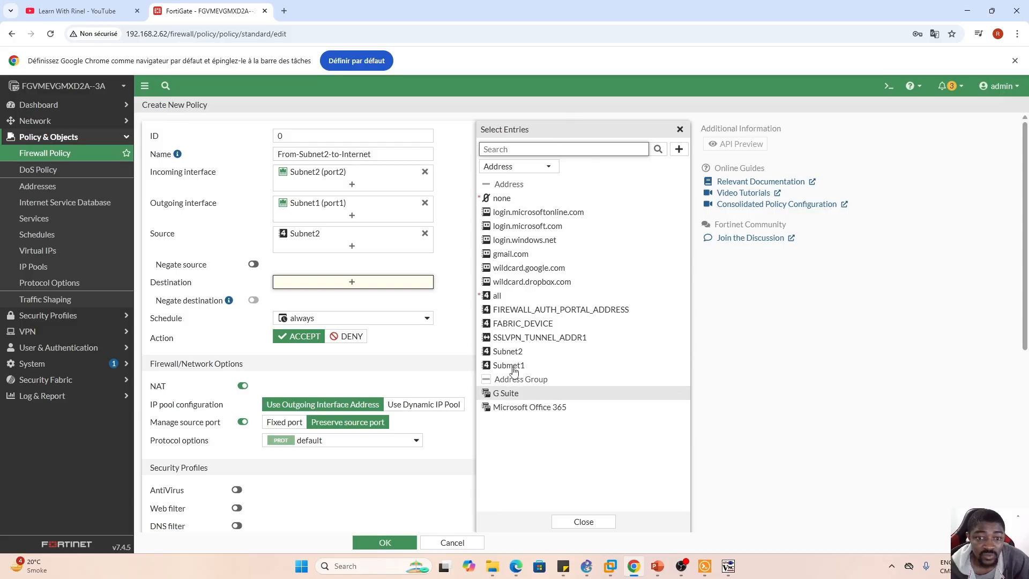
pyautogui.click(508, 298)
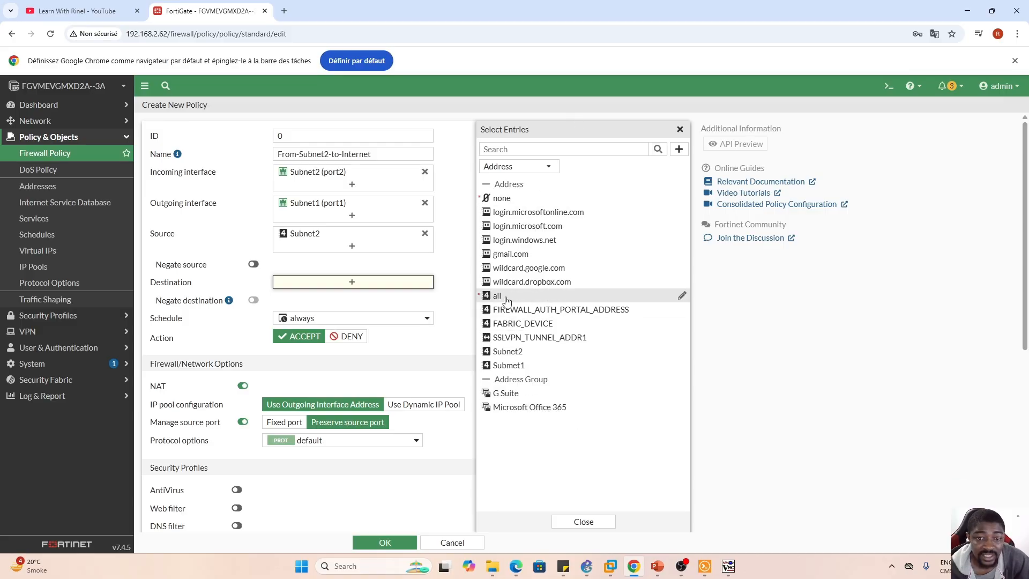
pyautogui.click(584, 523)
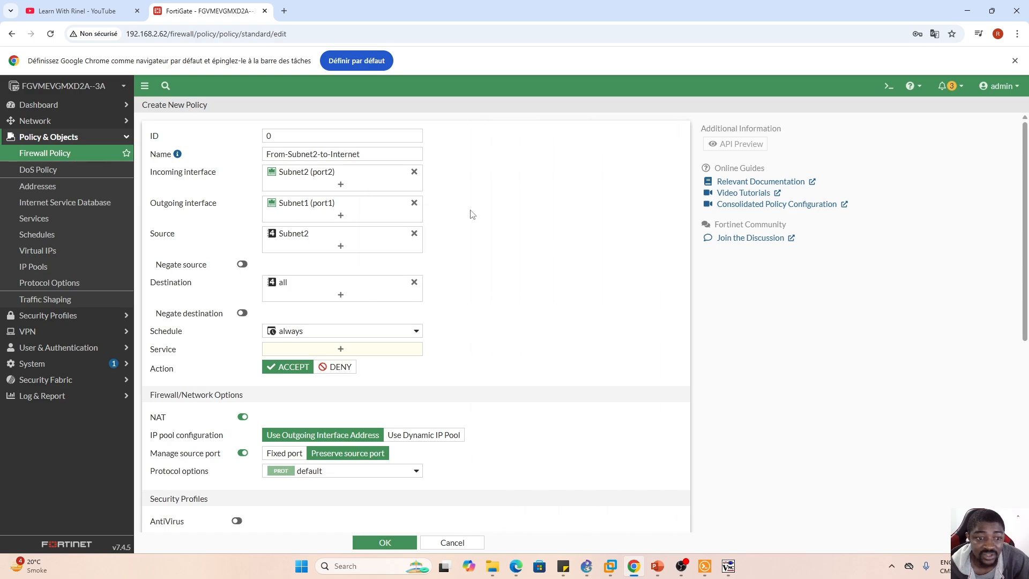
# - Set the service to ALL for the From-Subnet2-to-Internet policy and save the policy
pyautogui.click(339, 350)
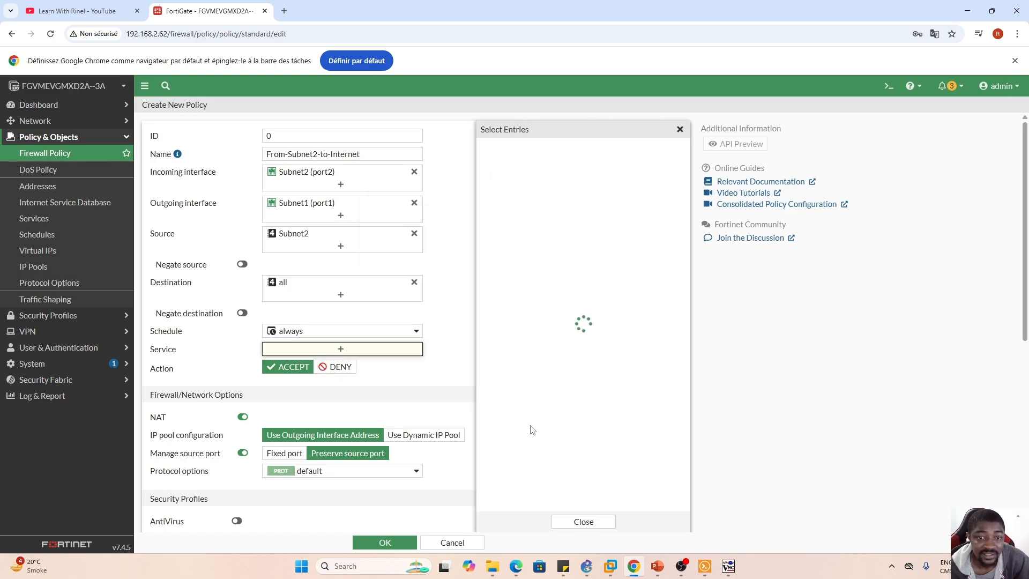
pyautogui.click(512, 212)
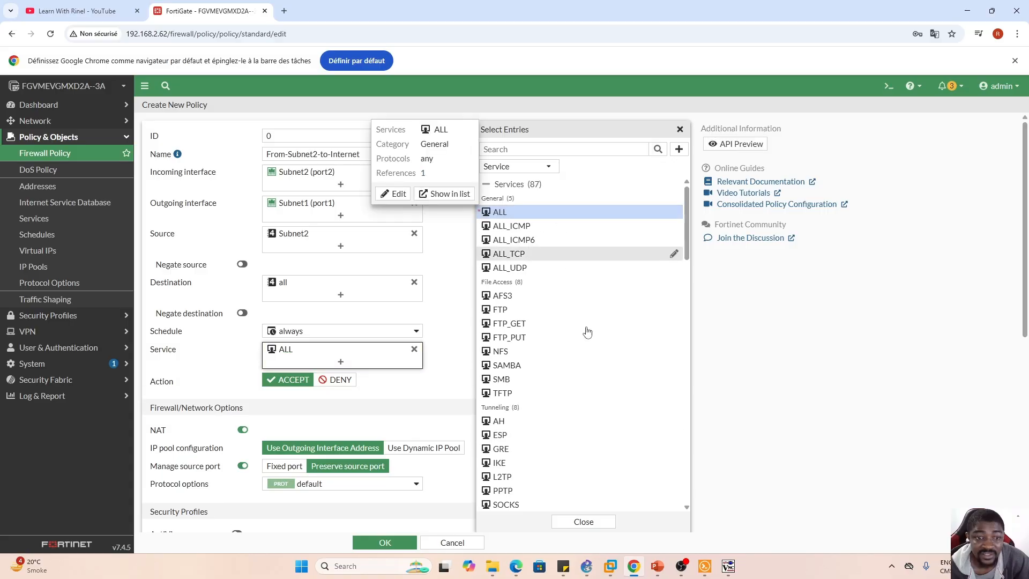
pyautogui.click(583, 523)
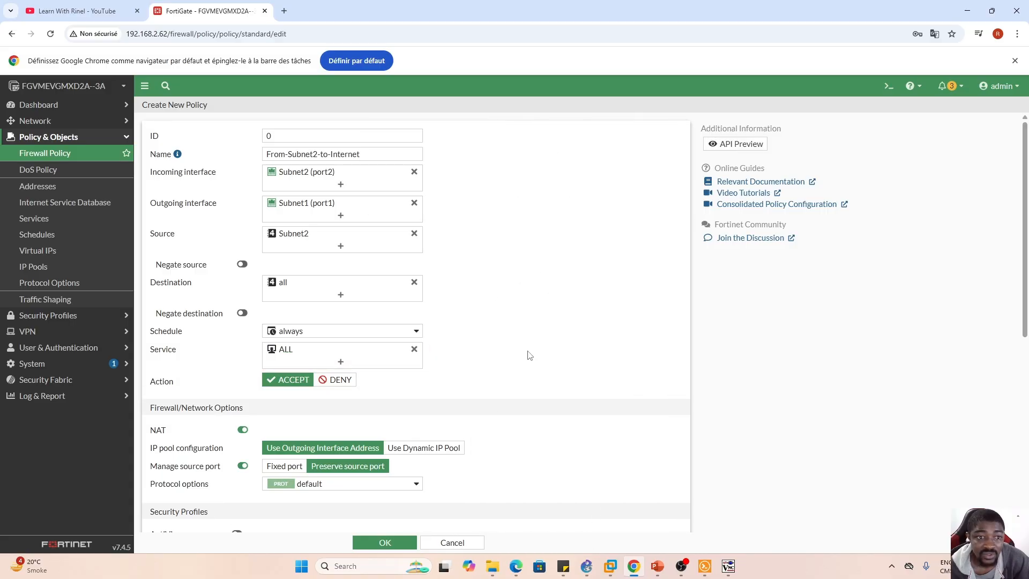
pyautogui.scroll(-3, 536, 364)
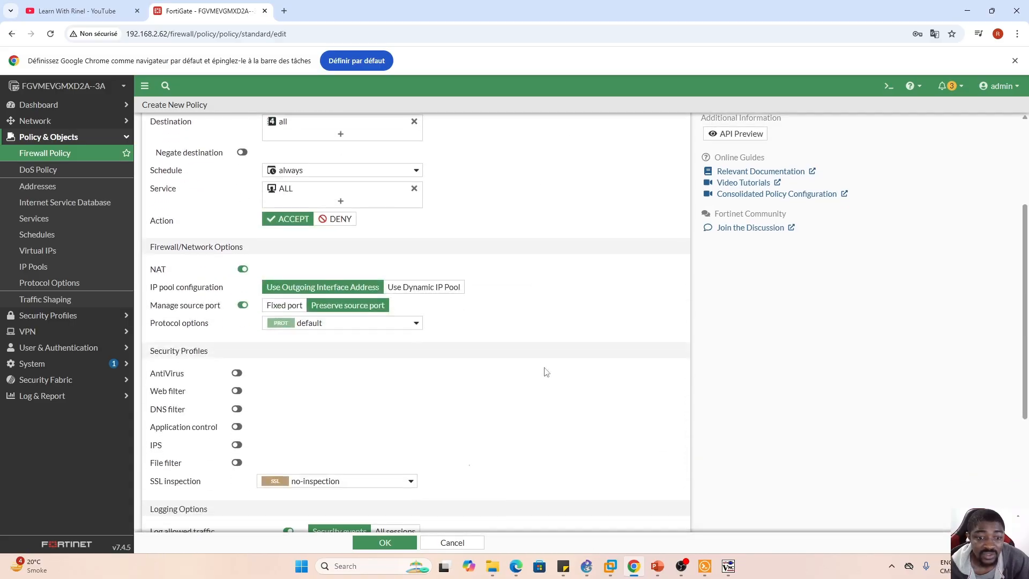
pyautogui.click(380, 543)
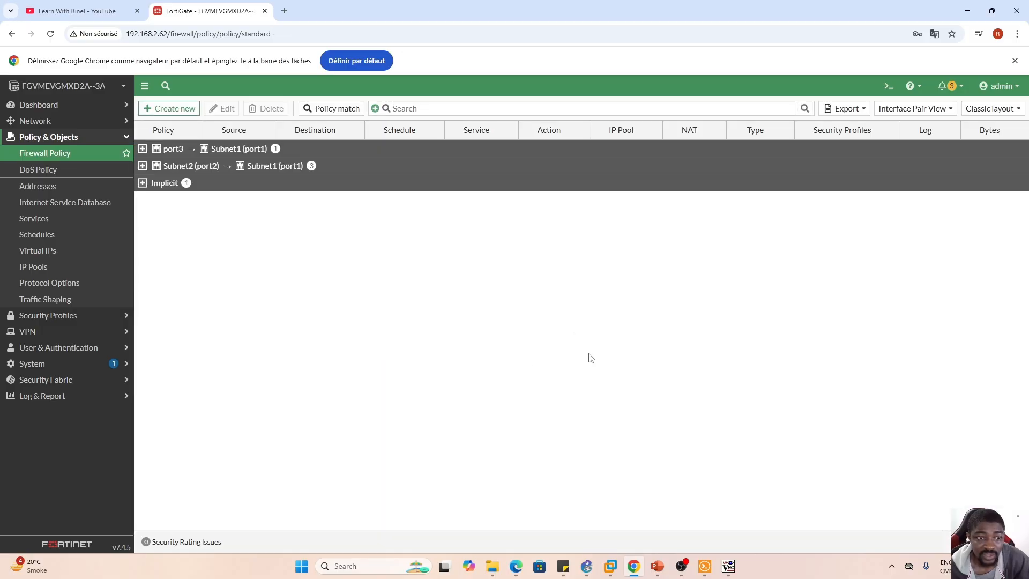
# - Switch to the webterm client in TightVNC Viewer and check whether its Firefox Privacy Notice and YouTube pages load
pyautogui.moveTo(728, 567)
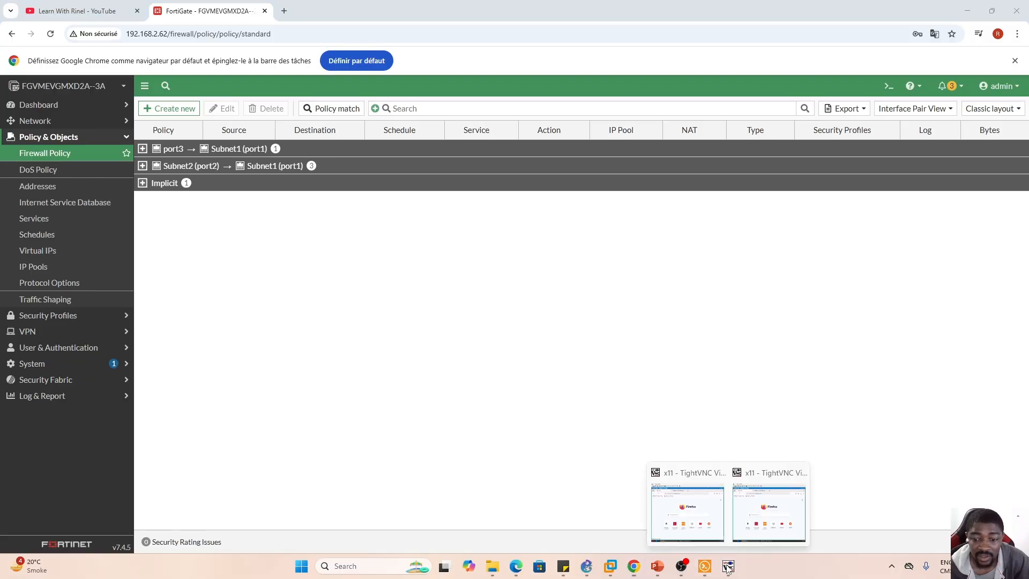
pyautogui.click(753, 525)
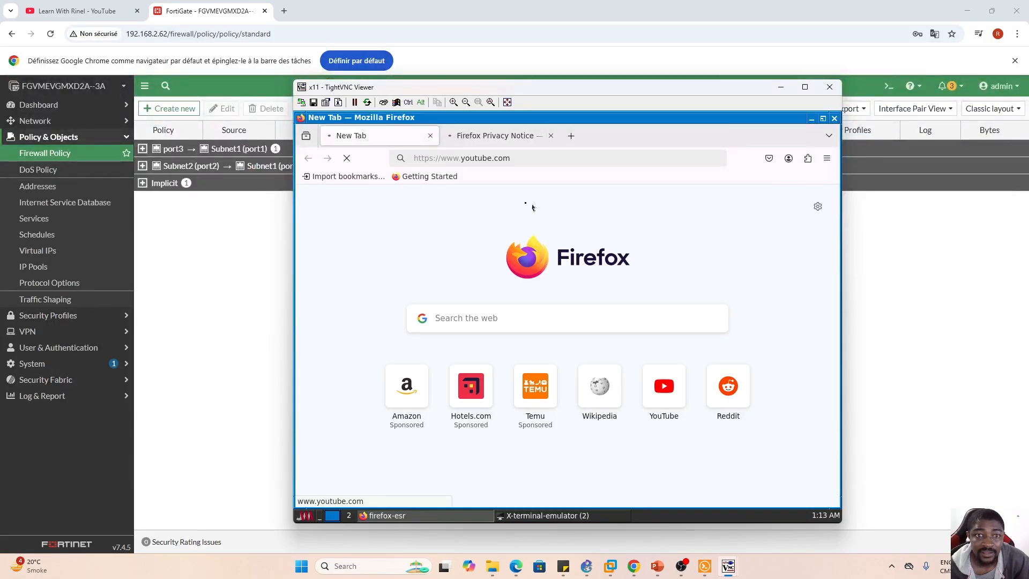
pyautogui.click(499, 140)
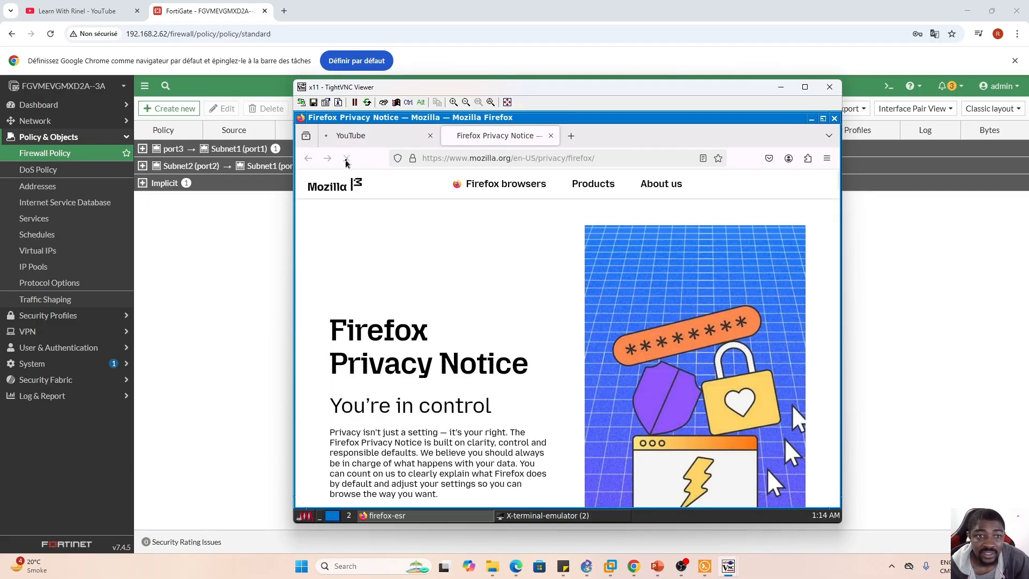
pyautogui.click(363, 142)
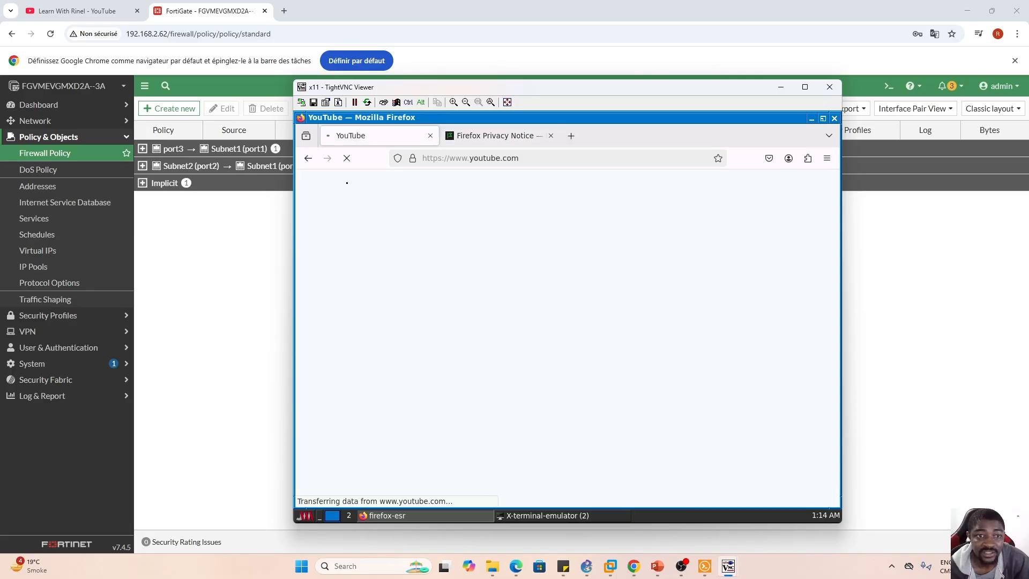
# - Test the client's internet access by opening Wikipedia and Amazon in new Firefox tabs, rechecking the YouTube page in between
pyautogui.click(571, 136)
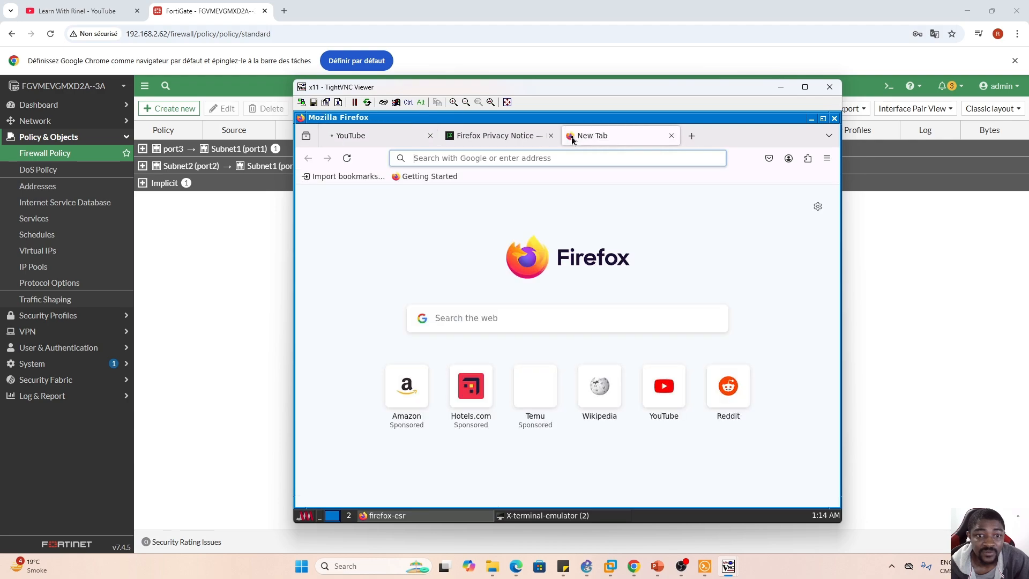
pyautogui.click(551, 158)
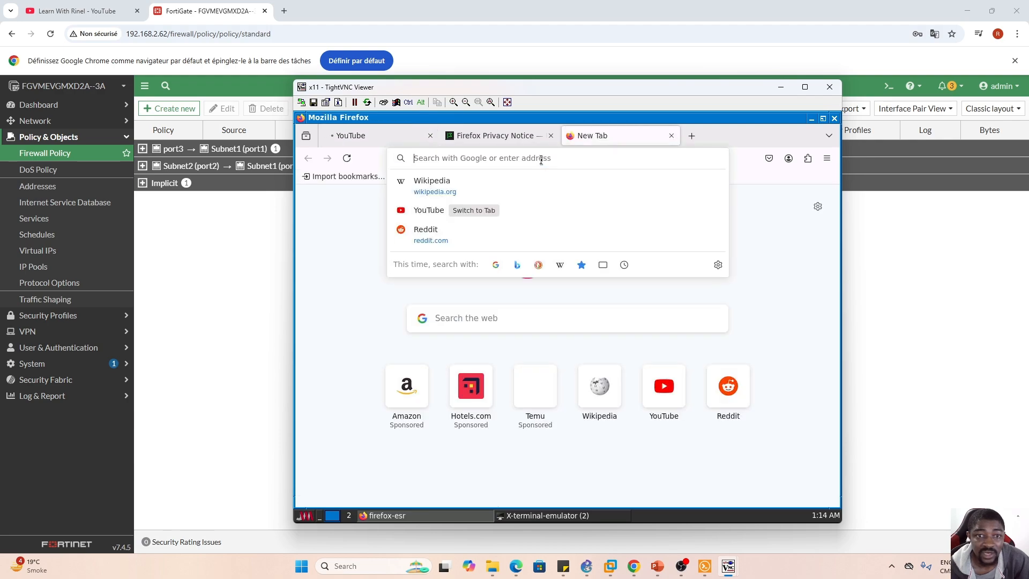
pyautogui.click(431, 188)
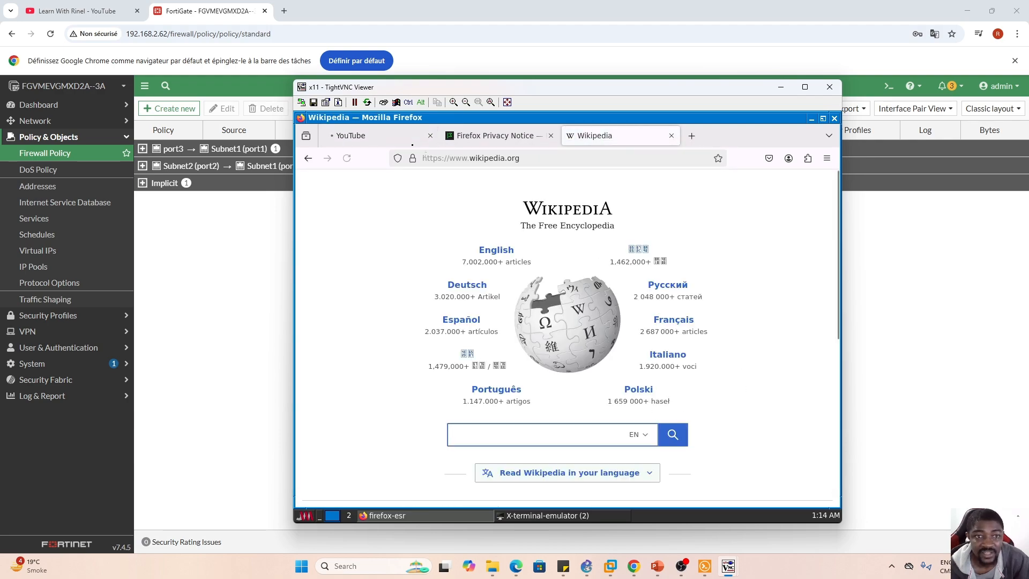
pyautogui.click(378, 142)
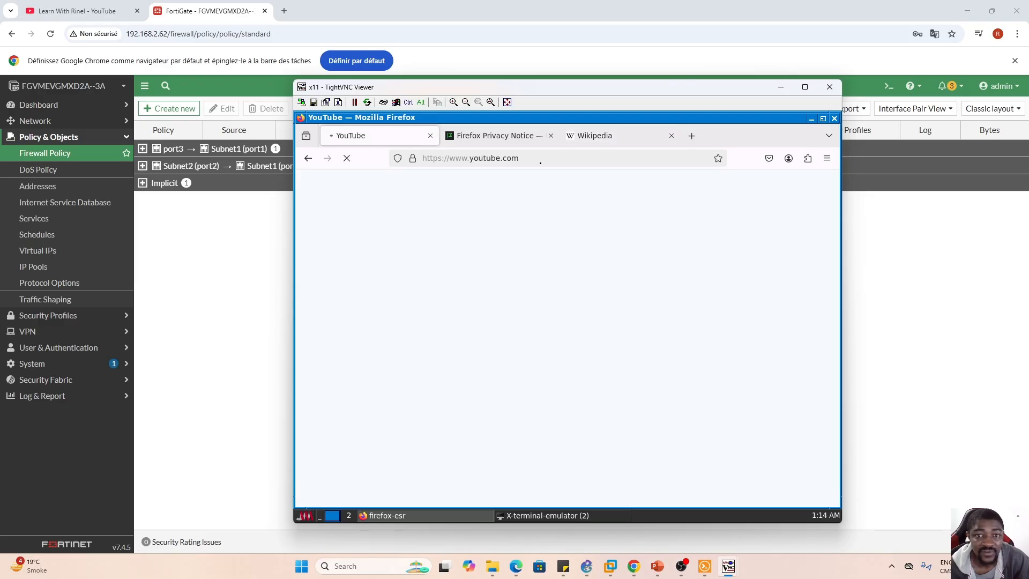
pyautogui.click(692, 136)
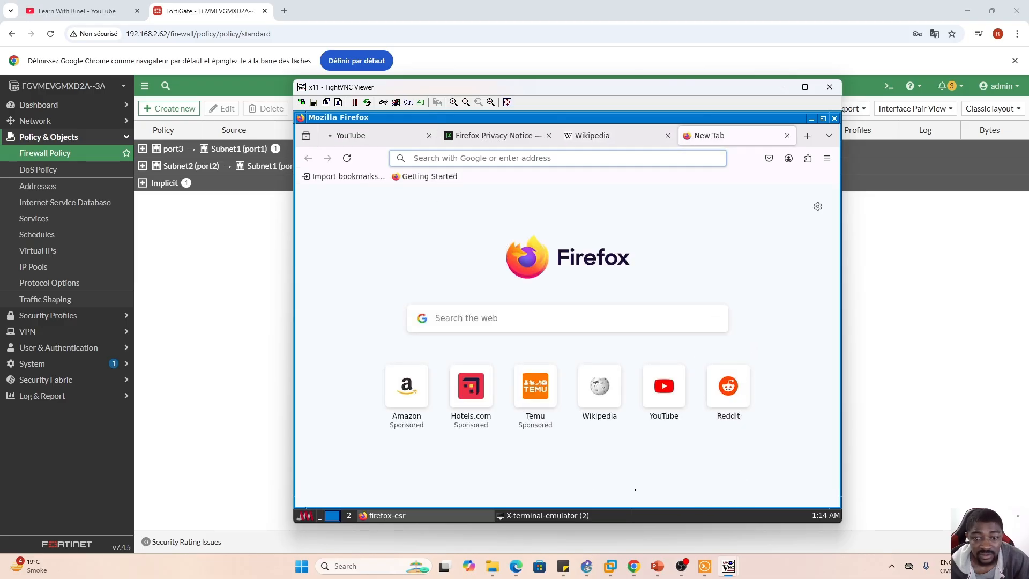
pyautogui.click(407, 398)
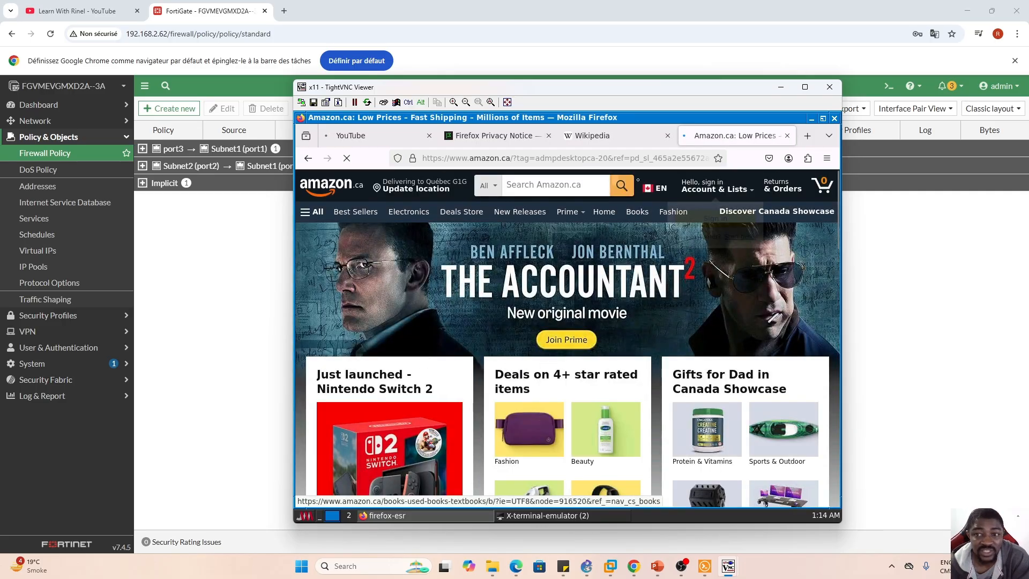
# - Review the network topology in GNS3 and the DHCP Server On FortiGate Firewall slide in PowerPoint
pyautogui.click(587, 567)
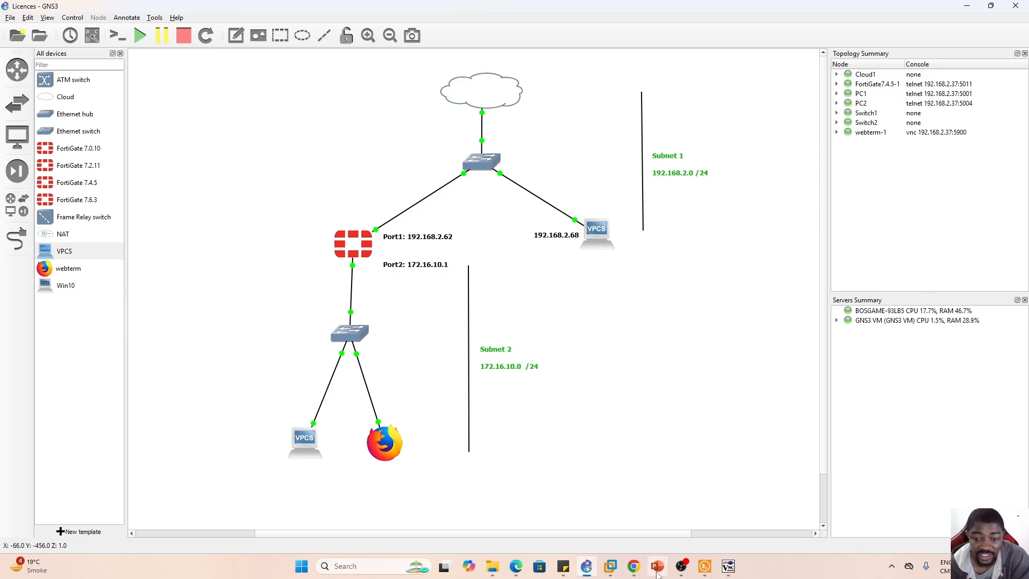
pyautogui.click(657, 569)
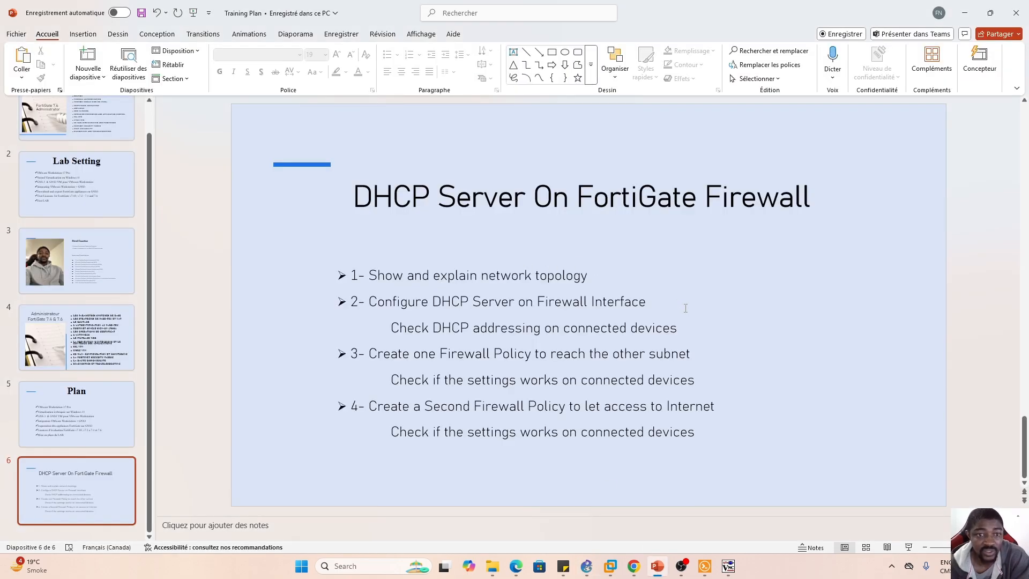